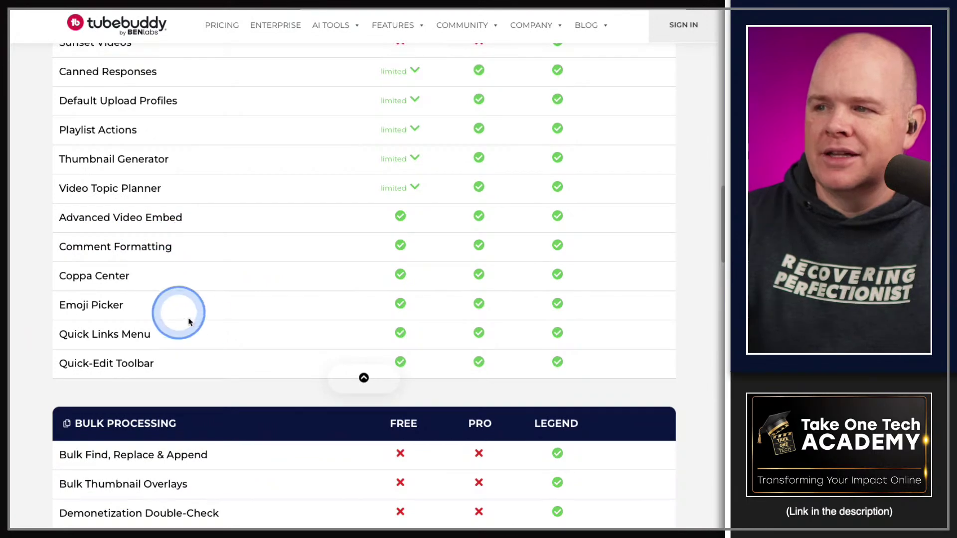
Step: Examine the Bulk Processing features across the Free, Pro and Legend plans in the comparison table
{"action": "scroll", "coordinate": [354, 410], "scroll_direction": "down", "scroll_amount": 3}
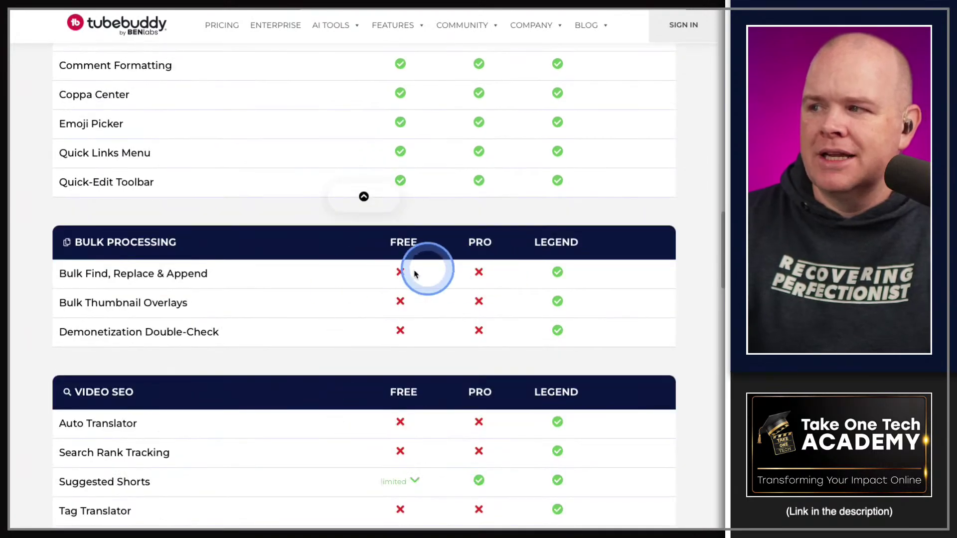
{"action": "left_click_drag", "start_coordinate": [67, 243], "coordinate": [623, 328]}
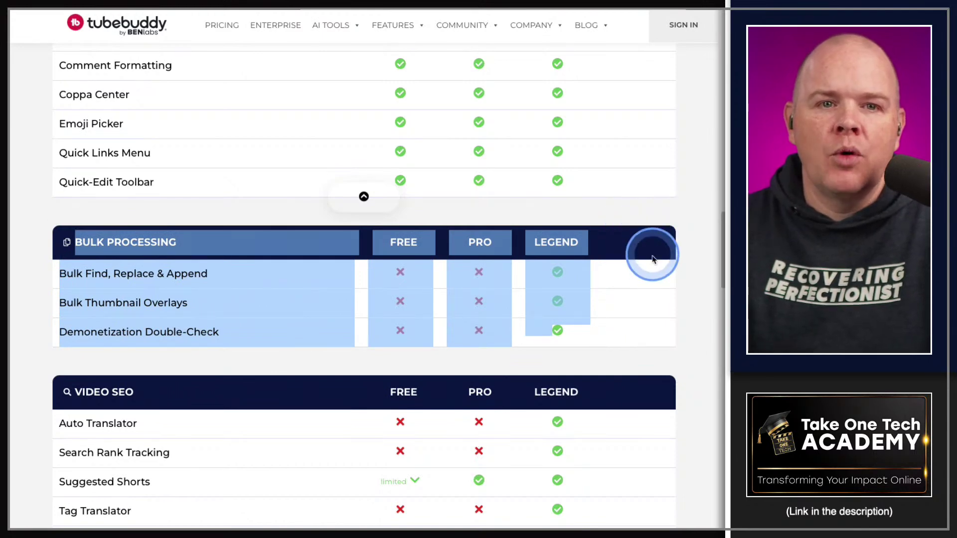
{"action": "left_click", "coordinate": [655, 279]}
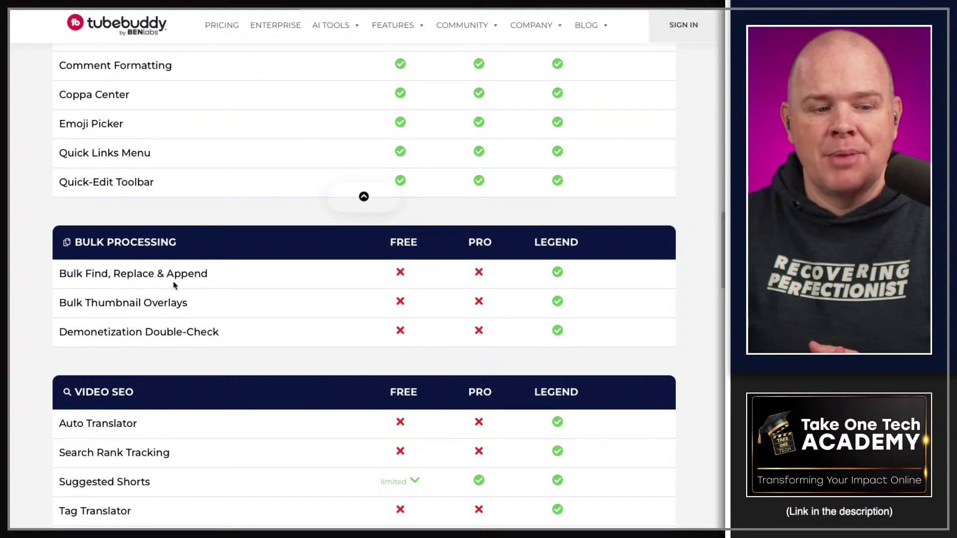
{"action": "left_click", "coordinate": [173, 20]}
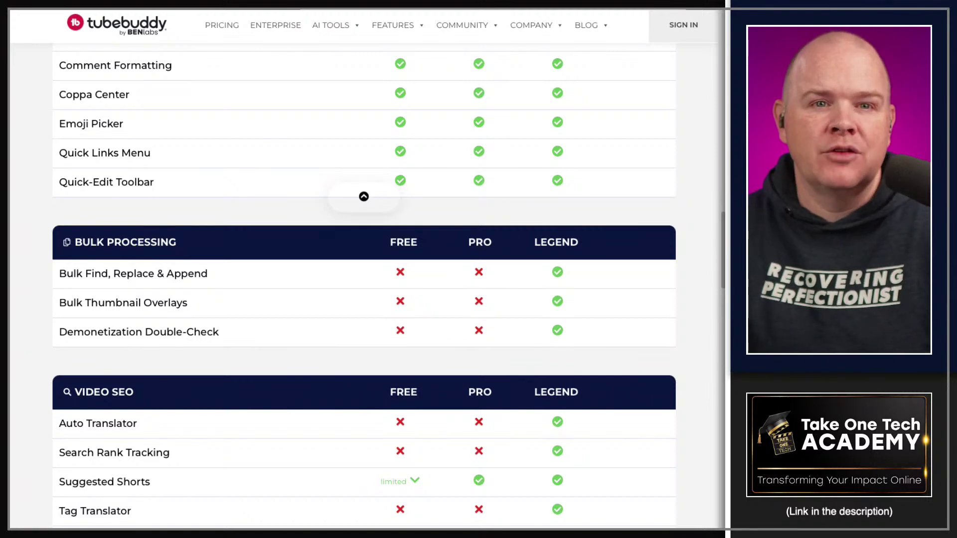
Step: Switch to YouTube Studio and open TubeBuddy's bulk Find & Replace Text tool from the channel content page
{"action": "left_click", "coordinate": [65, 277]}
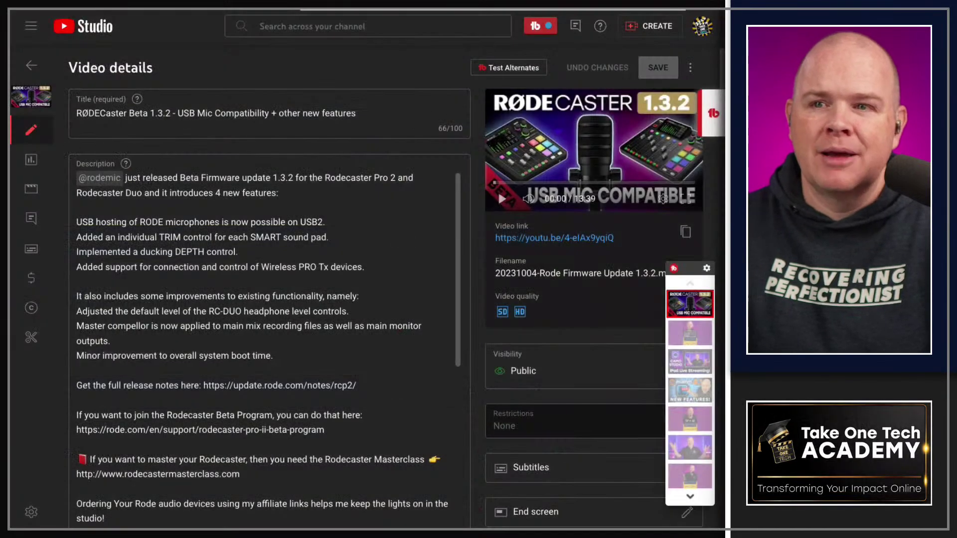
{"action": "left_click", "coordinate": [32, 69]}
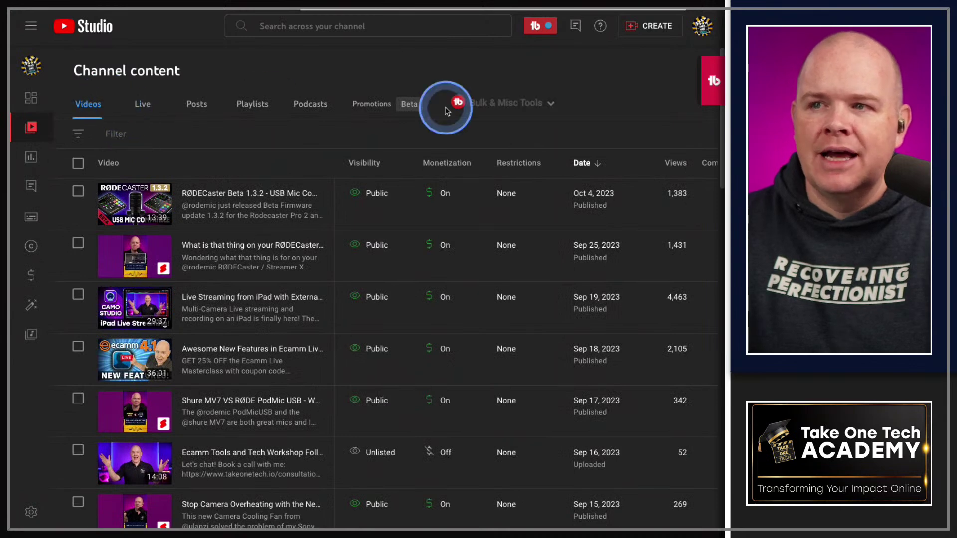
{"action": "left_click", "coordinate": [542, 104]}
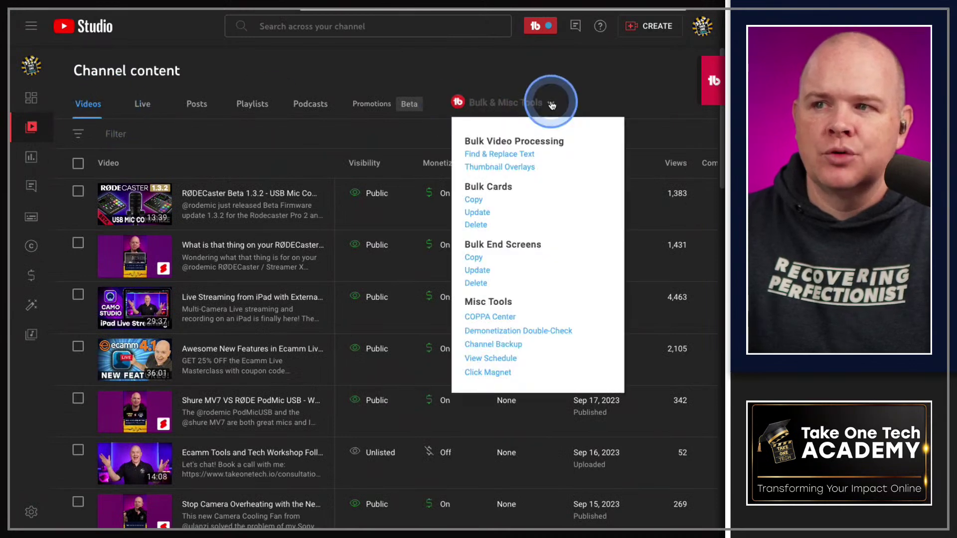
{"action": "left_click", "coordinate": [479, 156]}
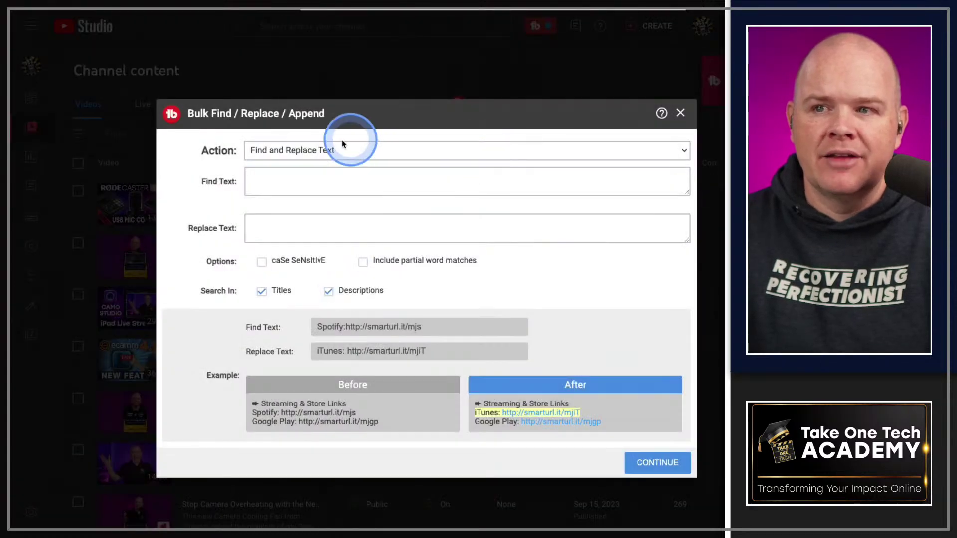
Step: Exclude titles from the bulk find and replace search and close the dialog without running it
{"action": "left_click", "coordinate": [277, 181]}
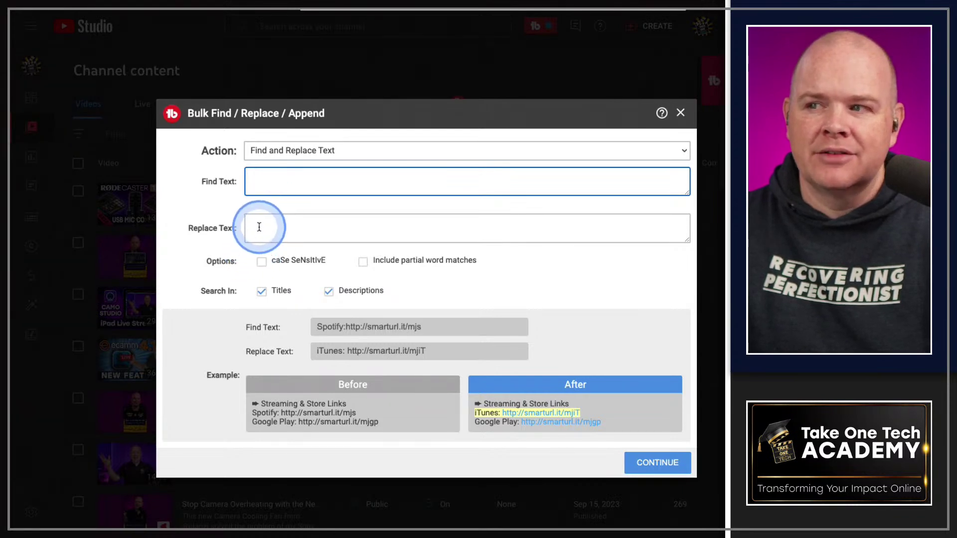
{"action": "left_click_drag", "start_coordinate": [688, 240], "coordinate": [687, 370]}
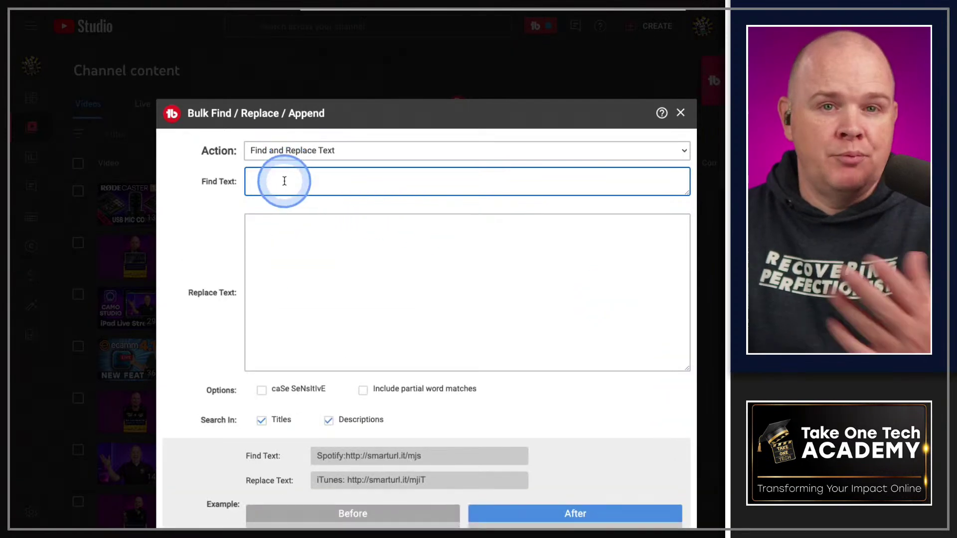
{"action": "left_click", "coordinate": [293, 257]}
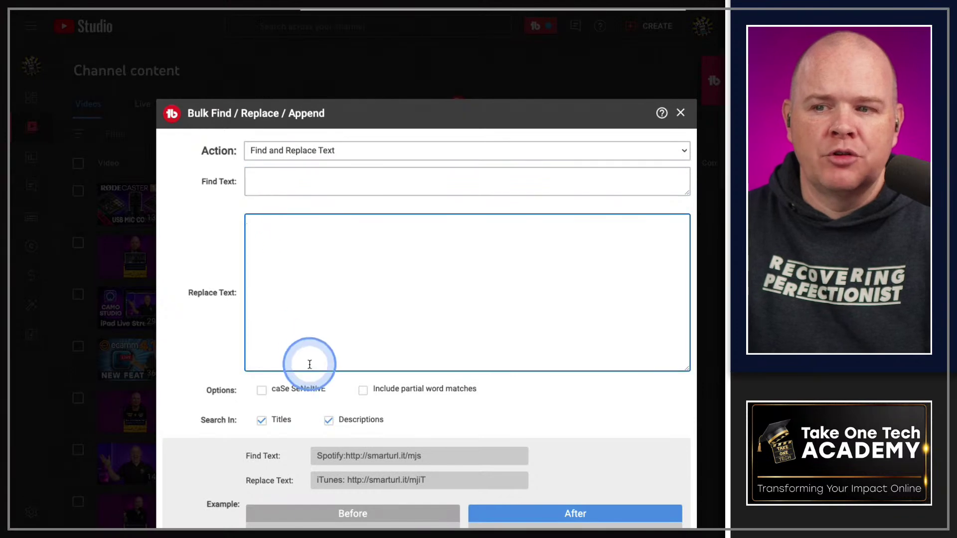
{"action": "left_click", "coordinate": [262, 421]}
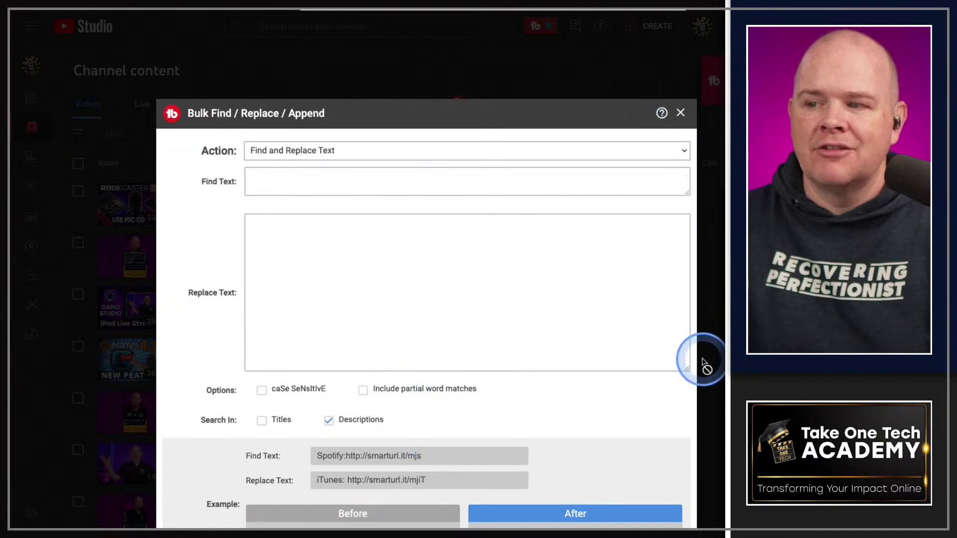
{"action": "left_click_drag", "start_coordinate": [685, 369], "coordinate": [689, 283]}
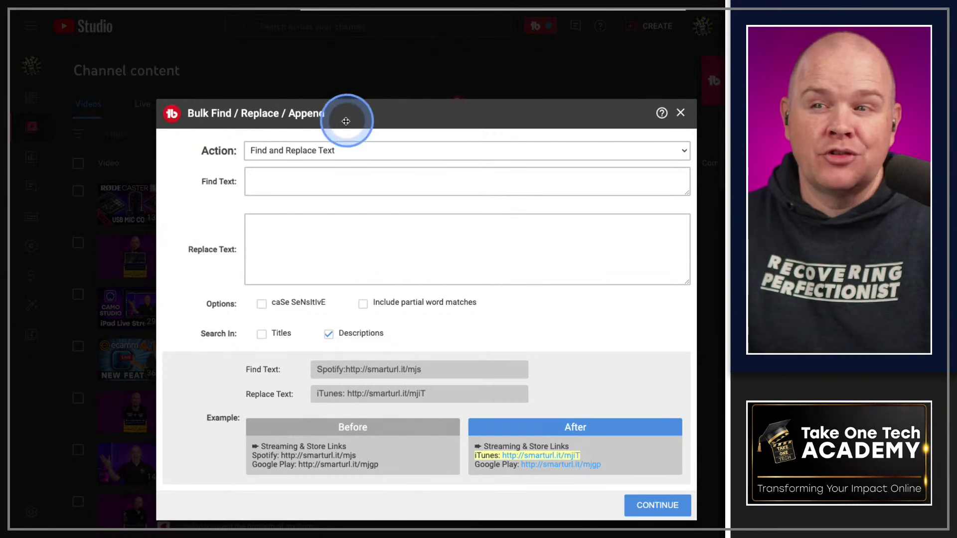
{"action": "left_click", "coordinate": [307, 180]}
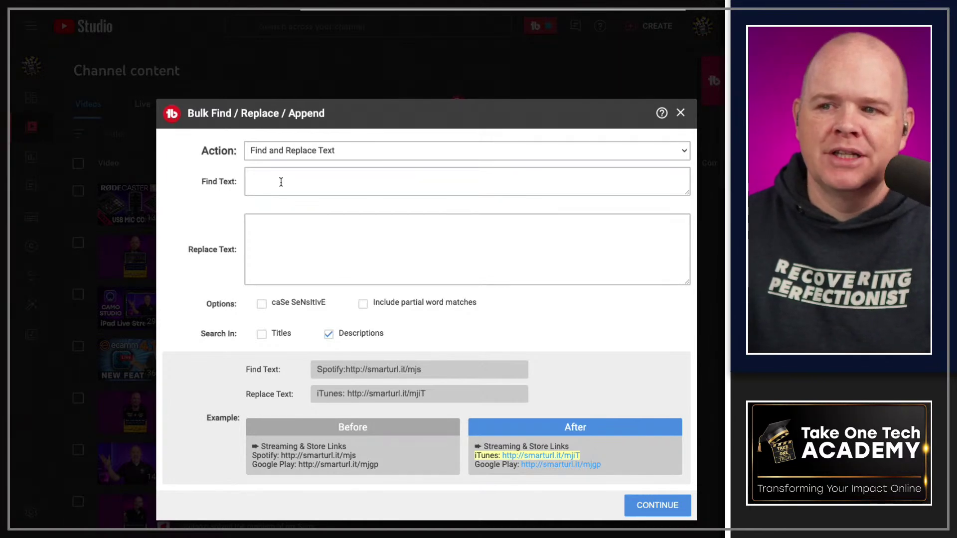
{"action": "left_click", "coordinate": [681, 113]}
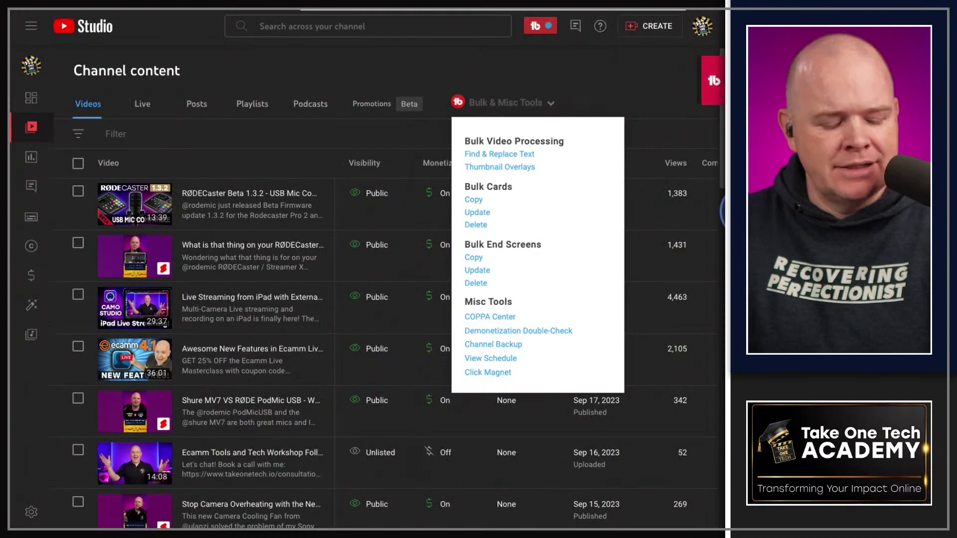
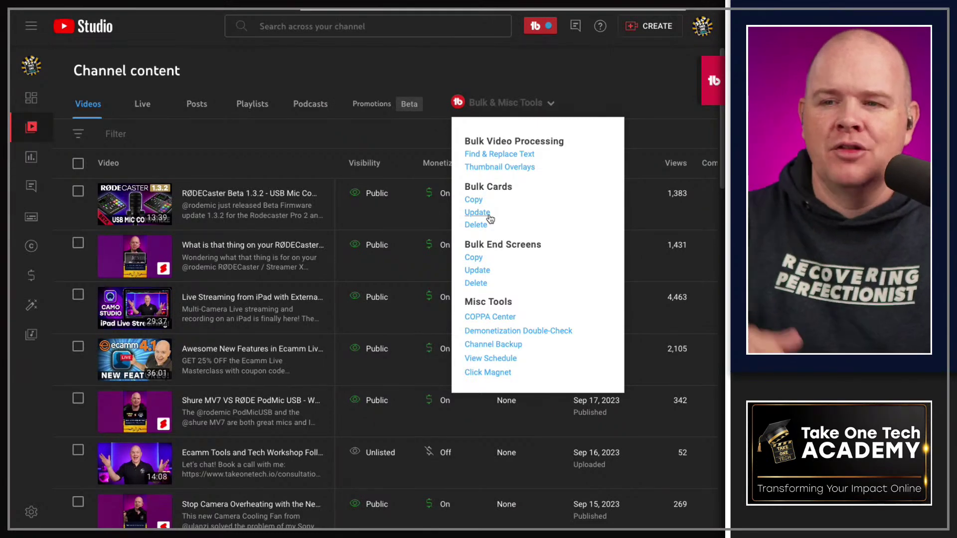
{"action": "left_click", "coordinate": [491, 215]}
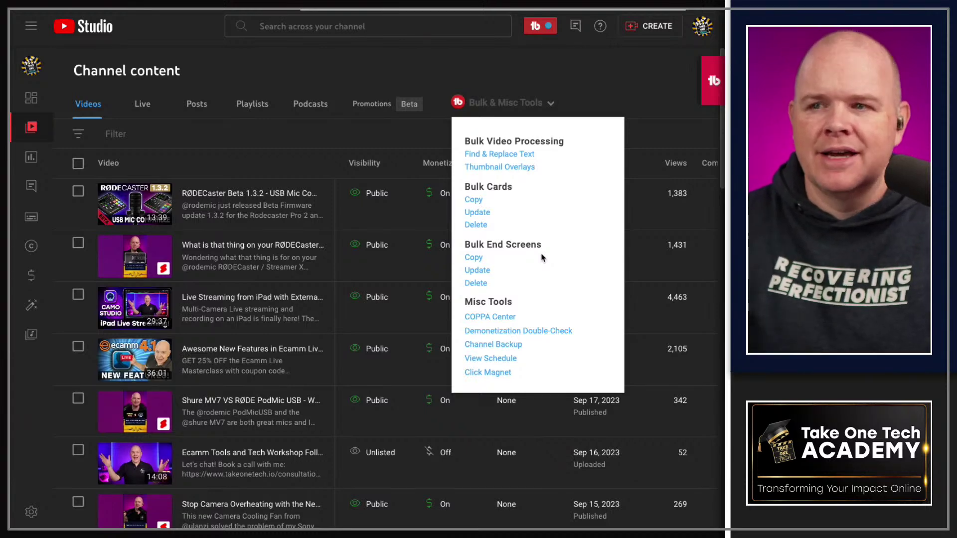
{"action": "left_click", "coordinate": [531, 279]}
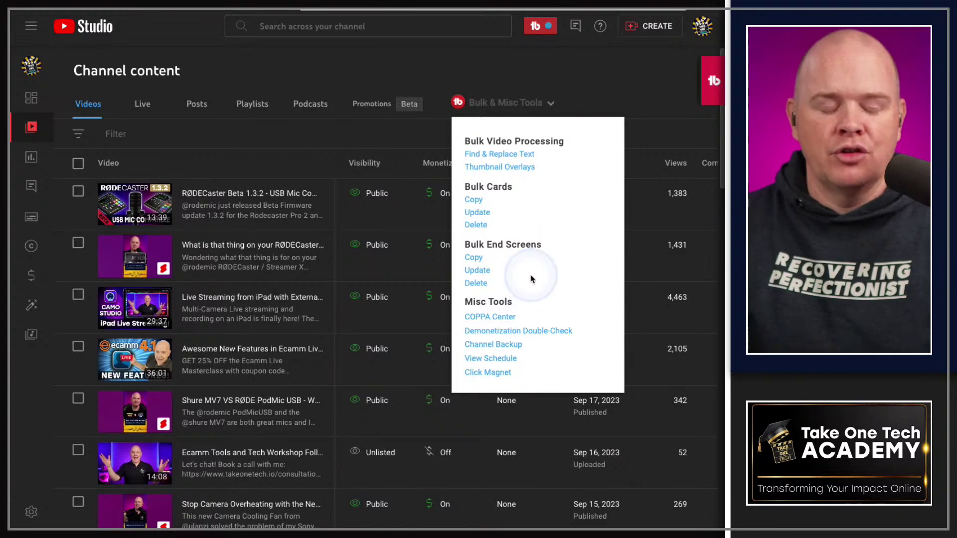
Step: Return to the TubeBuddy plan comparison page and examine the Video SEO features available in each plan
{"action": "left_click", "coordinate": [532, 275]}
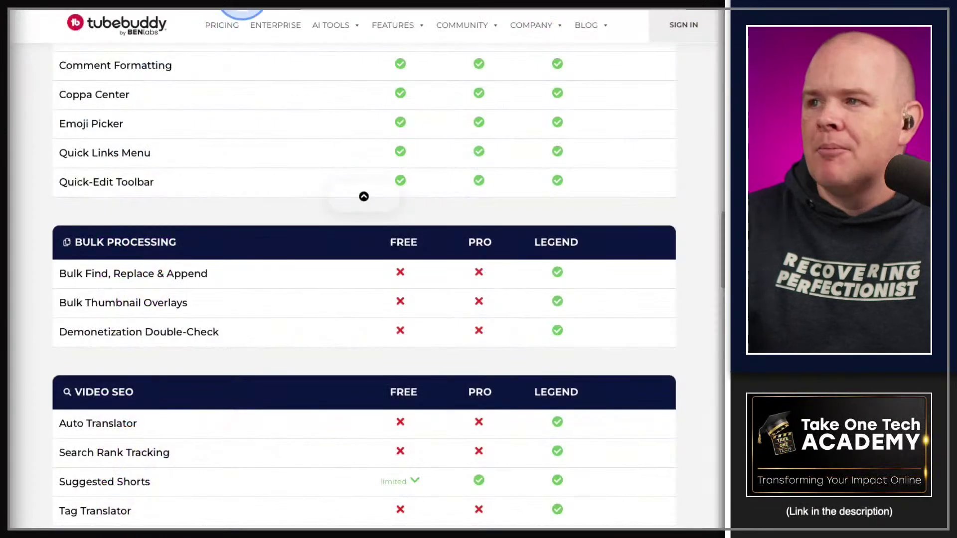
{"action": "left_click", "coordinate": [343, 92]}
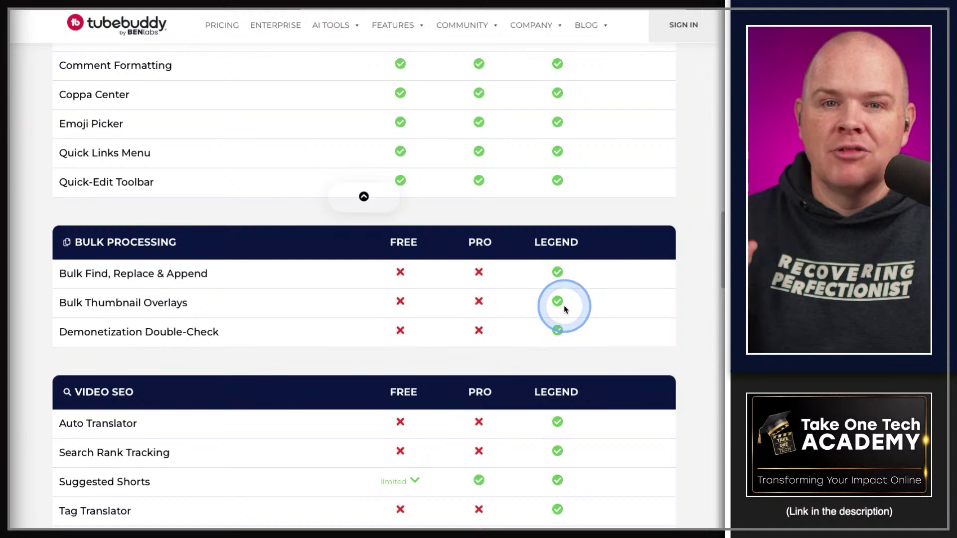
{"action": "scroll", "coordinate": [565, 309], "scroll_direction": "down", "scroll_amount": 2}
{"action": "scroll", "coordinate": [564, 306], "scroll_direction": "down", "scroll_amount": 3}
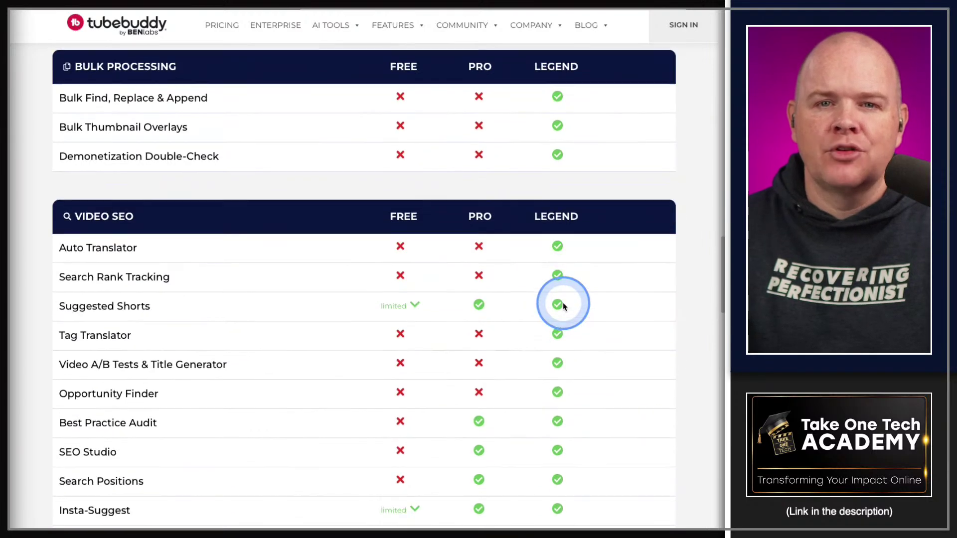
{"action": "scroll", "coordinate": [564, 306], "scroll_direction": "down", "scroll_amount": 1}
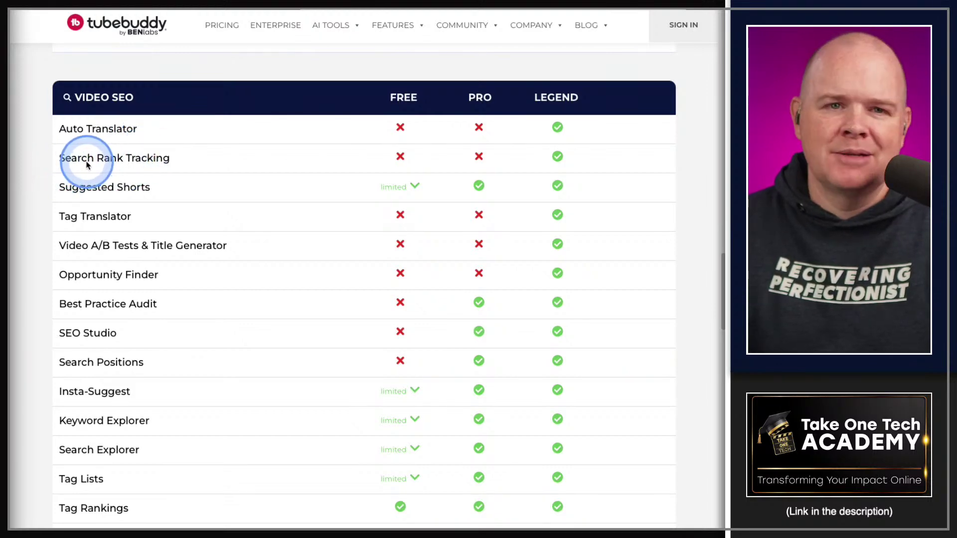
{"action": "scroll", "coordinate": [86, 165], "scroll_direction": "down", "scroll_amount": 1}
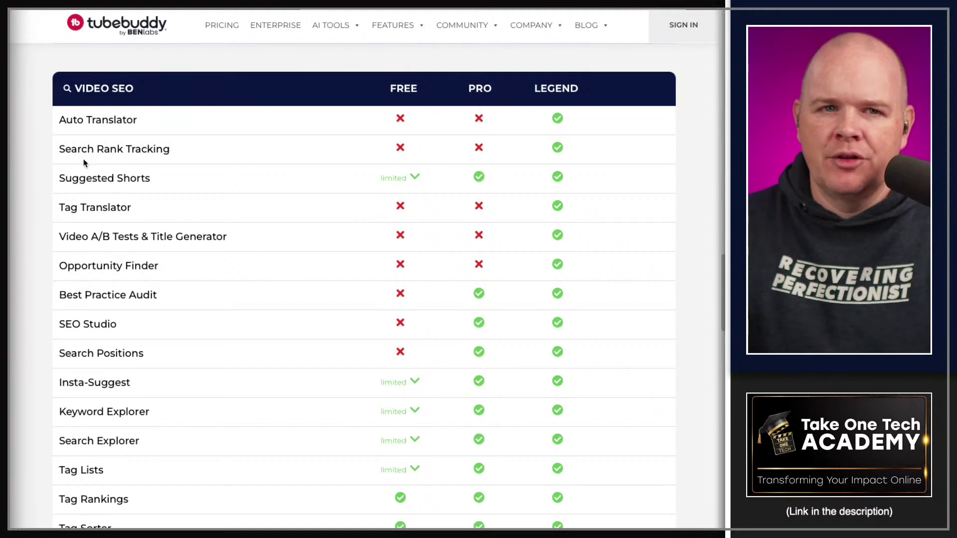
{"action": "left_click", "coordinate": [86, 162]}
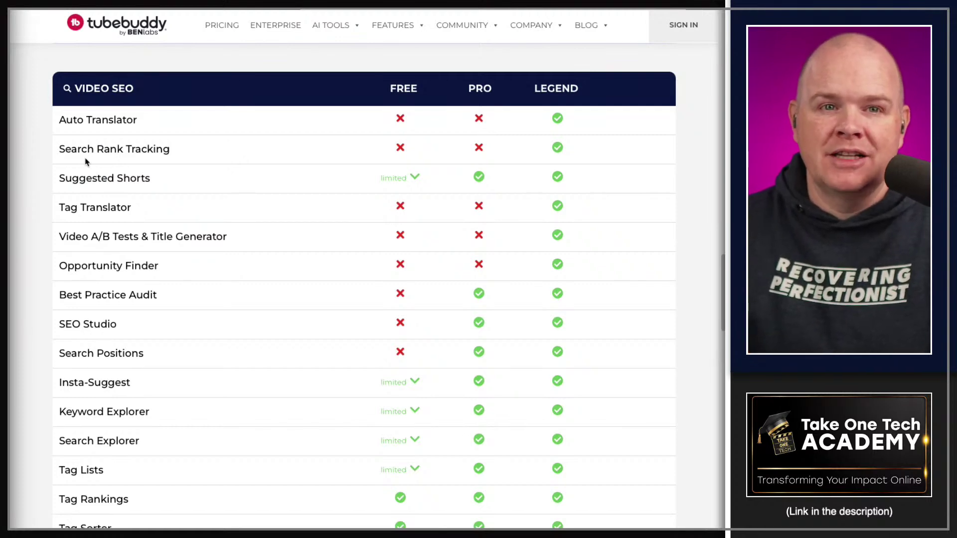
{"action": "left_click", "coordinate": [82, 151]}
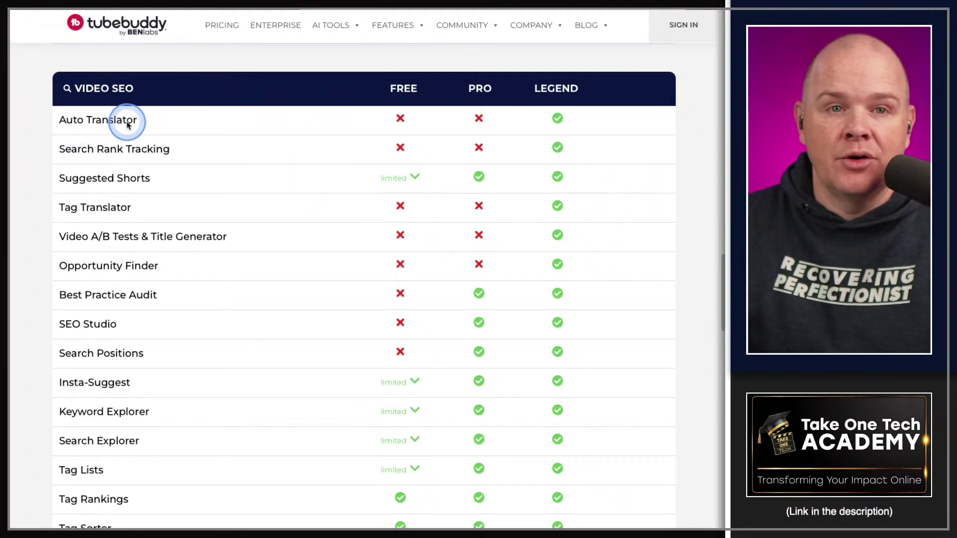
{"action": "scroll", "coordinate": [189, 126], "scroll_direction": "down", "scroll_amount": 1}
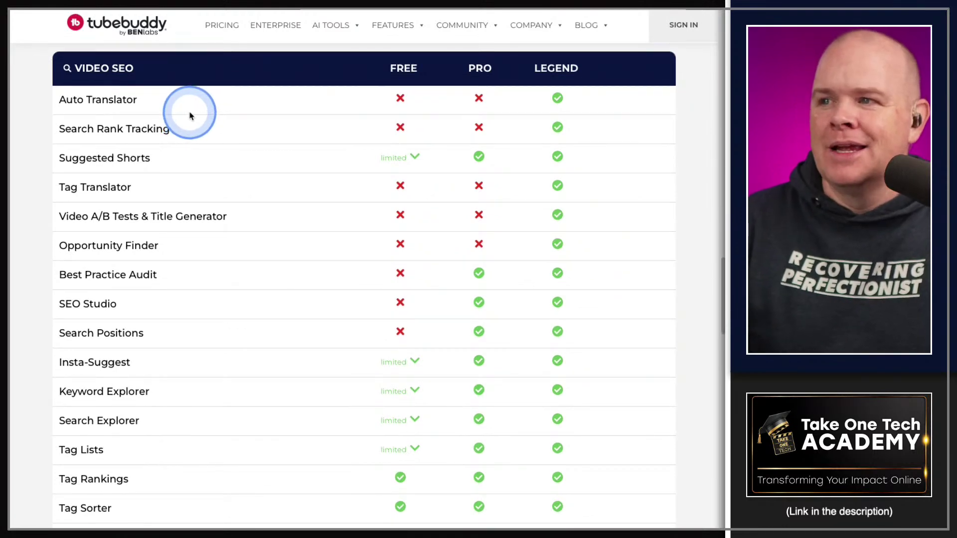
{"action": "scroll", "coordinate": [194, 121], "scroll_direction": "down", "scroll_amount": 1}
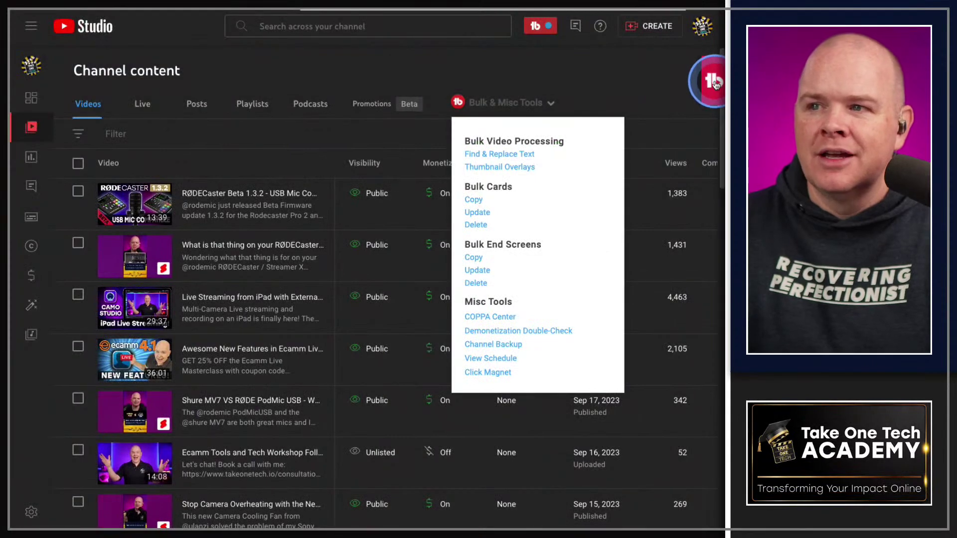
Step: Switch back to YouTube Studio, dismiss the bulk tools list and open the TubeBuddy Toolbox
{"action": "left_click", "coordinate": [714, 81]}
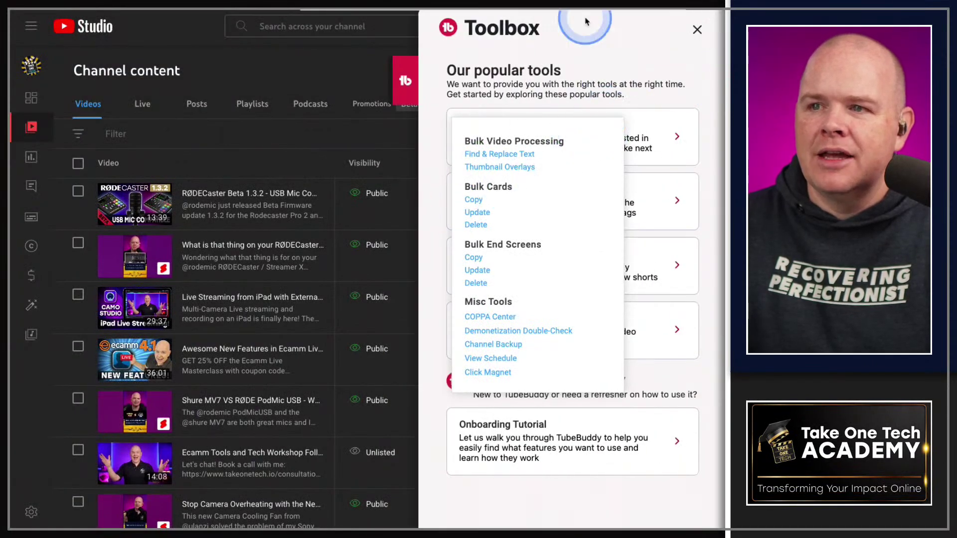
{"action": "left_click", "coordinate": [697, 29]}
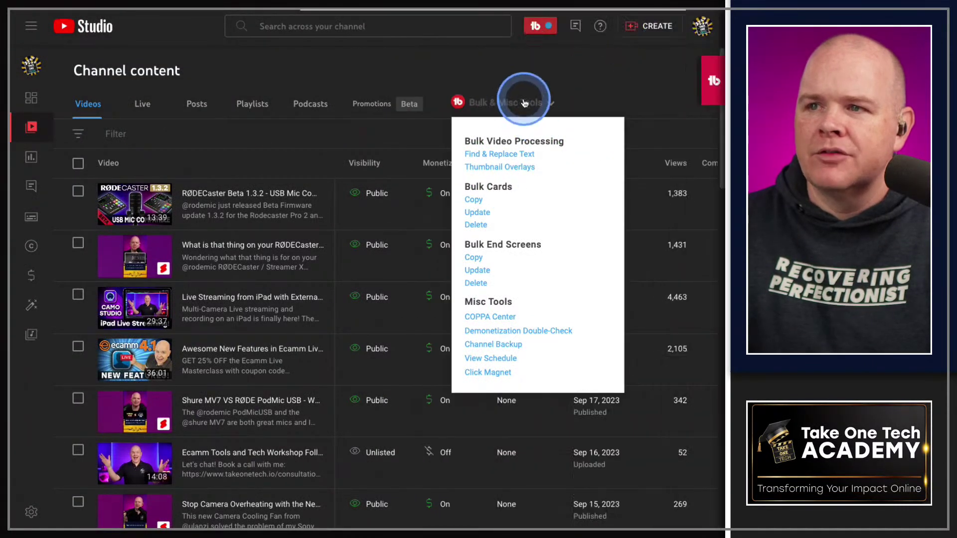
{"action": "left_click", "coordinate": [548, 102]}
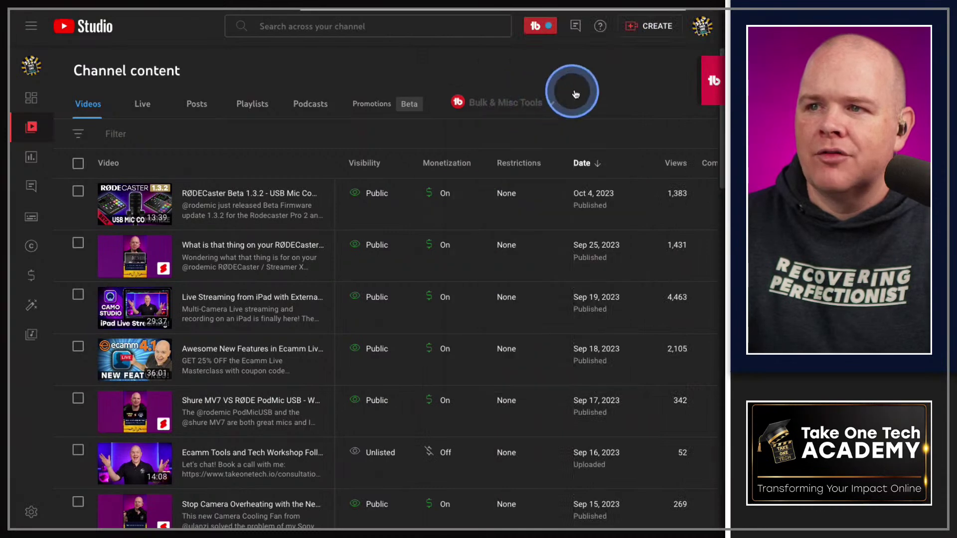
{"action": "left_click", "coordinate": [552, 103]}
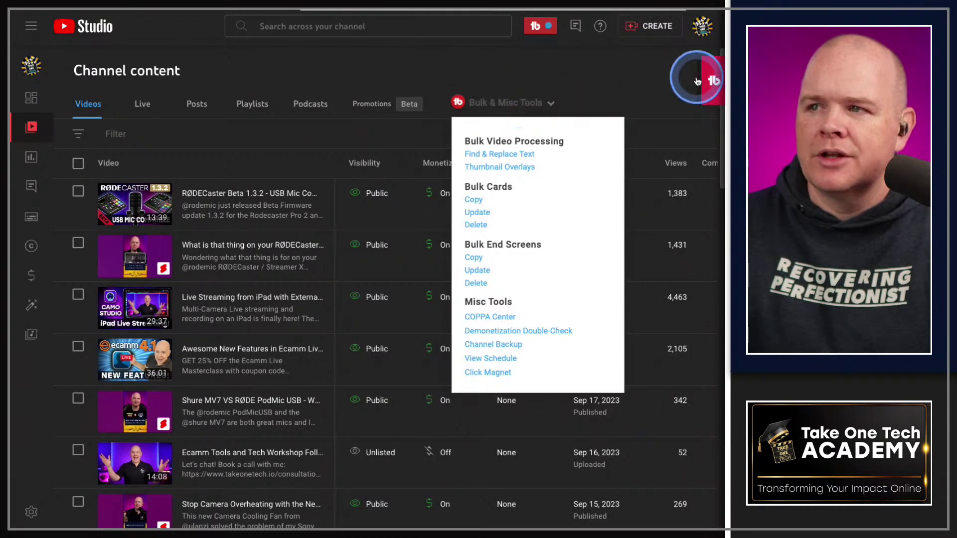
{"action": "left_click", "coordinate": [697, 82]}
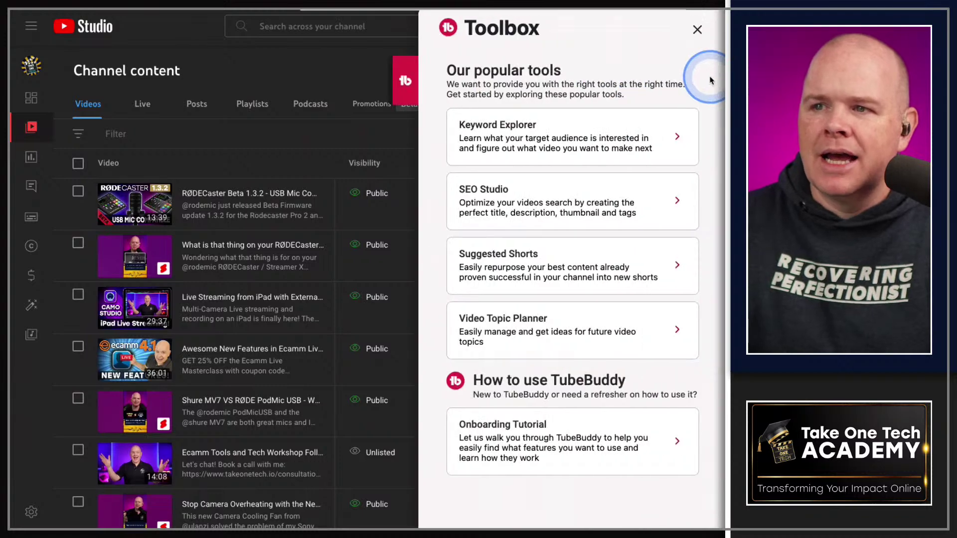
Step: Open the Suggested Shorts tool and look through the video moments it recommends making into shorts
{"action": "left_click", "coordinate": [539, 263]}
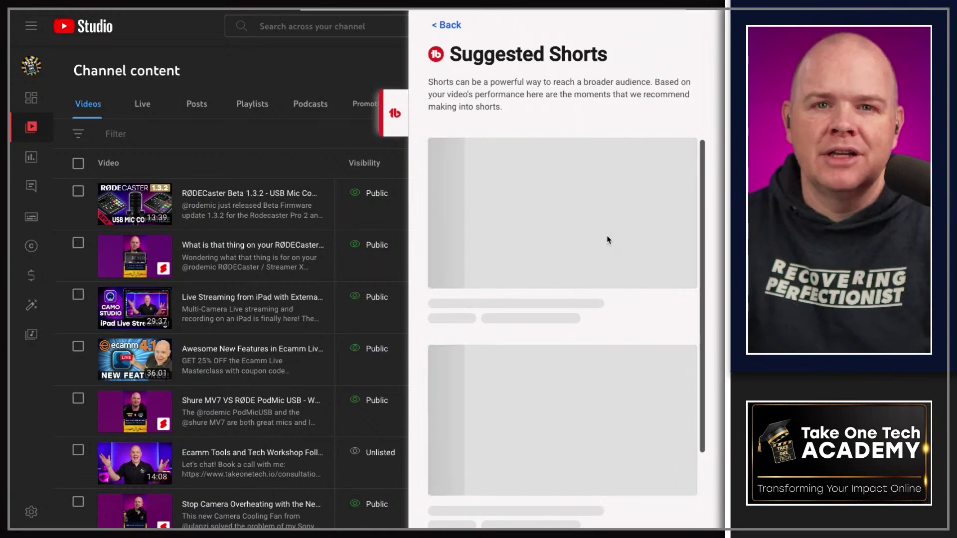
{"action": "left_click", "coordinate": [588, 171]}
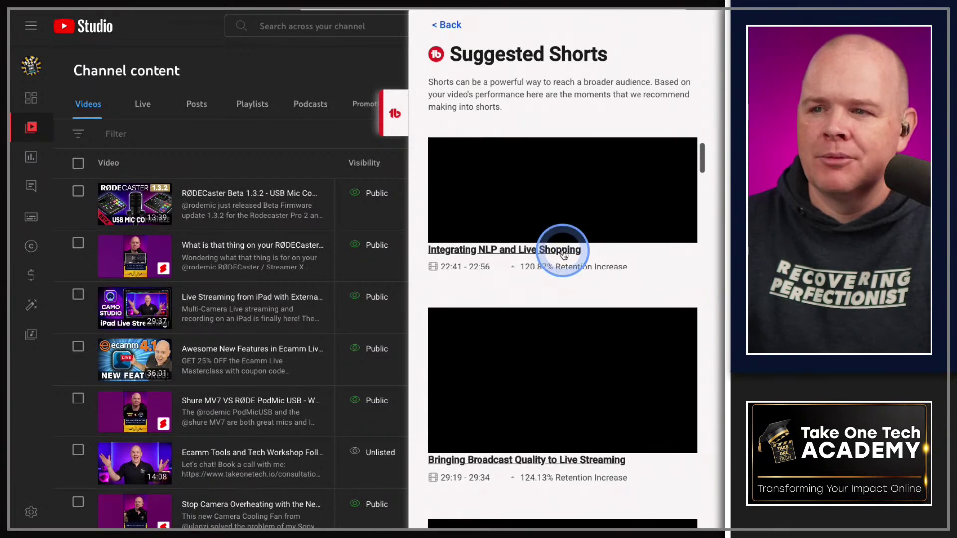
{"action": "scroll", "coordinate": [563, 254], "scroll_direction": "down", "scroll_amount": 2}
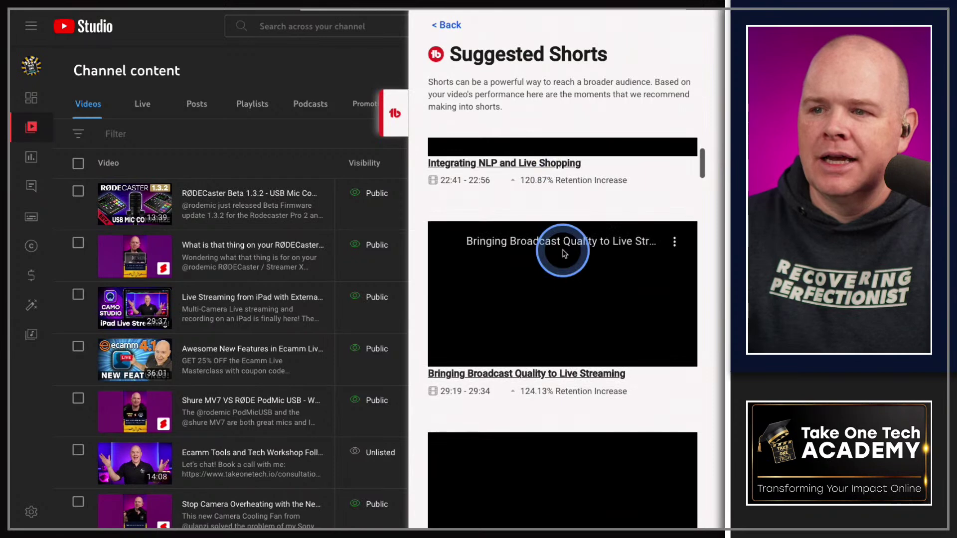
Step: Browse the Suggested Shorts and play the recommended moment from "A Creator Studio With Purpose"
{"action": "scroll", "coordinate": [564, 253], "scroll_direction": "down", "scroll_amount": 4}
{"action": "scroll", "coordinate": [563, 254], "scroll_direction": "up", "scroll_amount": 5}
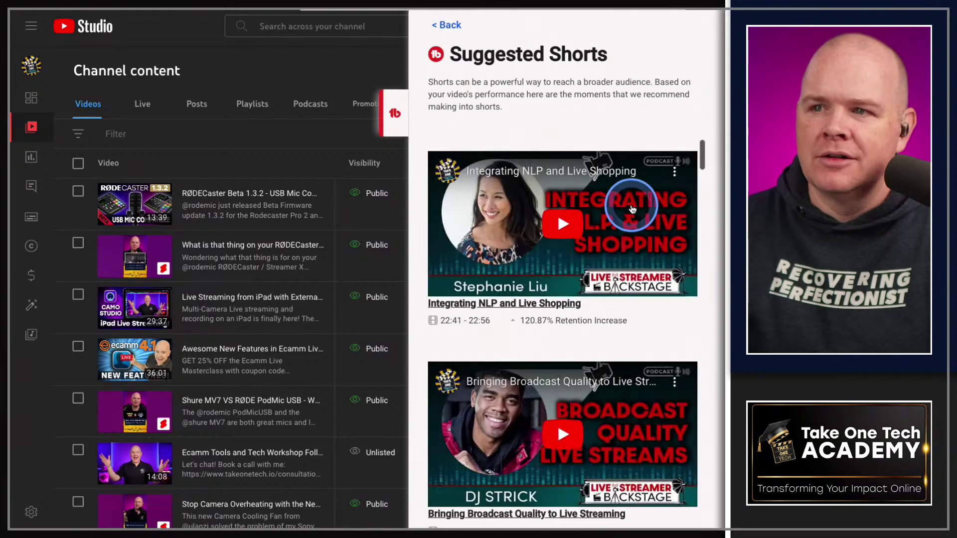
{"action": "left_click_drag", "start_coordinate": [703, 161], "coordinate": [715, 259]}
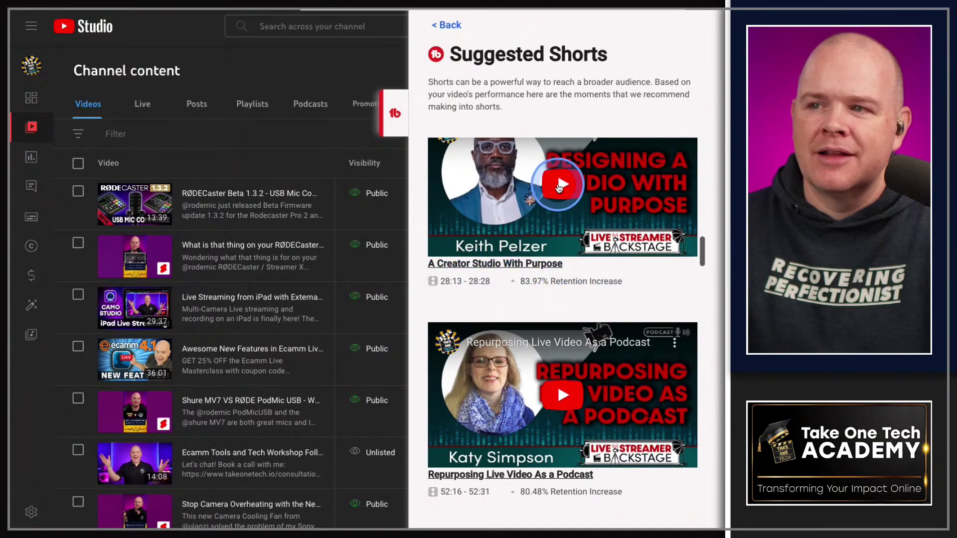
{"action": "left_click", "coordinate": [559, 187]}
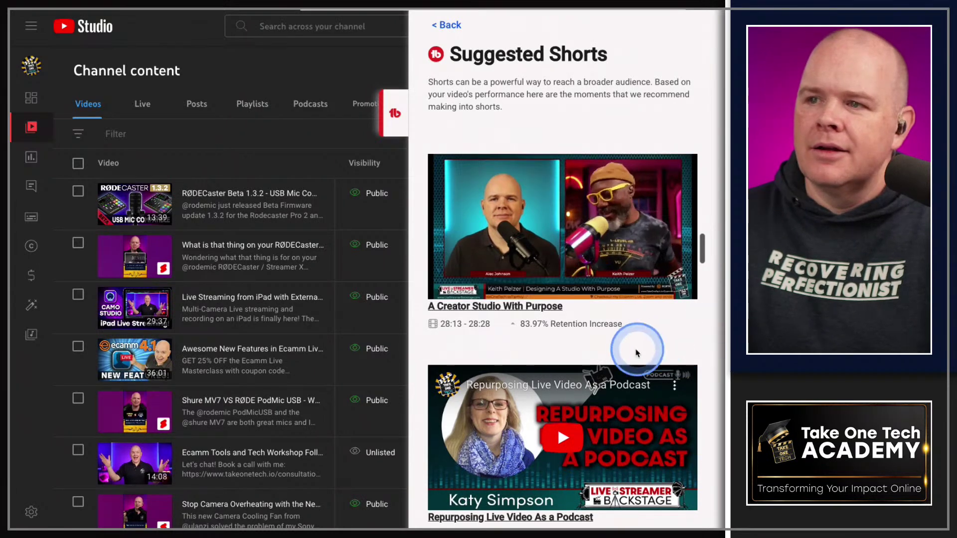
{"action": "mouse_move", "coordinate": [461, 285]}
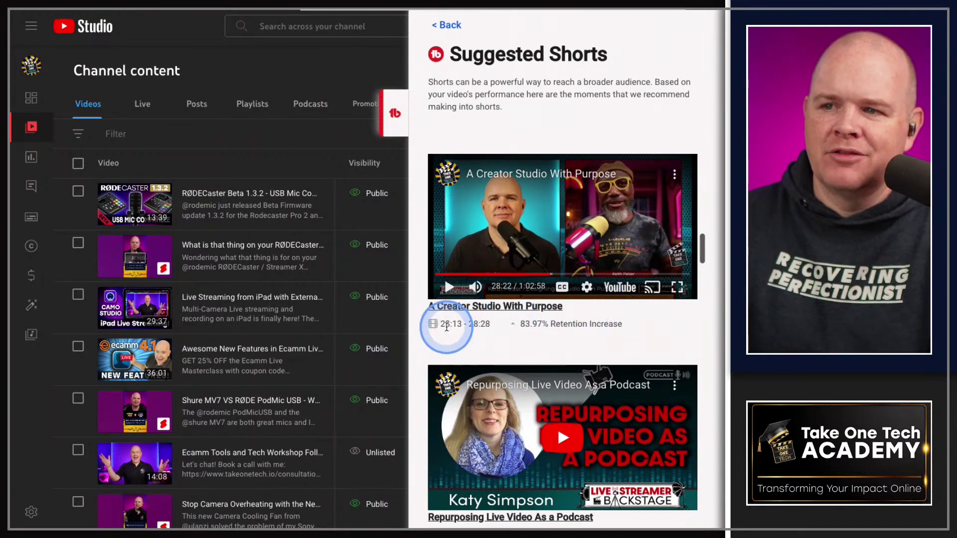
Step: Look through the suggested moments around "A Creator Studio With Purpose" and close the TubeBuddy Toolbox
{"action": "left_click_drag", "start_coordinate": [700, 248], "coordinate": [703, 255]}
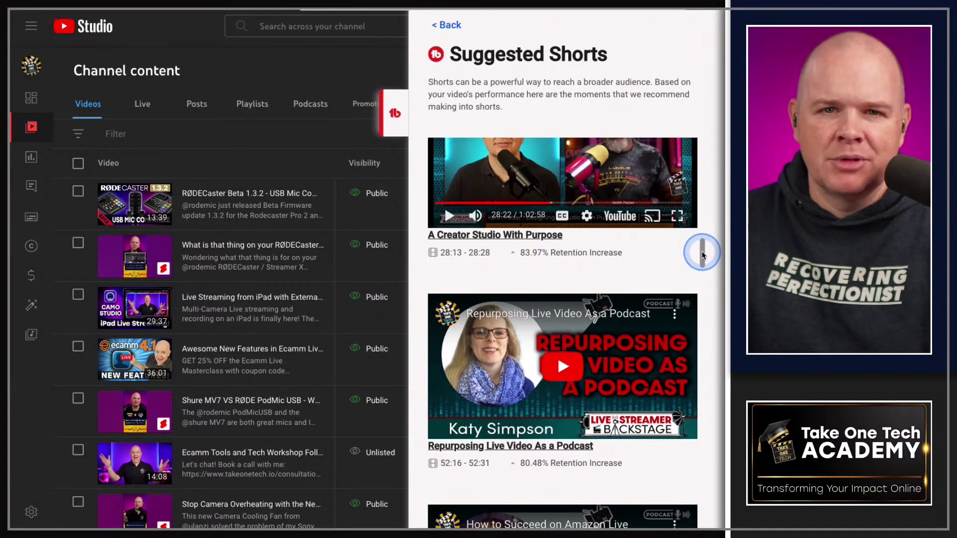
{"action": "left_click_drag", "start_coordinate": [703, 254], "coordinate": [706, 238]}
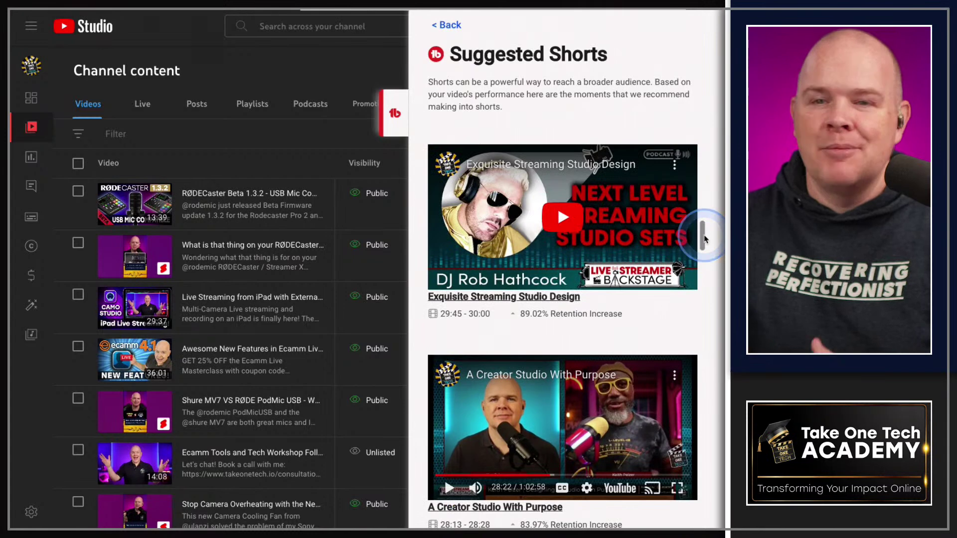
{"action": "left_click_drag", "start_coordinate": [705, 239], "coordinate": [705, 240]}
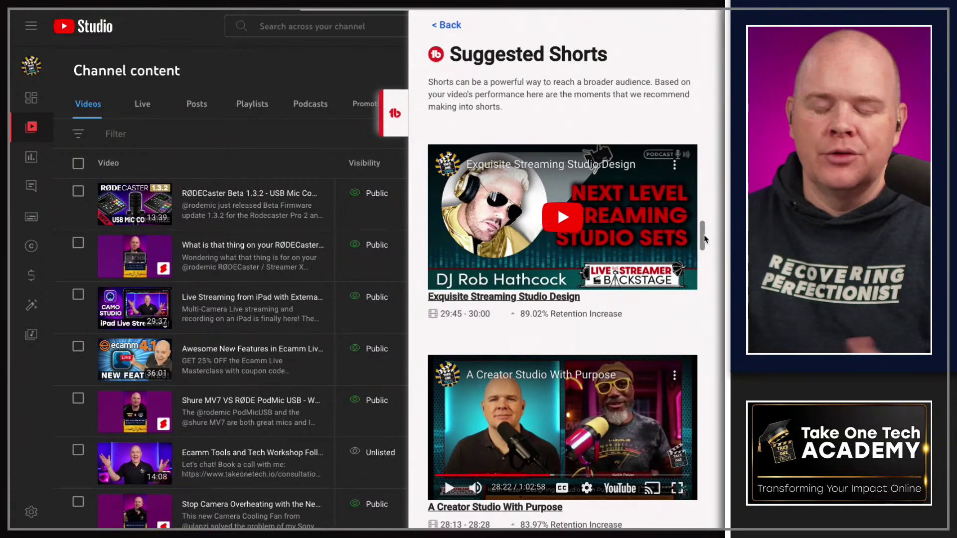
{"action": "left_click", "coordinate": [396, 114]}
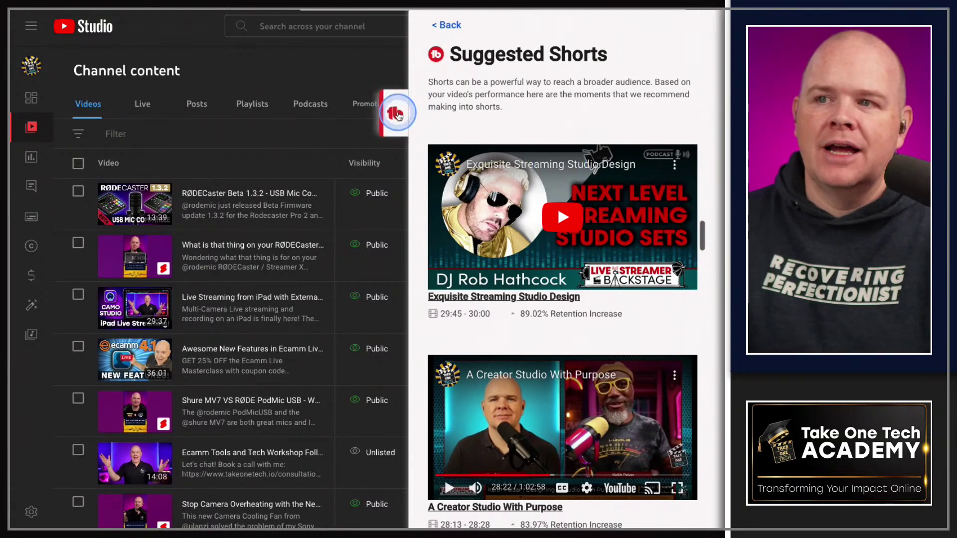
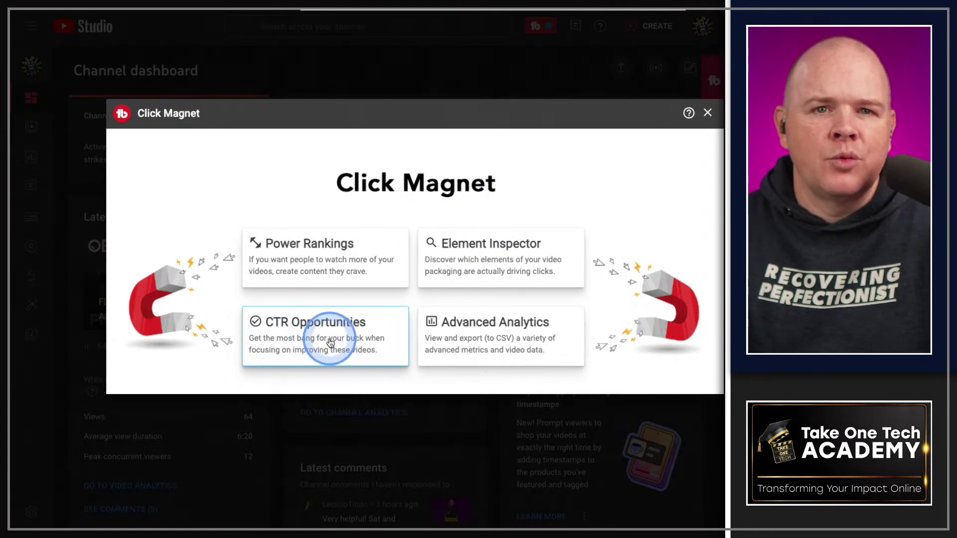
Step: Open Click Magnet's CTR Opportunities and look through the videos ranked by their improvement potential
{"action": "left_click", "coordinate": [330, 343]}
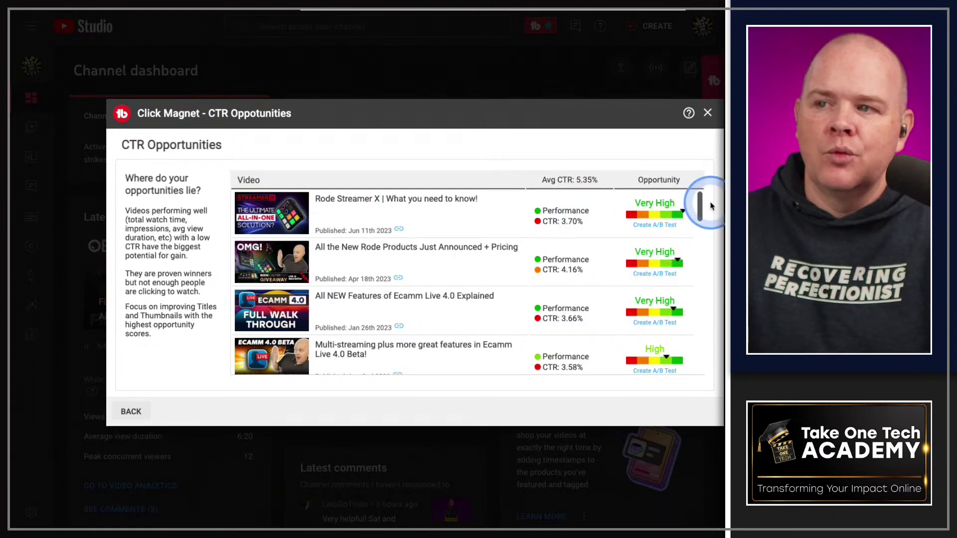
{"action": "scroll", "coordinate": [699, 208], "scroll_direction": "down", "scroll_amount": 2}
{"action": "scroll", "coordinate": [693, 204], "scroll_direction": "up", "scroll_amount": 2}
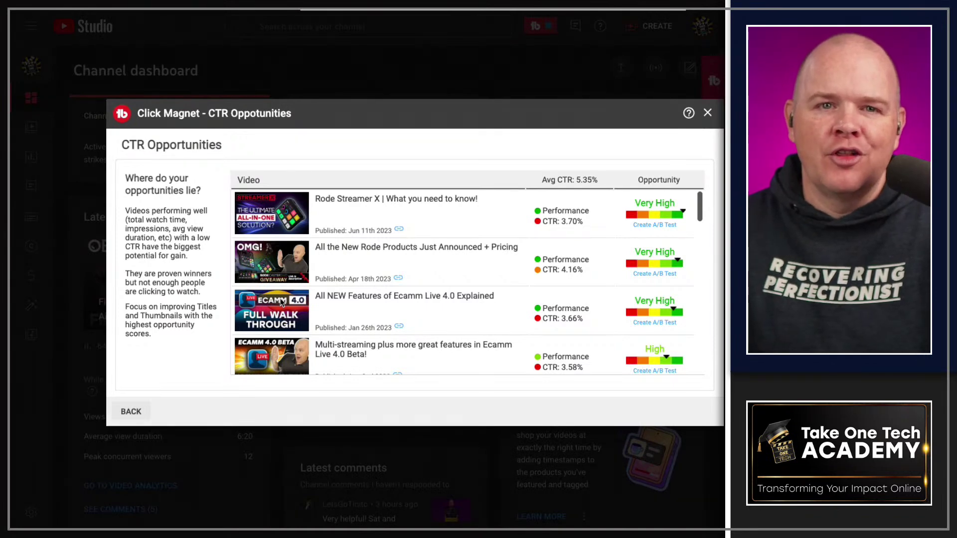
{"action": "left_click", "coordinate": [281, 304]}
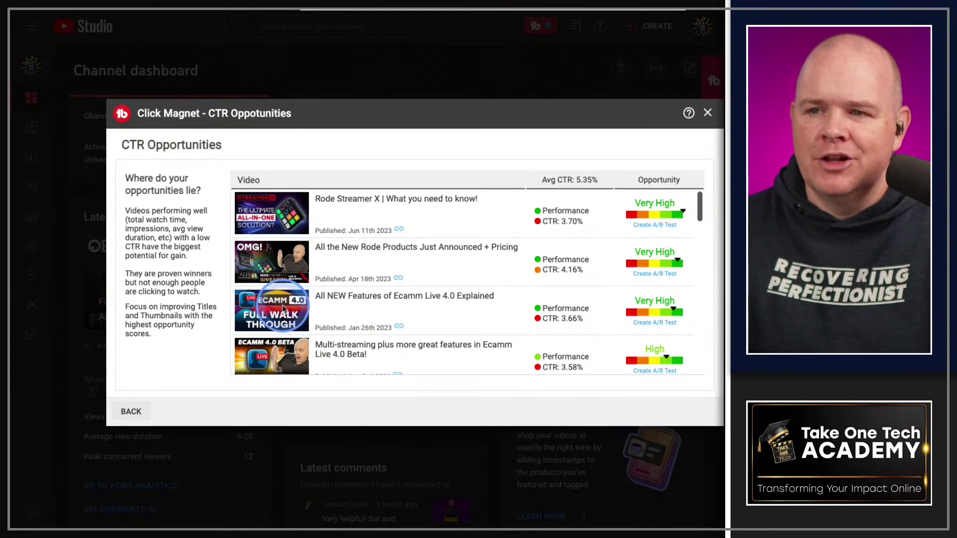
{"action": "left_click", "coordinate": [305, 294]}
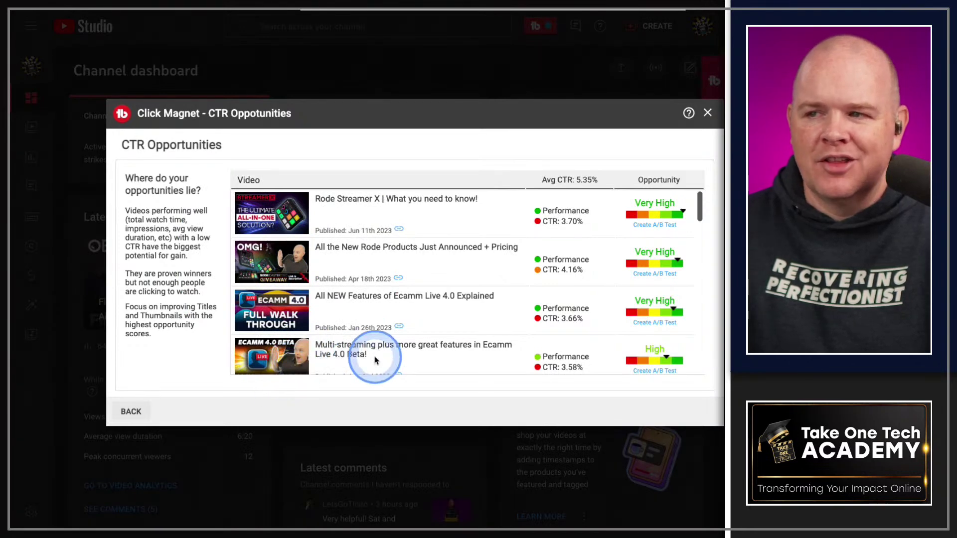
{"action": "scroll", "coordinate": [375, 359], "scroll_direction": "down", "scroll_amount": 4}
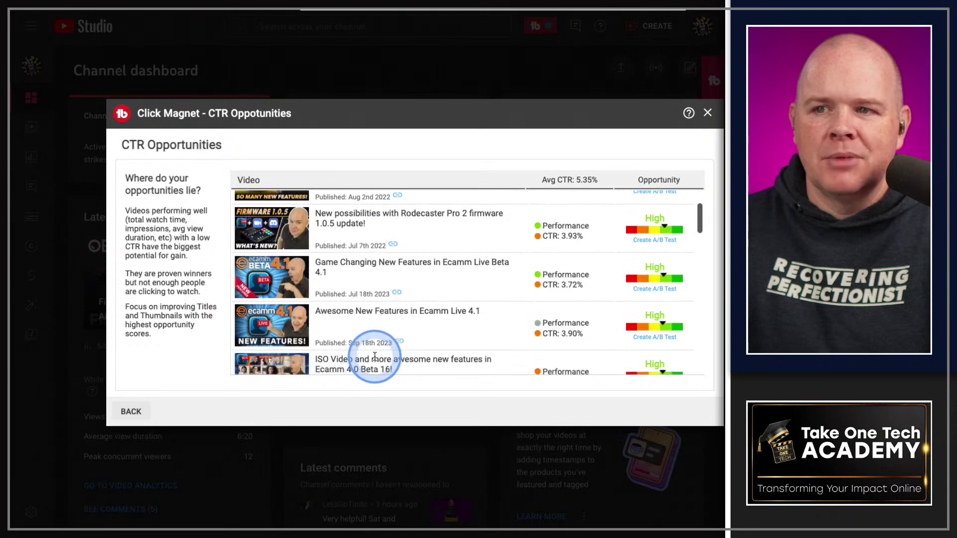
{"action": "scroll", "coordinate": [375, 356], "scroll_direction": "down", "scroll_amount": 2}
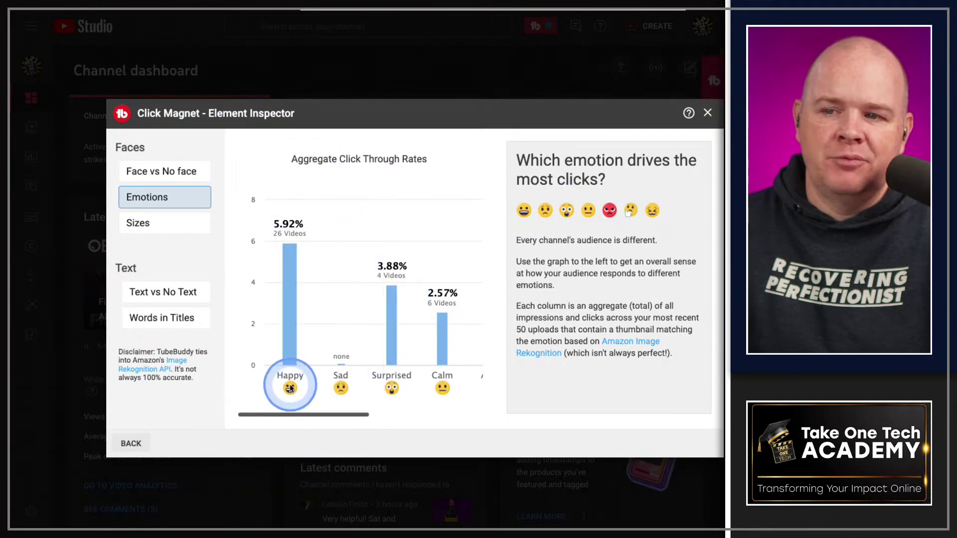
Step: Examine the click-through rates of the thumbnail emotions in Click Magnet's Element Inspector, from Happy through Confused
{"action": "mouse_move", "coordinate": [291, 355]}
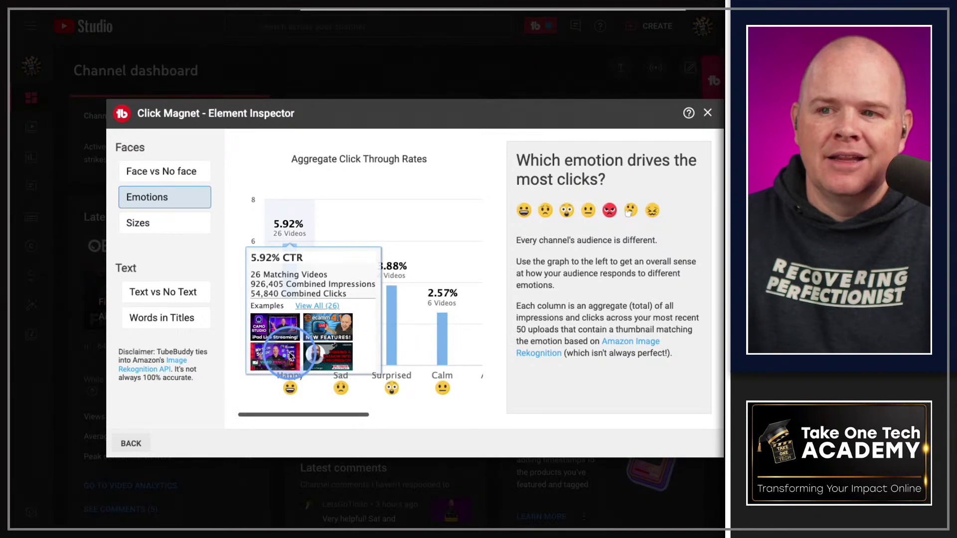
{"action": "mouse_move", "coordinate": [327, 356]}
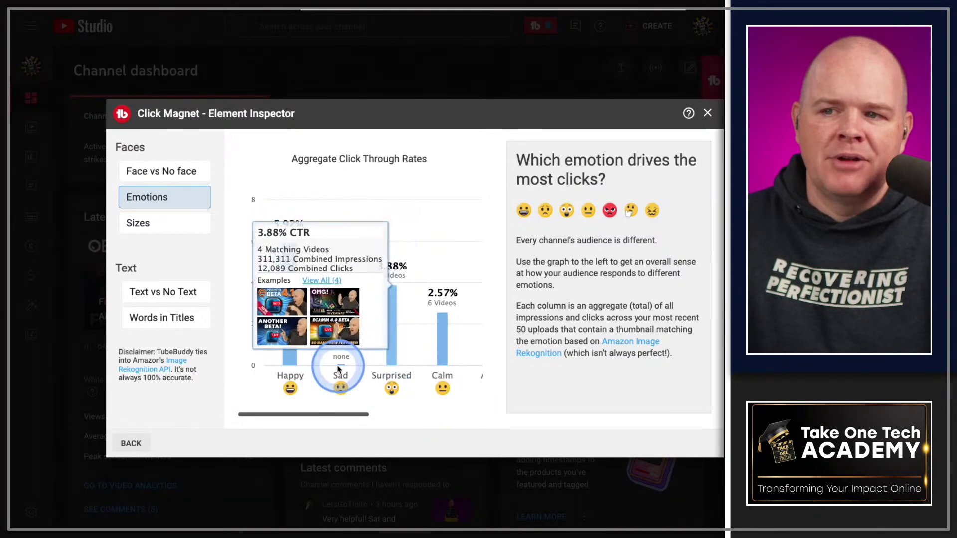
{"action": "left_click_drag", "start_coordinate": [354, 413], "coordinate": [391, 409]}
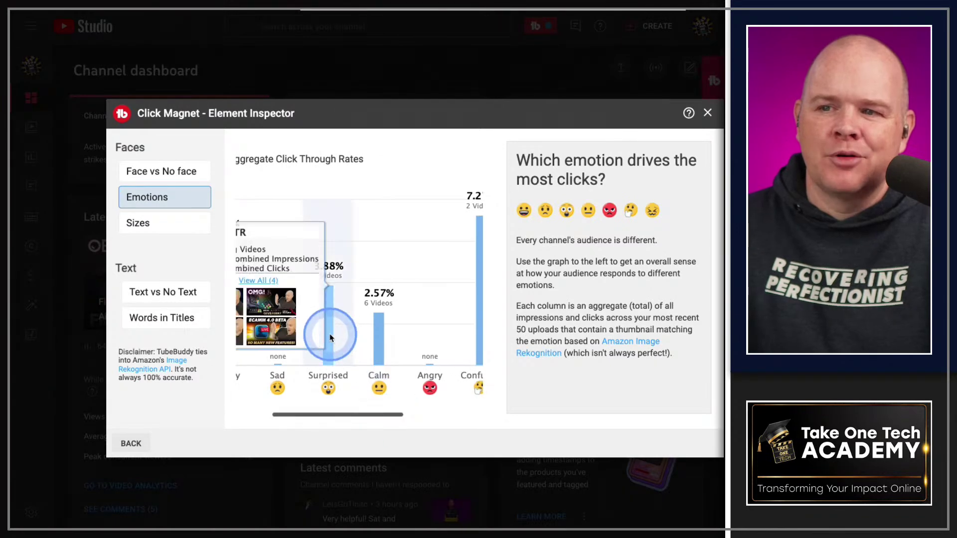
{"action": "mouse_move", "coordinate": [378, 346]}
{"action": "left_click_drag", "start_coordinate": [347, 416], "coordinate": [399, 414]}
{"action": "left_click", "coordinate": [384, 337]}
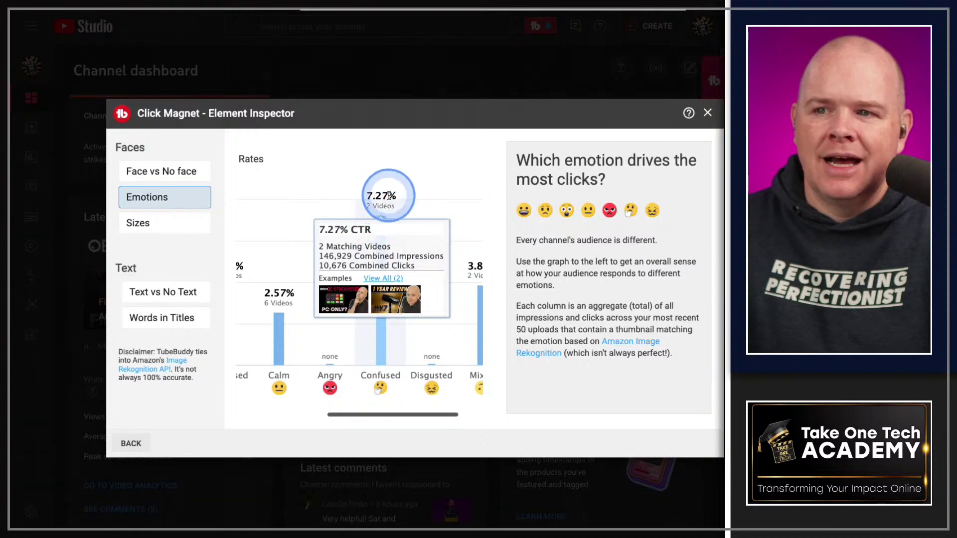
{"action": "left_click_drag", "start_coordinate": [405, 421], "coordinate": [288, 427]}
Step: Open the Text vs No Text comparison and inspect the click-through details for thumbnails with text
{"action": "left_click", "coordinate": [208, 285]}
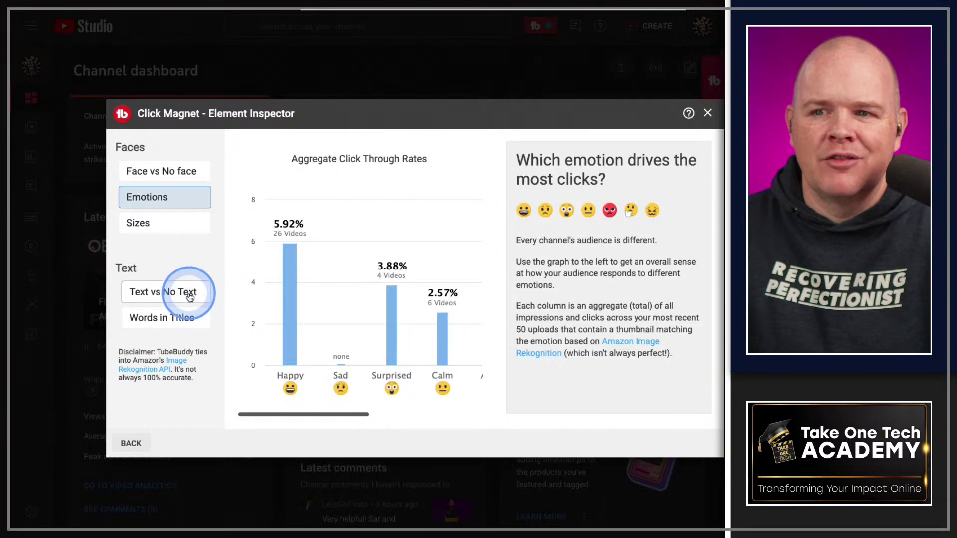
{"action": "left_click", "coordinate": [189, 295]}
{"action": "mouse_move", "coordinate": [349, 337]}
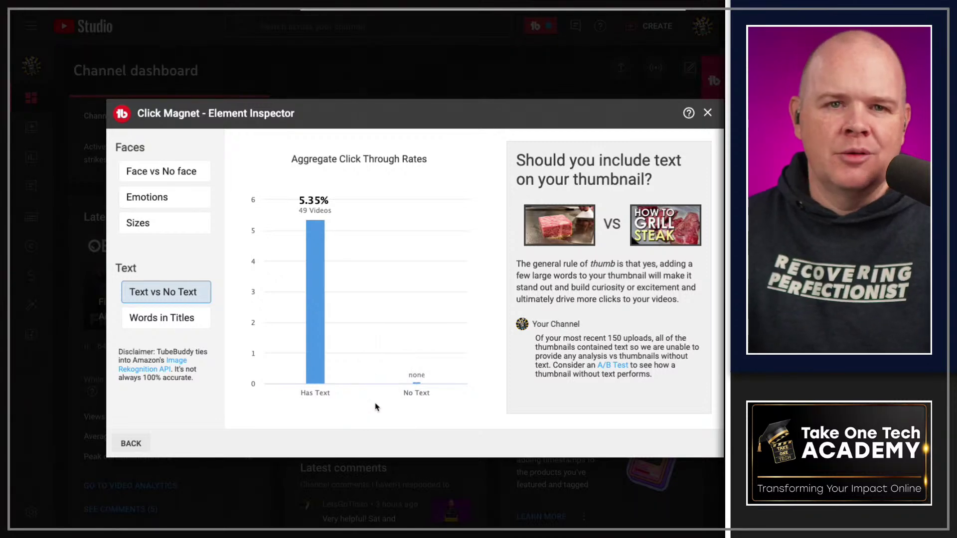
{"action": "left_click", "coordinate": [297, 274]}
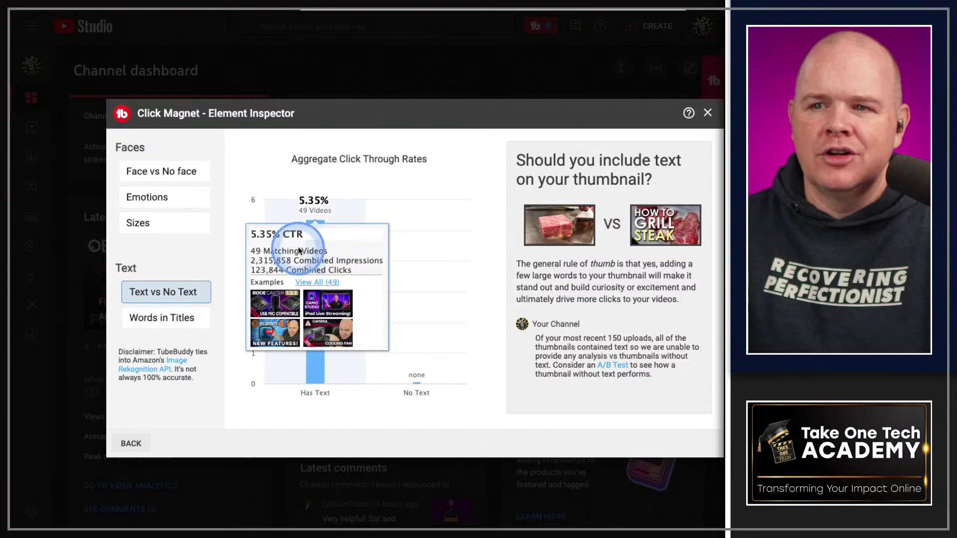
{"action": "left_click", "coordinate": [331, 412]}
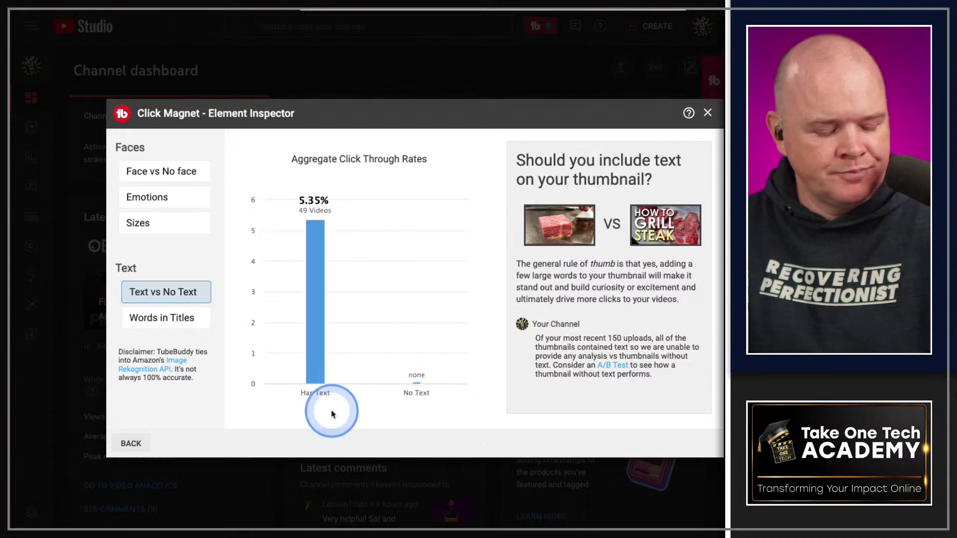
Step: Switch to the TubeBuddy plan comparison page and review the remaining Video SEO features in each plan
{"action": "left_click", "coordinate": [331, 414]}
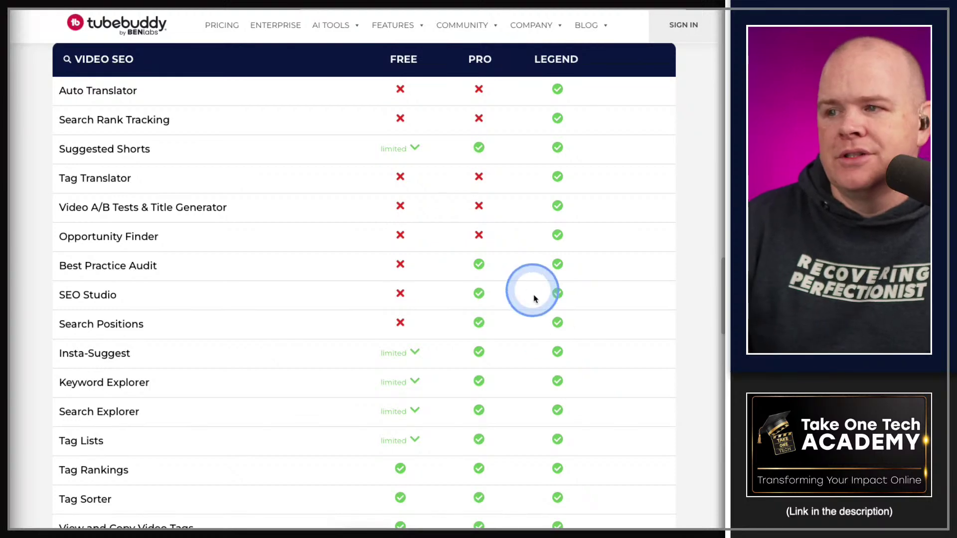
{"action": "scroll", "coordinate": [548, 335], "scroll_direction": "down", "scroll_amount": 2}
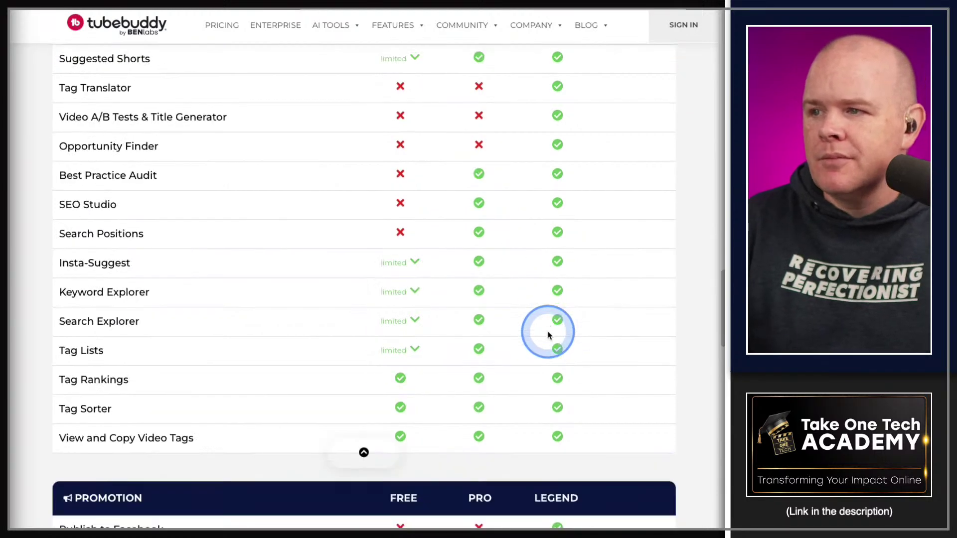
{"action": "scroll", "coordinate": [548, 335], "scroll_direction": "up", "scroll_amount": 2}
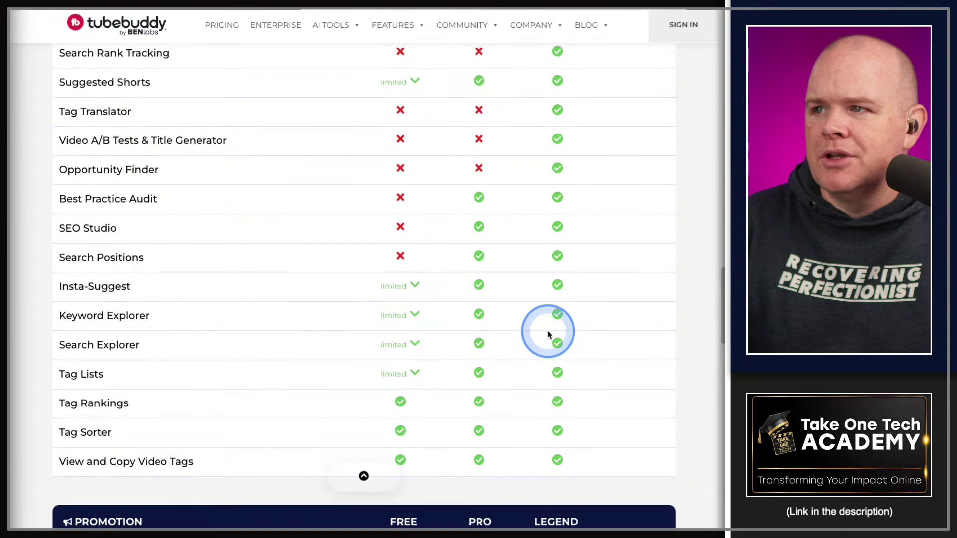
{"action": "scroll", "coordinate": [548, 335], "scroll_direction": "down", "scroll_amount": 1}
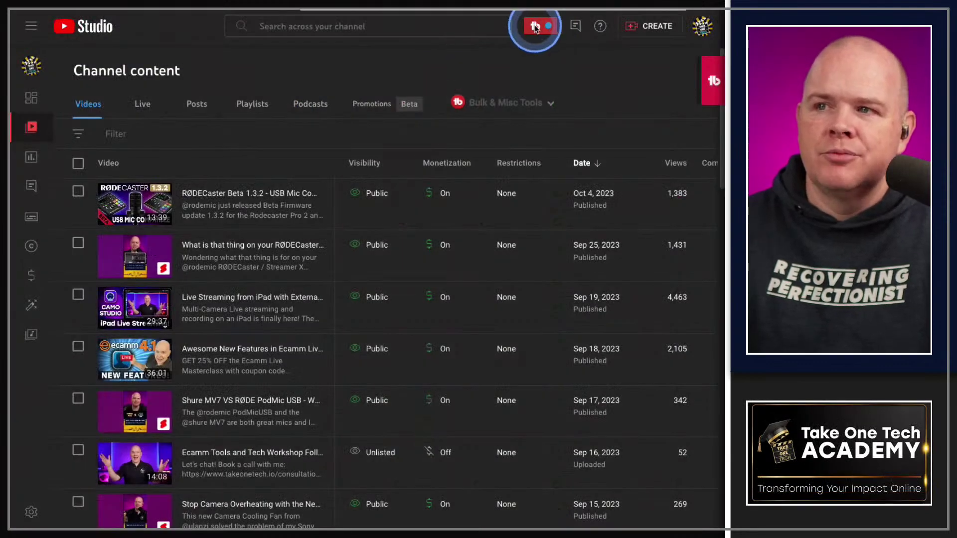
Step: Return to YouTube Studio, open the TubeBuddy tools overview and launch Keyword Explorer
{"action": "left_click", "coordinate": [535, 26]}
{"action": "scroll", "coordinate": [207, 146], "scroll_direction": "up", "scroll_amount": 8}
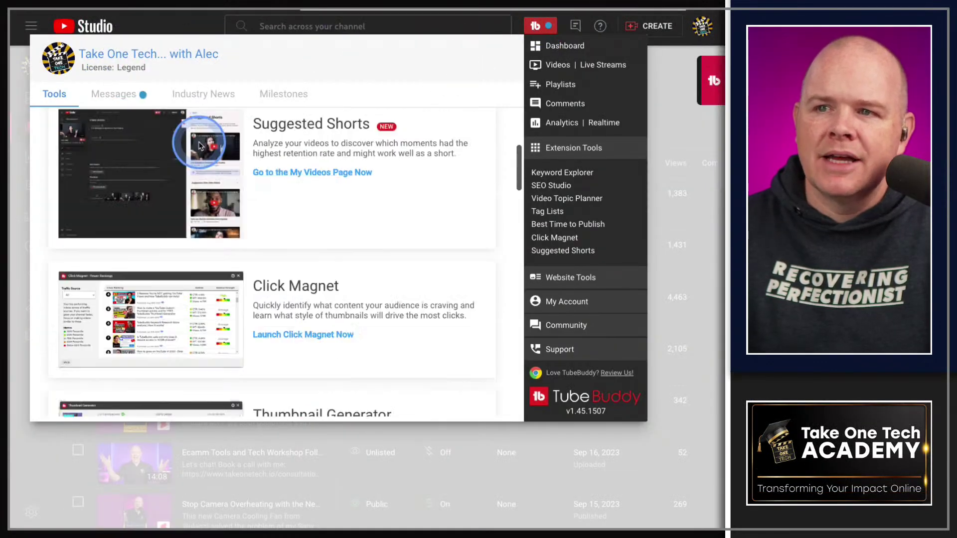
{"action": "left_click", "coordinate": [286, 242]}
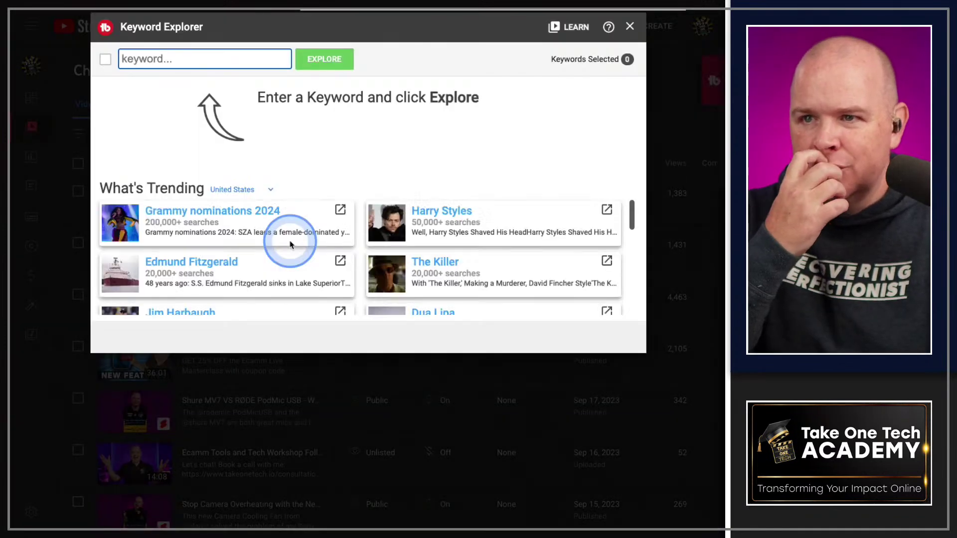
Step: Explore the keyword "New Rodecaster Pro Features in Firmware update" in Keyword Explorer
{"action": "left_click", "coordinate": [220, 76]}
{"action": "type", "text": "New Rodecast"}
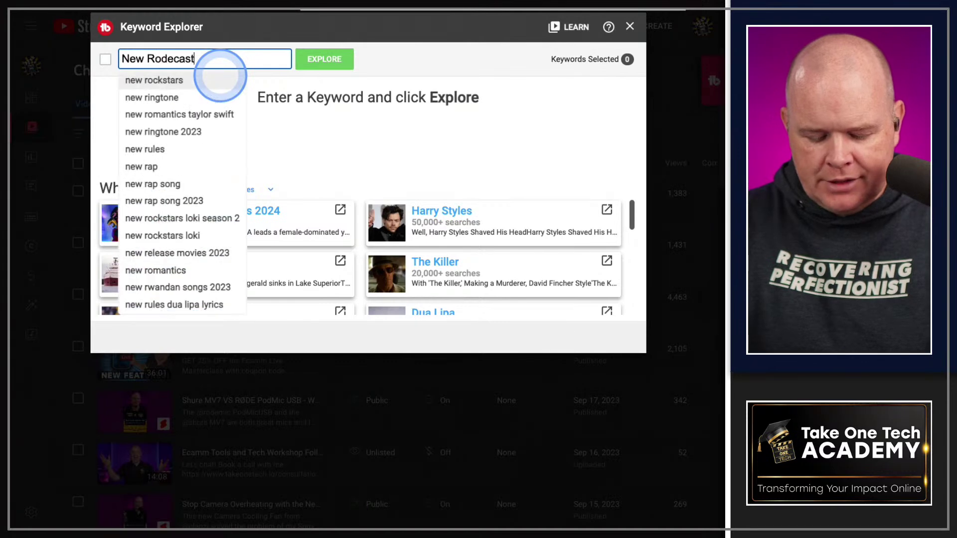
{"action": "type", "text": "er Pro Featur"}
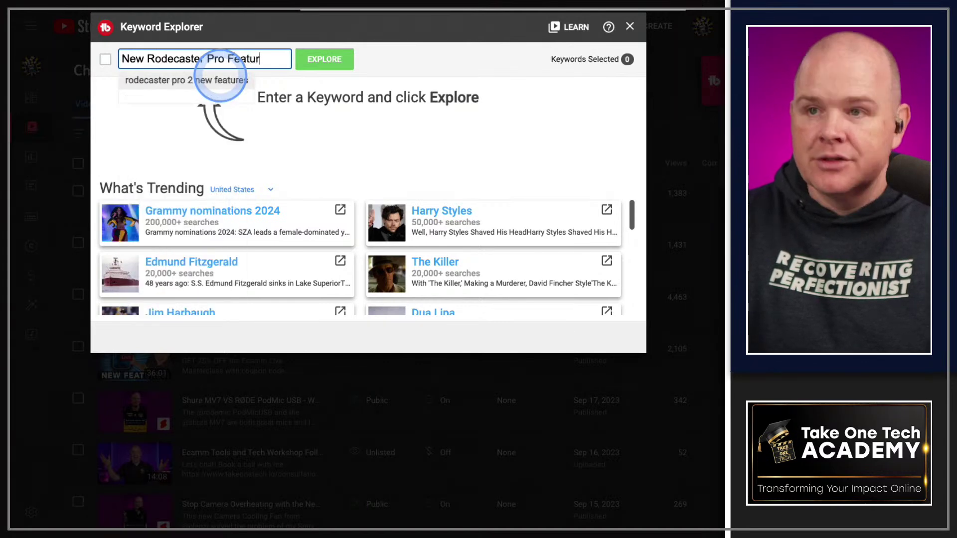
{"action": "type", "text": "es"}
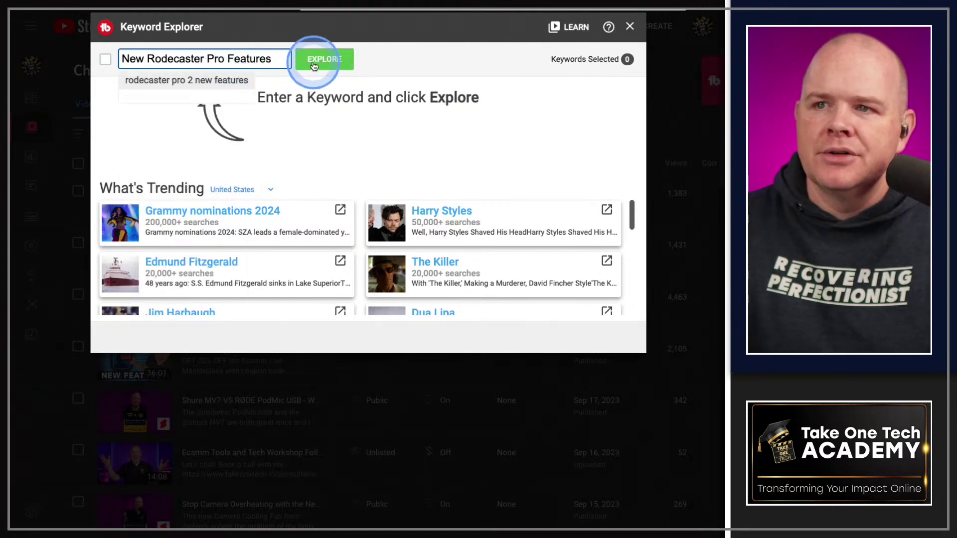
{"action": "type", "text": " n"}
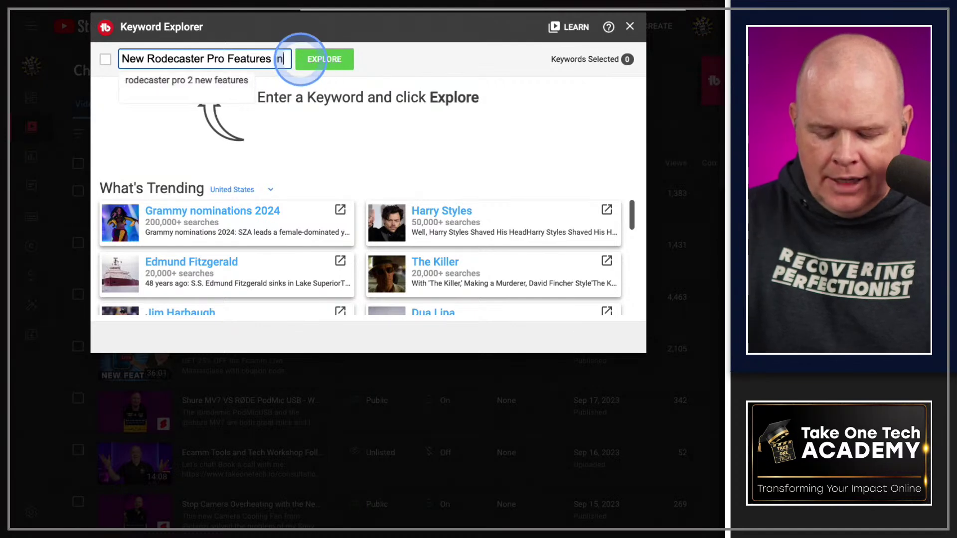
{"action": "key", "text": "BackSpace"}
{"action": "type", "text": "in Firmw"}
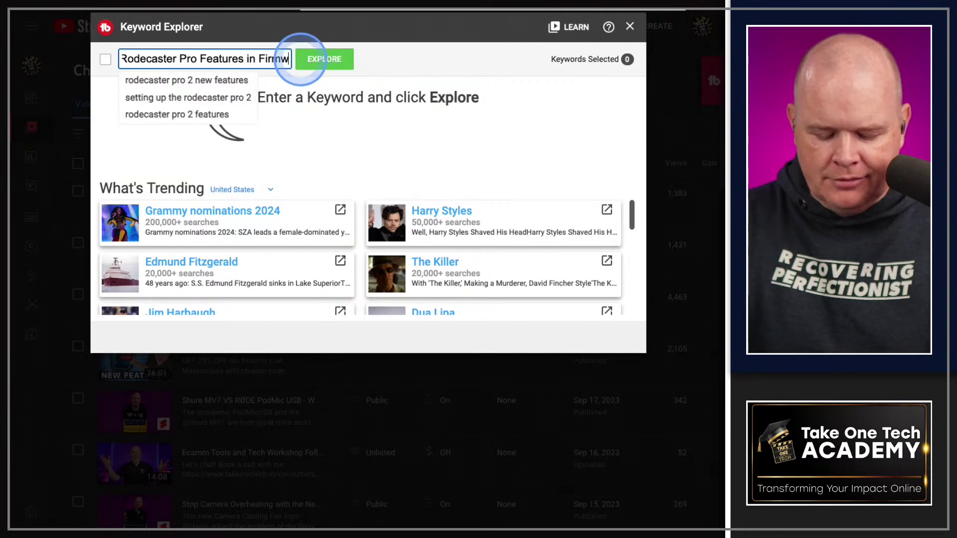
{"action": "type", "text": "arewarewa"}
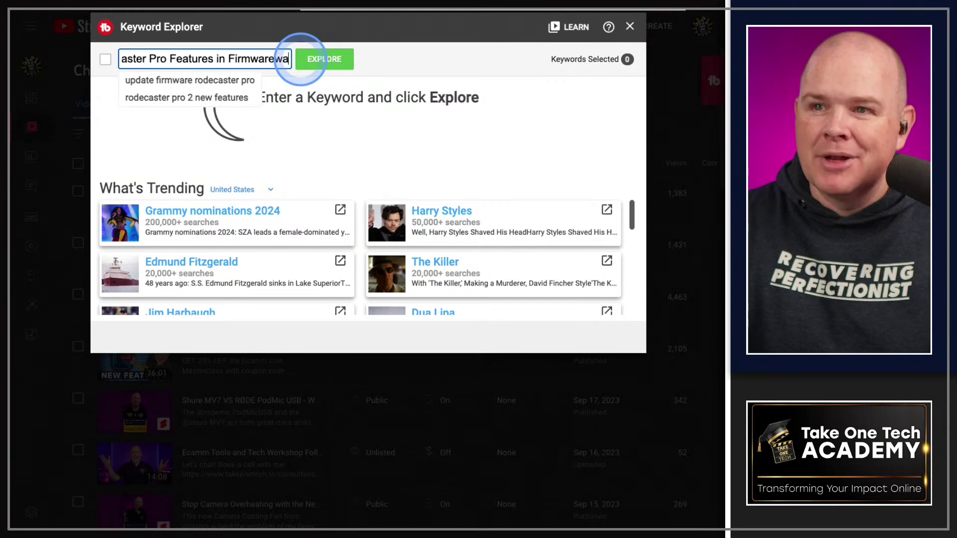
{"action": "key", "text": "BackSpace"}
{"action": "key", "text": "BackSpace"}
{"action": "key", "text": "BackSpace"}
{"action": "key", "text": "BackSpace"}
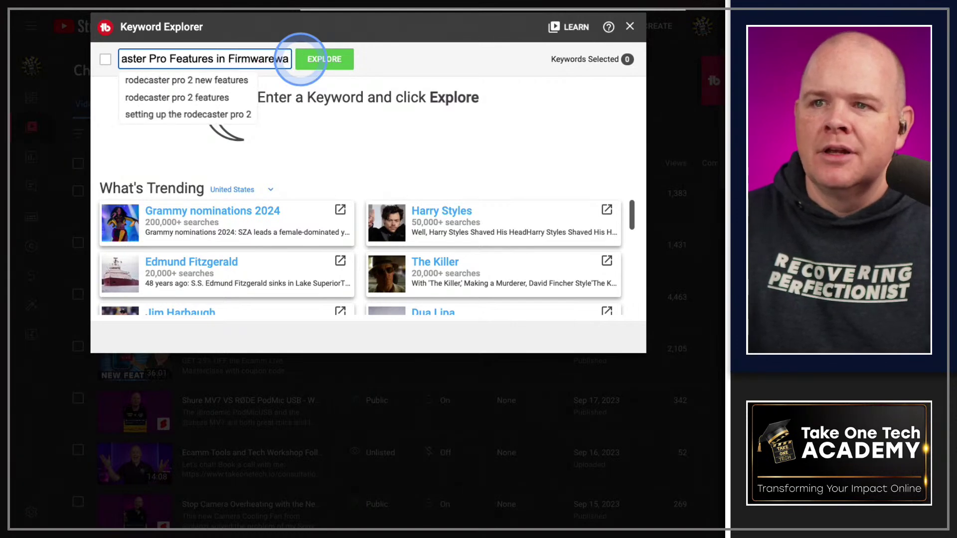
{"action": "type", "text": "update"}
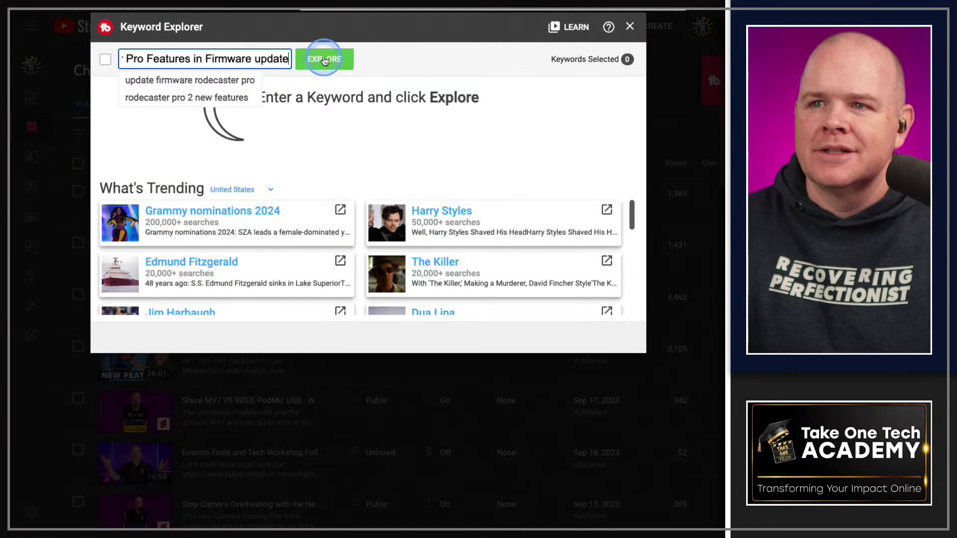
{"action": "left_click", "coordinate": [324, 59]}
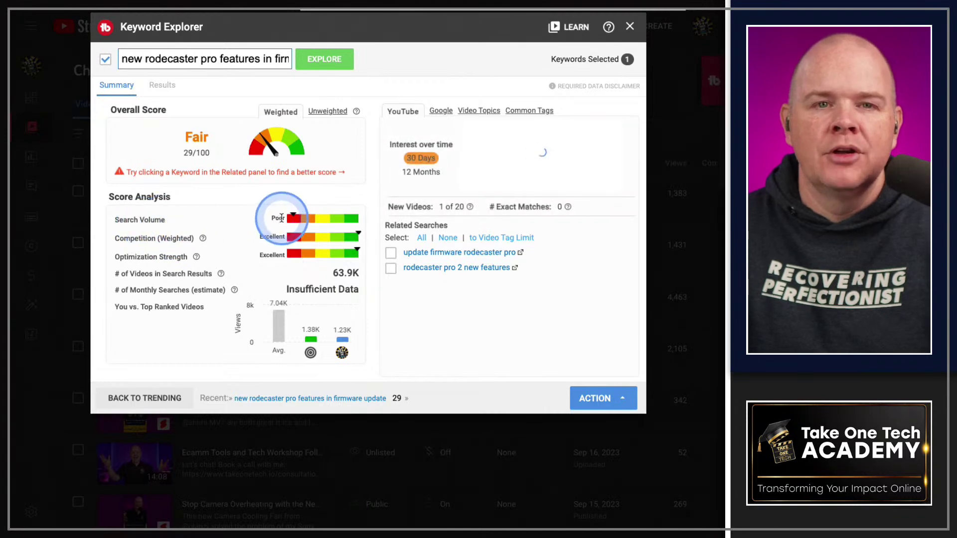
Step: Check the keyword's YouTube interest over 12 months and 30 days, and view its Google data
{"action": "left_click_drag", "start_coordinate": [122, 59], "coordinate": [287, 144]}
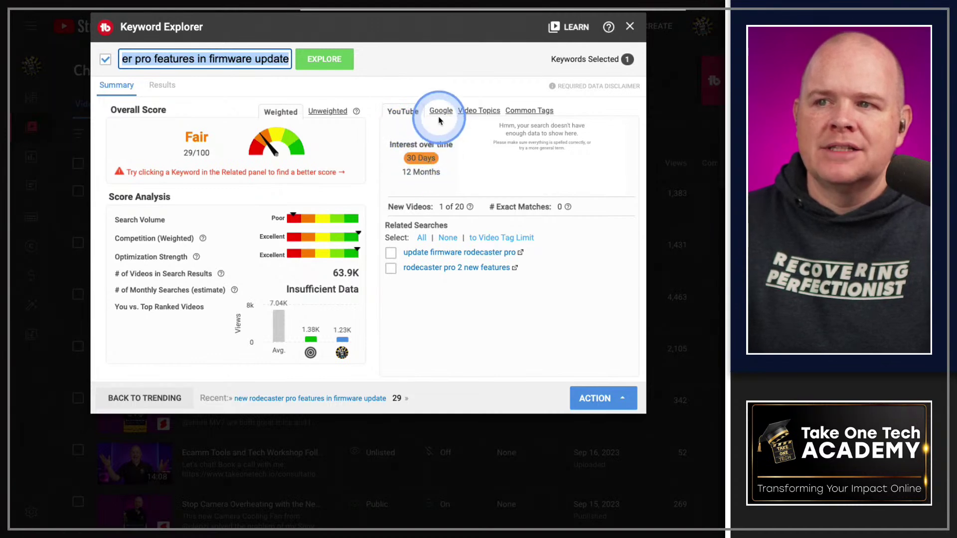
{"action": "left_click", "coordinate": [421, 171]}
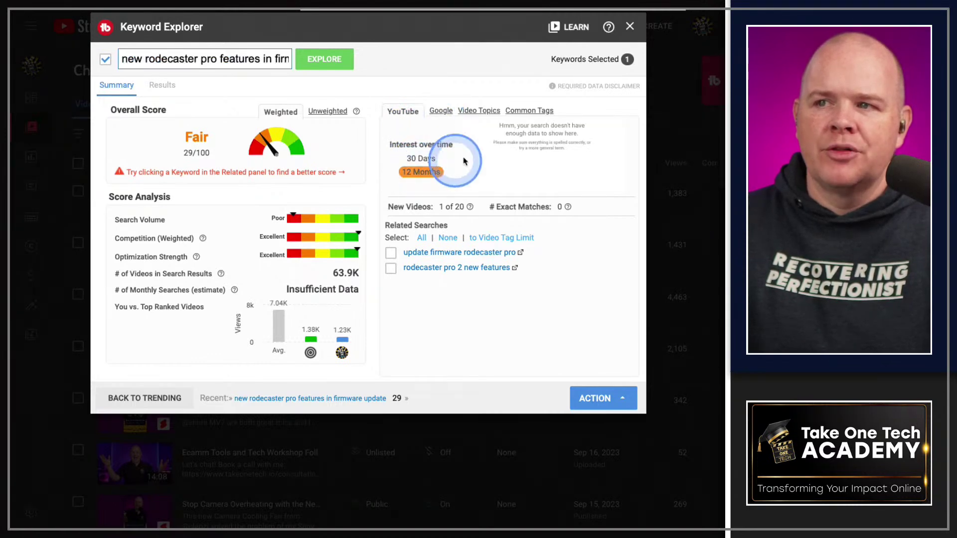
{"action": "left_click", "coordinate": [421, 158]}
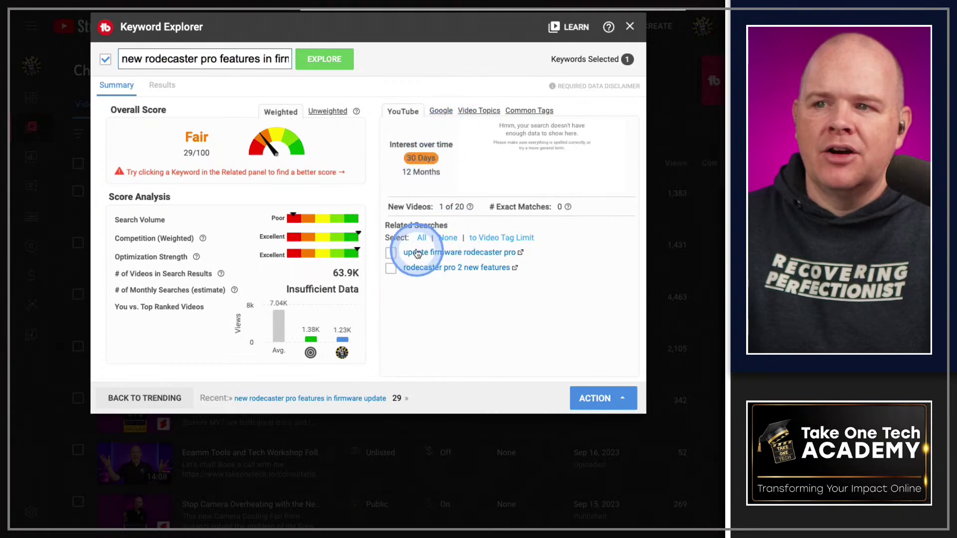
{"action": "left_click", "coordinate": [441, 114]}
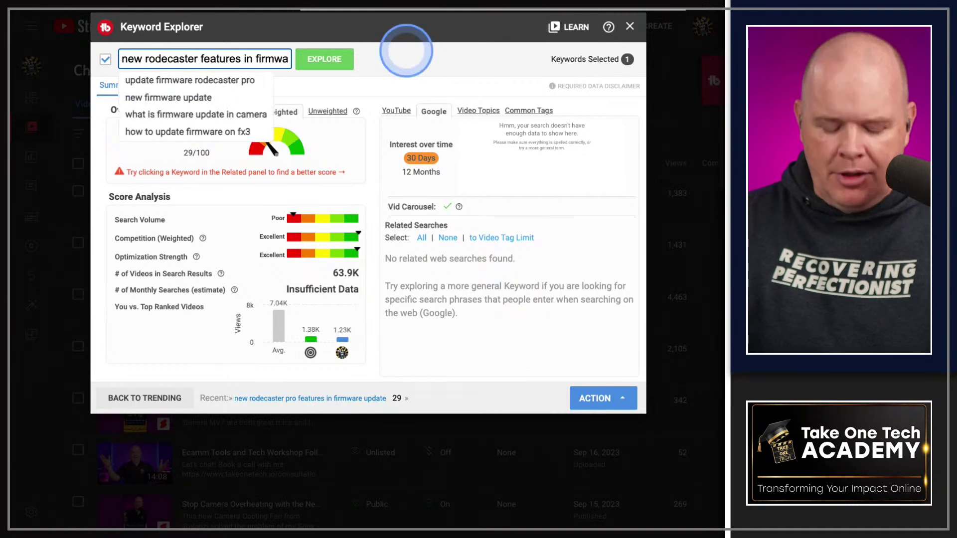
Step: Replace the keyword with "Rodecaster Duo vs Rodecaster Pro 2 - which one should you choose" and explore it
{"action": "key", "text": "ctrl+a"}
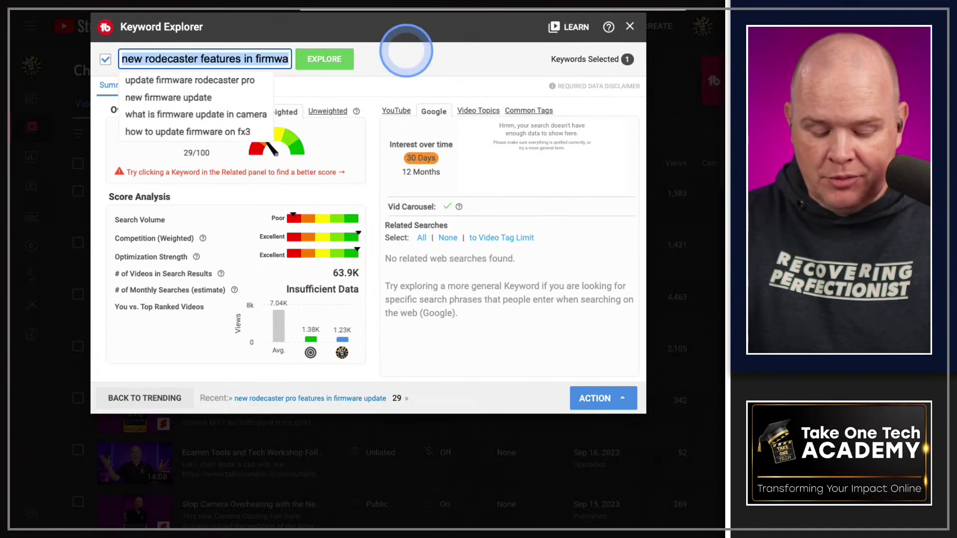
{"action": "type", "text": "Rodec"}
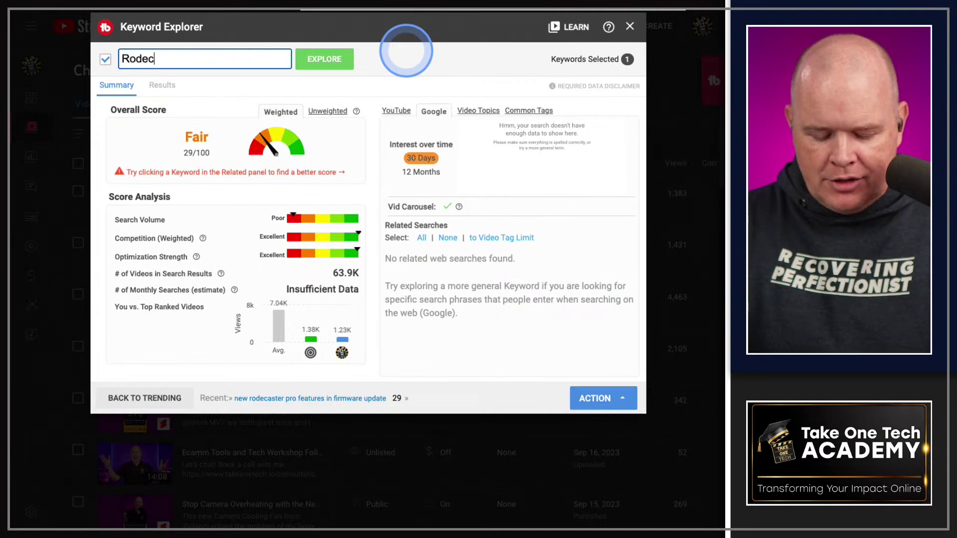
{"action": "type", "text": "aster Duo "}
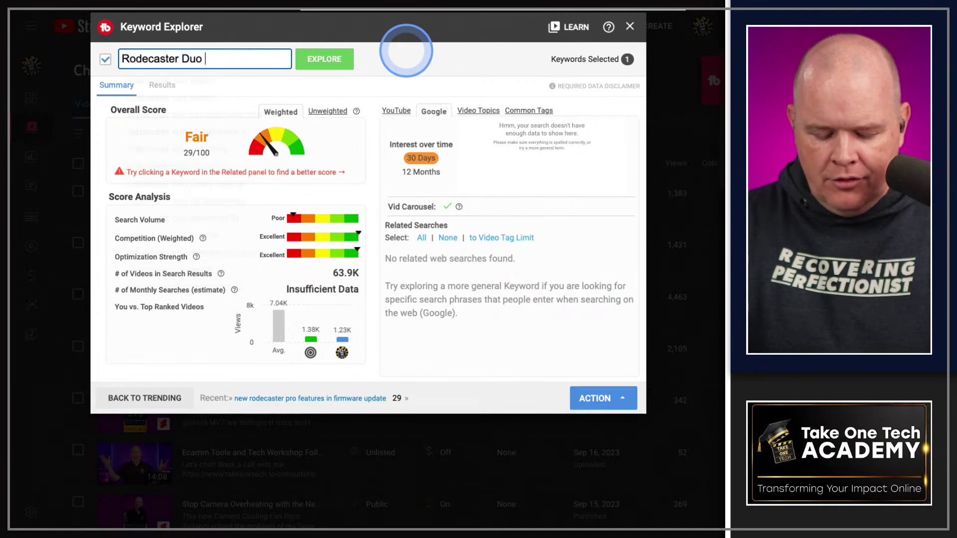
{"action": "type", "text": "vs Rodecas"}
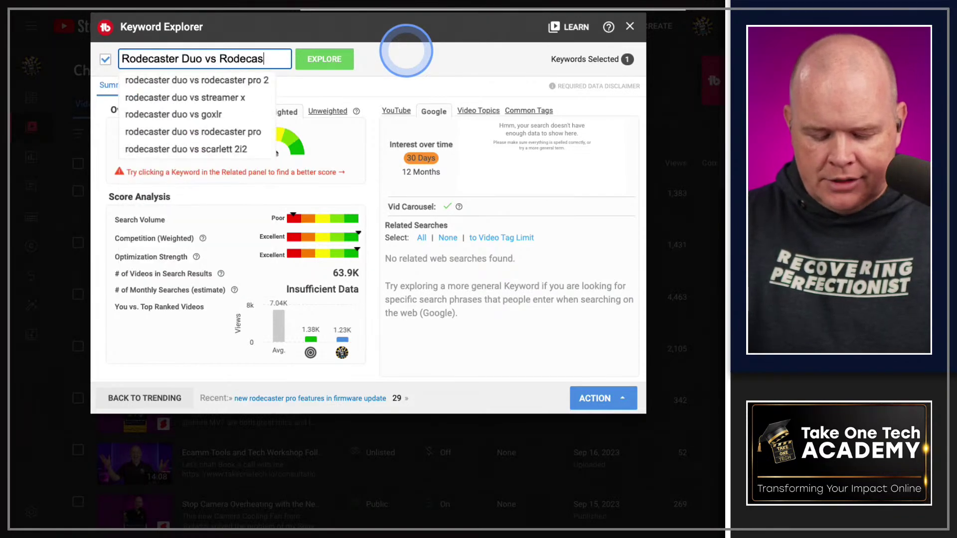
{"action": "type", "text": "ter Pro 2 - which one "}
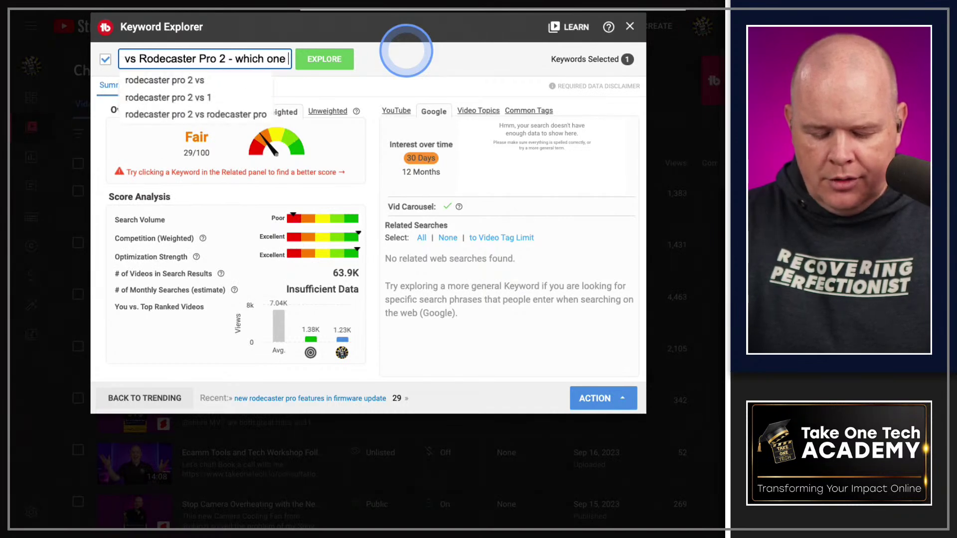
{"action": "type", "text": "should you"}
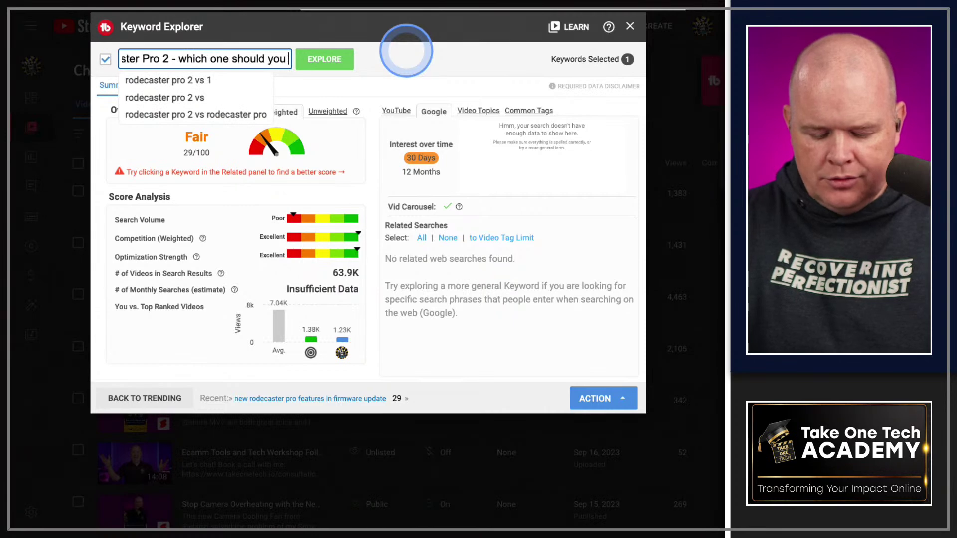
{"action": "type", "text": " choose"}
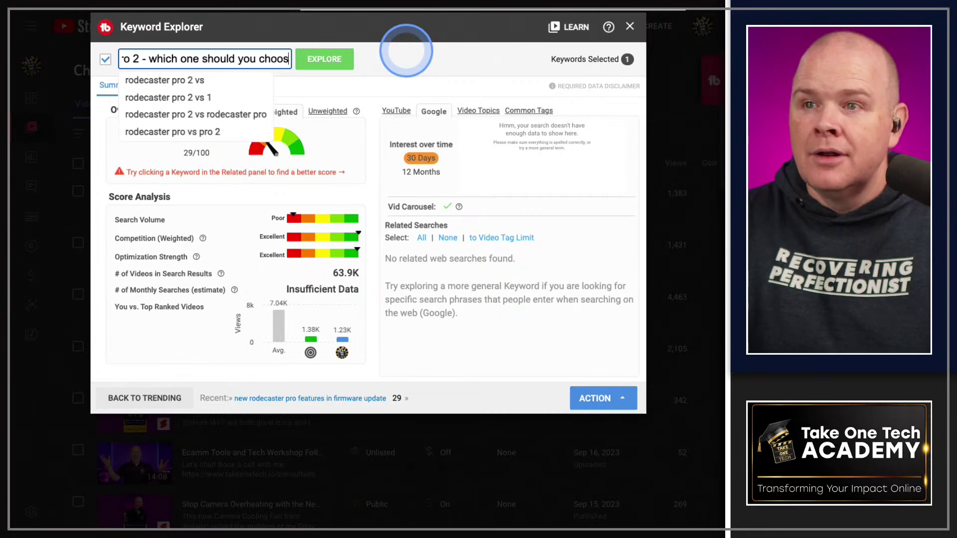
{"action": "left_click", "coordinate": [342, 69]}
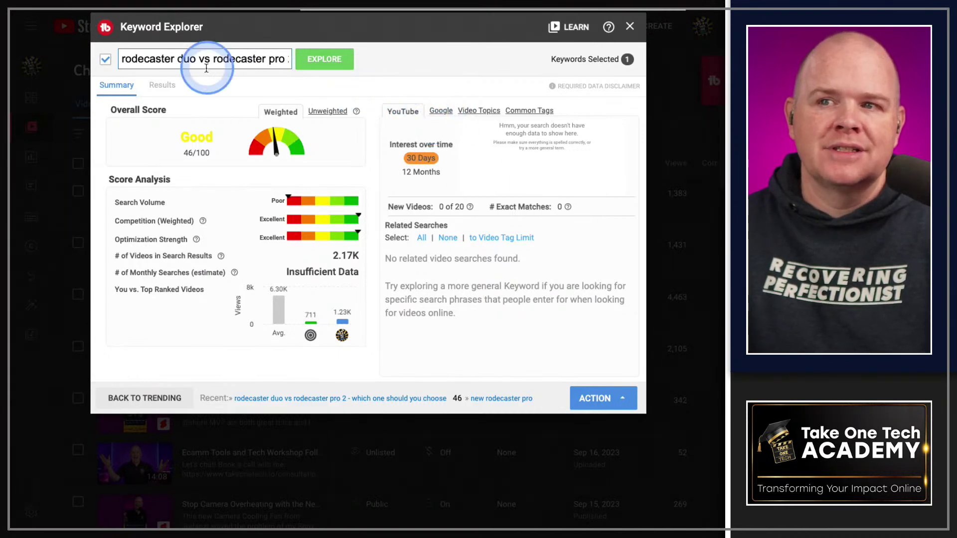
Step: Open the keyword's search results and examine the top-ranking channels and videos down to the ninth result
{"action": "left_click", "coordinate": [154, 88]}
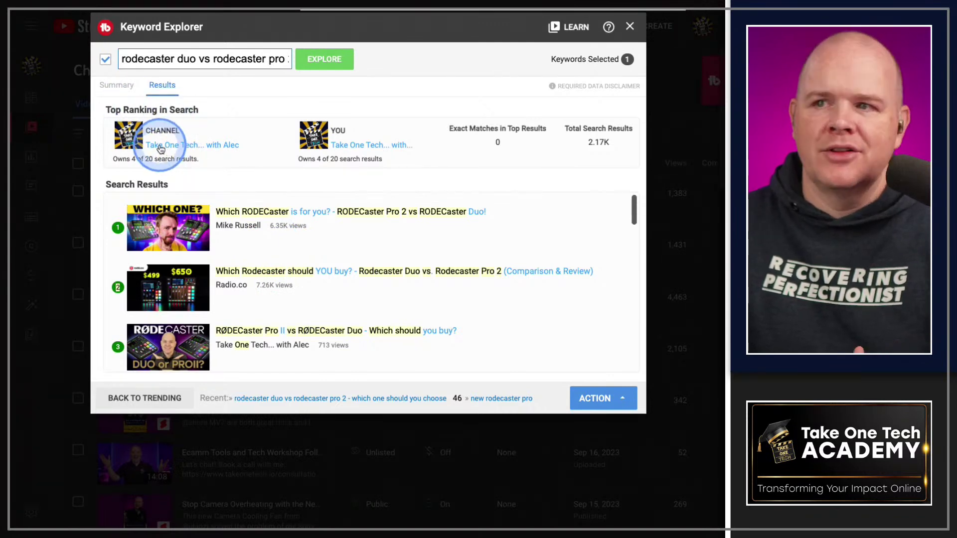
{"action": "mouse_move", "coordinate": [635, 207]}
{"action": "left_mouse_down"}
{"action": "mouse_move", "coordinate": [635, 220]}
{"action": "mouse_move", "coordinate": [634, 207]}
{"action": "left_mouse_up"}
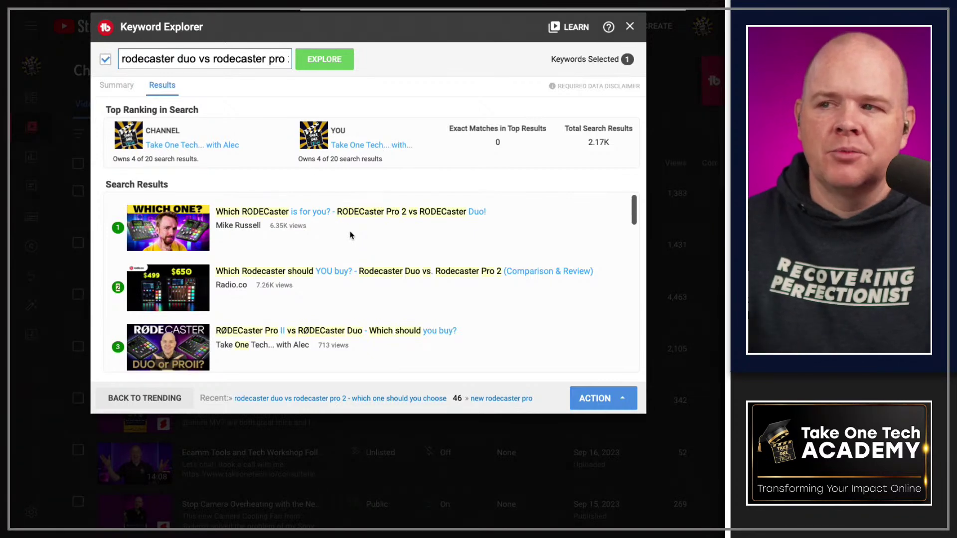
{"action": "left_click", "coordinate": [375, 231]}
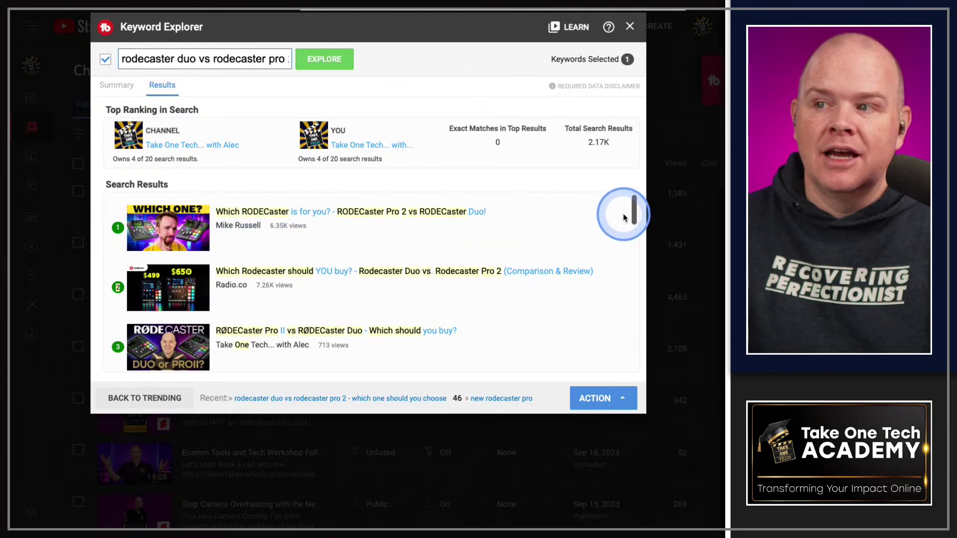
{"action": "left_click_drag", "start_coordinate": [635, 207], "coordinate": [634, 210]}
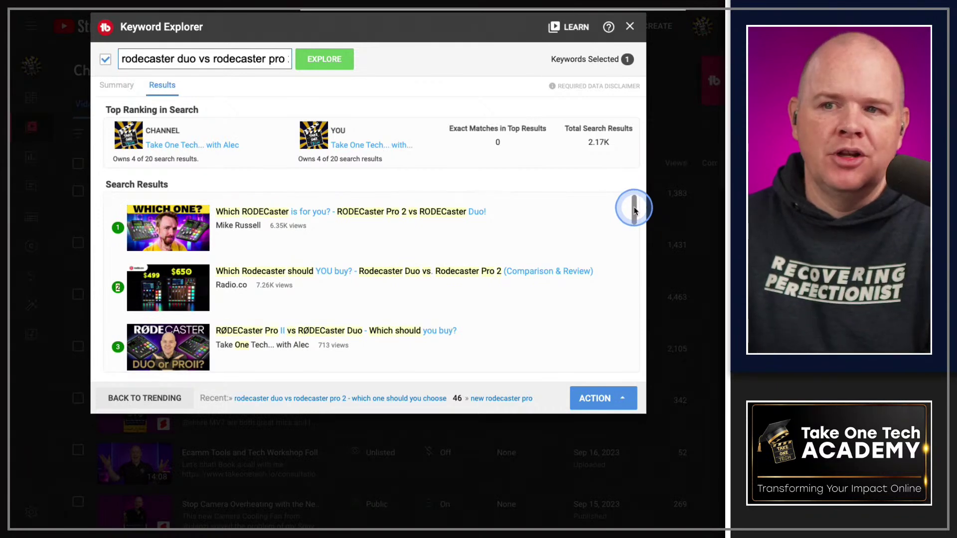
{"action": "scroll", "coordinate": [633, 208], "scroll_direction": "down", "scroll_amount": 2}
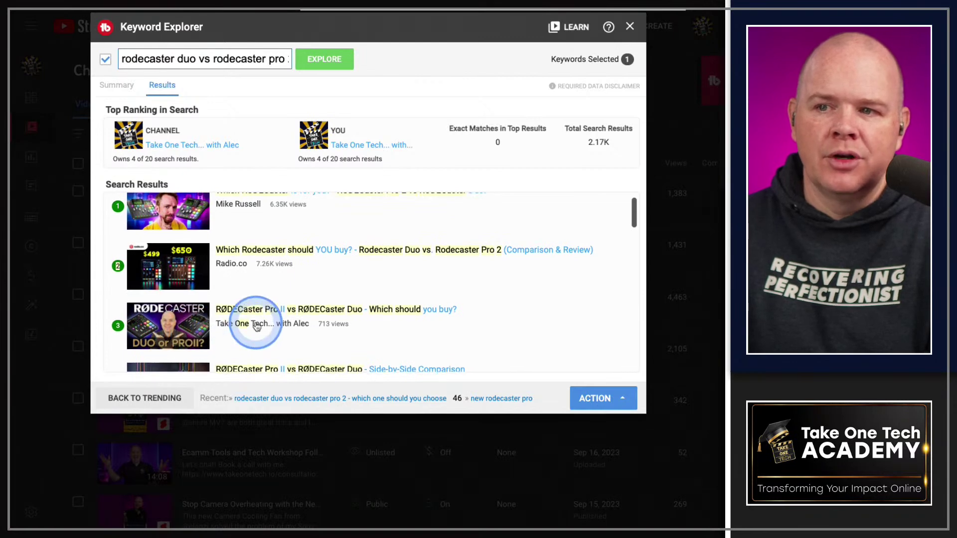
{"action": "scroll", "coordinate": [314, 323], "scroll_direction": "up", "scroll_amount": 1}
{"action": "scroll", "coordinate": [314, 323], "scroll_direction": "up", "scroll_amount": 1}
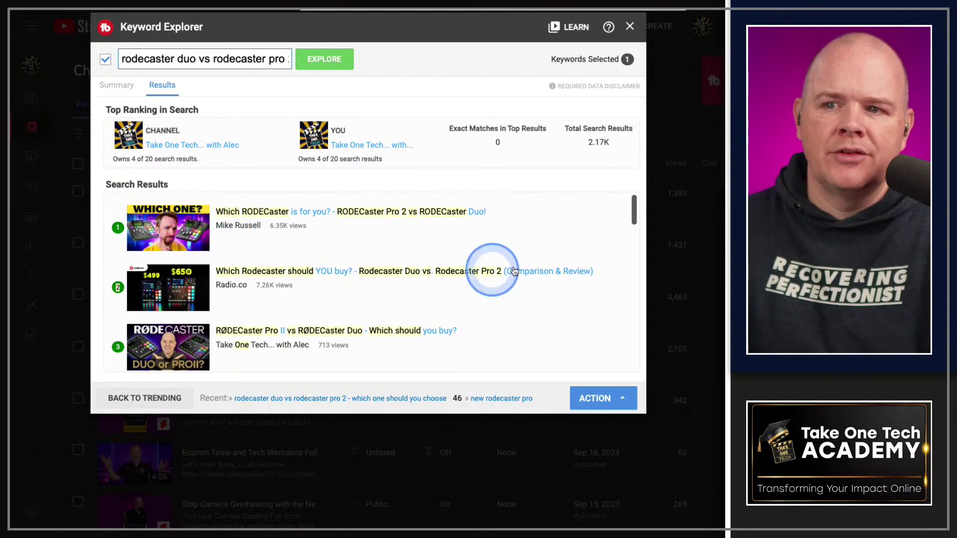
{"action": "left_click_drag", "start_coordinate": [634, 207], "coordinate": [645, 256]}
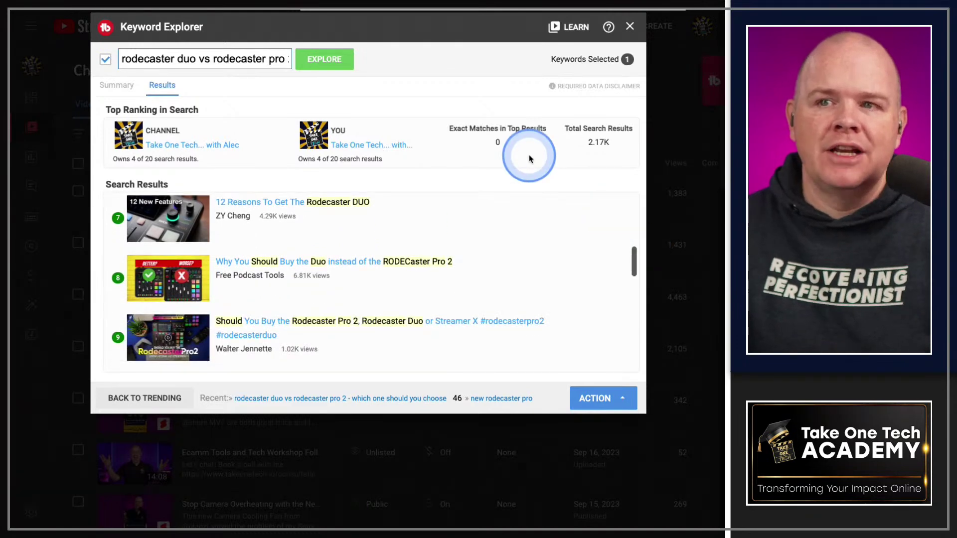
Step: Return to the keyword's score summary and look over the wording of the explored phrase
{"action": "left_click", "coordinate": [123, 87]}
{"action": "left_click_drag", "start_coordinate": [243, 59], "coordinate": [320, 59]}
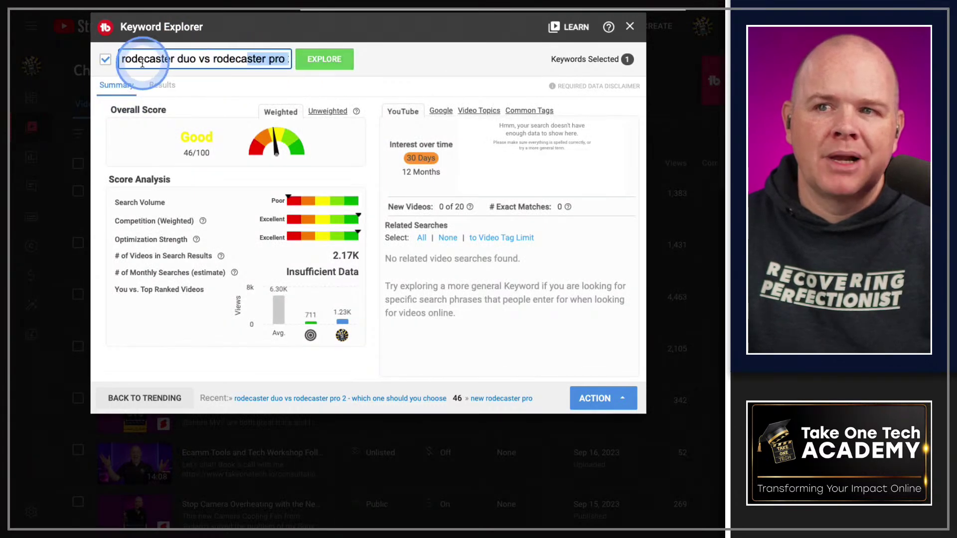
{"action": "left_click", "coordinate": [122, 60]}
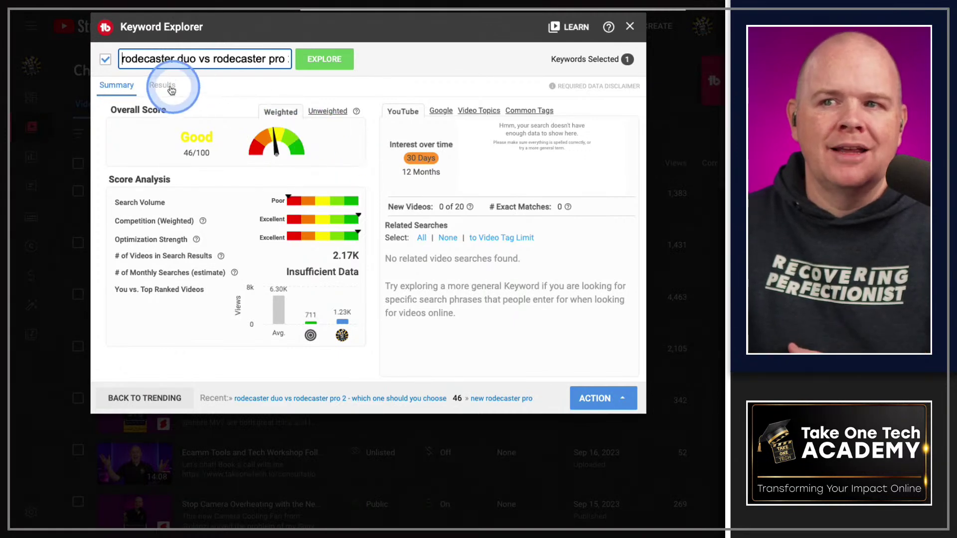
Step: Reopen the keyword's search results and look back through the higher-ranked videos
{"action": "left_click", "coordinate": [167, 88]}
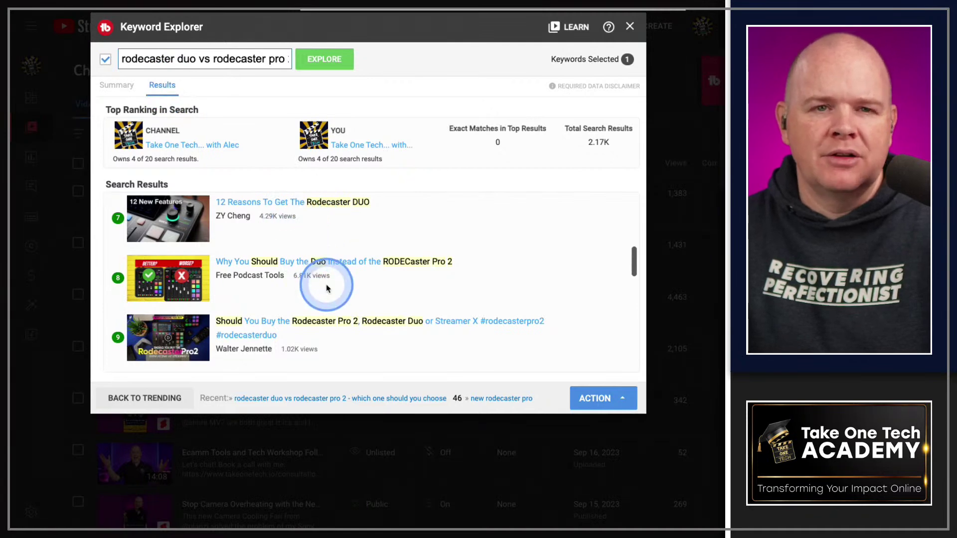
{"action": "scroll", "coordinate": [332, 279], "scroll_direction": "up", "scroll_amount": 1}
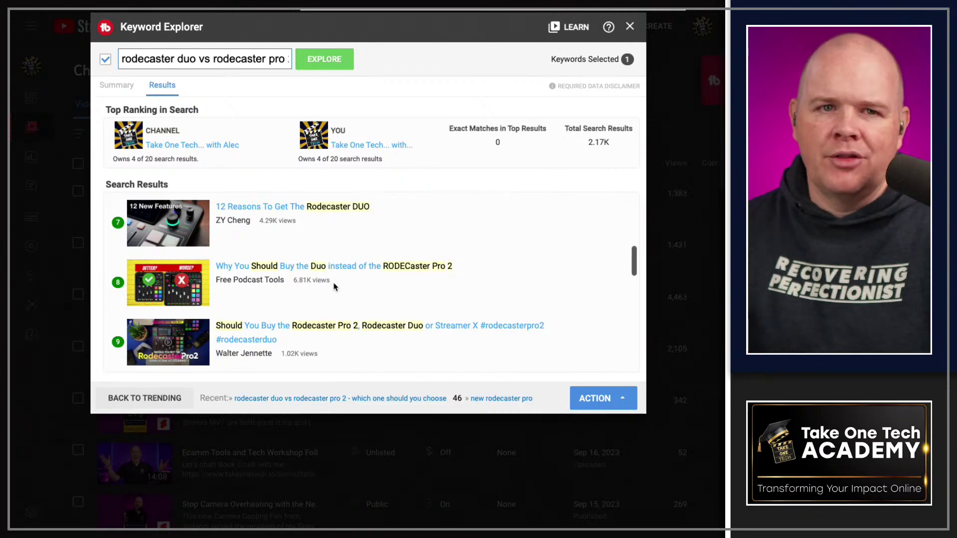
{"action": "scroll", "coordinate": [339, 272], "scroll_direction": "up", "scroll_amount": 6}
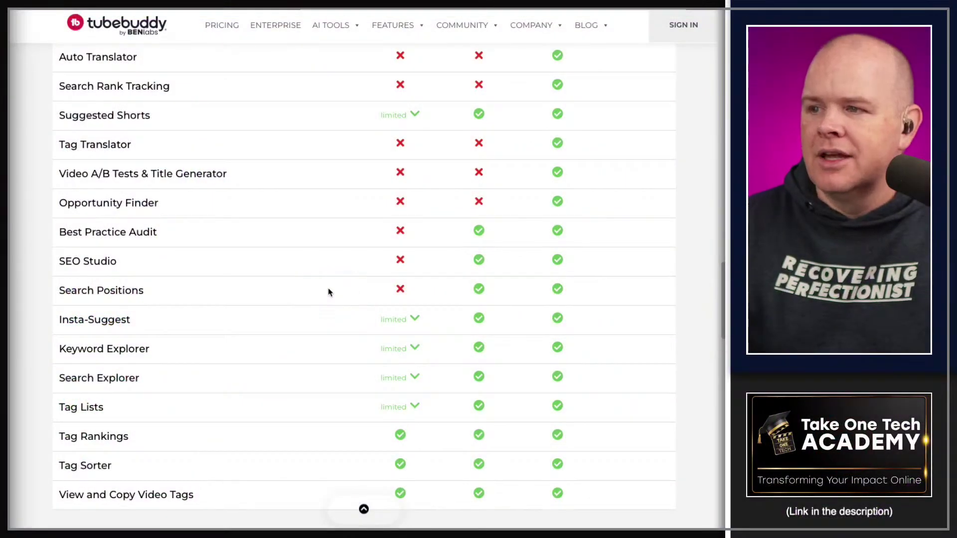
Step: Switch to the TubeBuddy plan comparison page and review the Promotion features in each plan
{"action": "scroll", "coordinate": [178, 353], "scroll_direction": "down", "scroll_amount": 1}
{"action": "scroll", "coordinate": [178, 353], "scroll_direction": "down", "scroll_amount": 4}
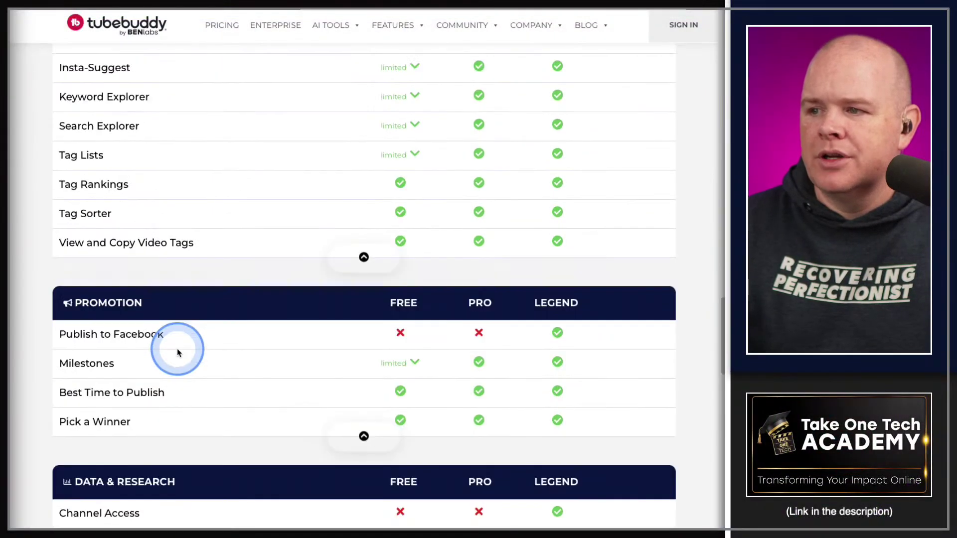
{"action": "scroll", "coordinate": [178, 353], "scroll_direction": "down", "scroll_amount": 2}
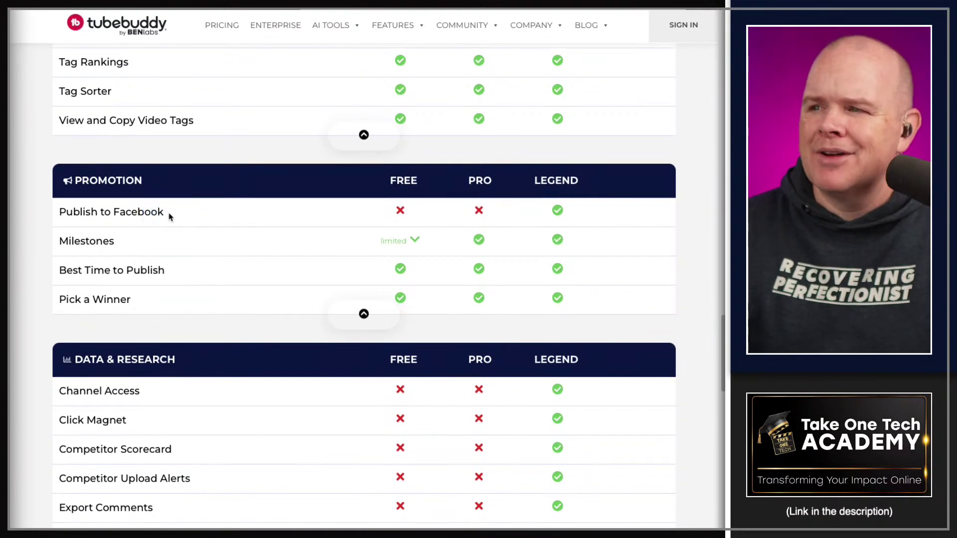
{"action": "left_click", "coordinate": [170, 216]}
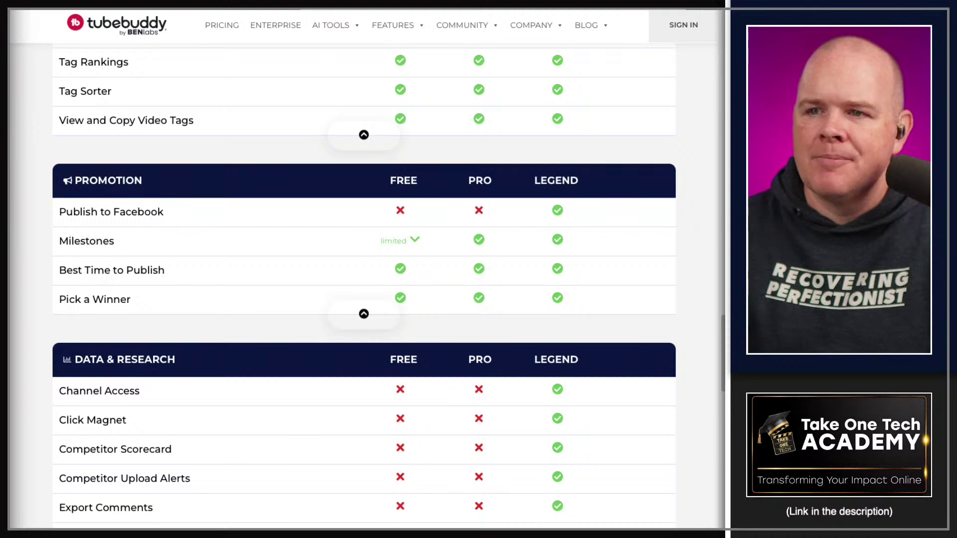
{"action": "left_click", "coordinate": [323, 261]}
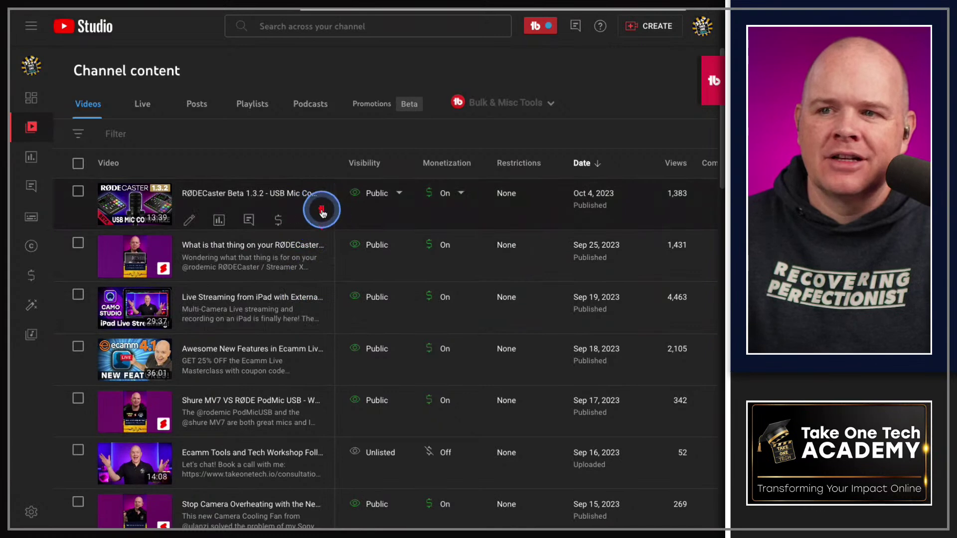
{"action": "left_click", "coordinate": [322, 212]}
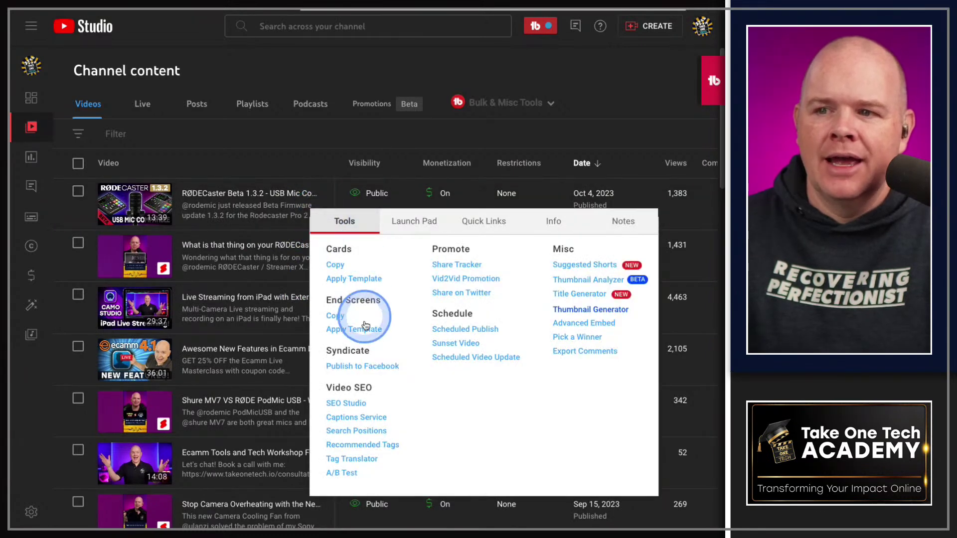
{"action": "left_click", "coordinate": [358, 367]}
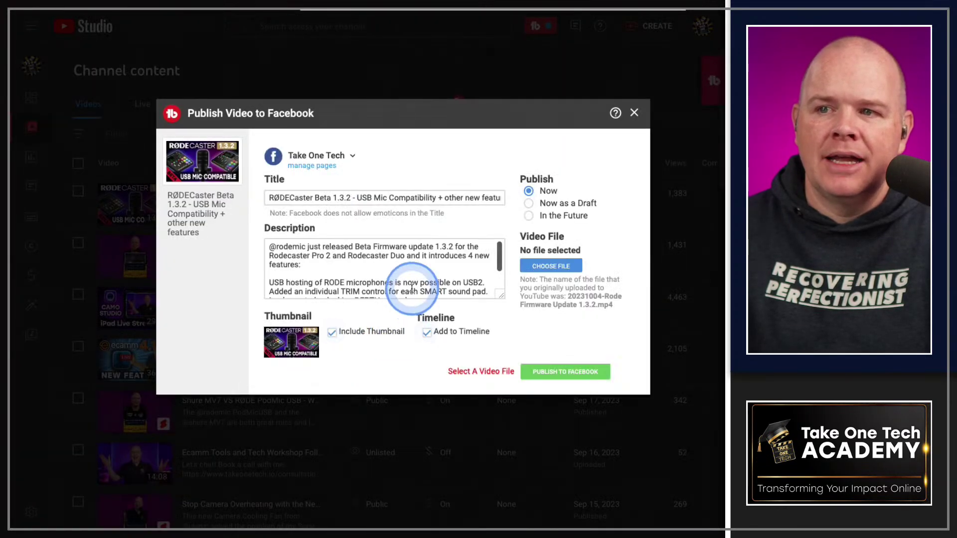
Step: Check the title and the full description in the Publish Video to Facebook dialog, and close it without publishing
{"action": "left_click", "coordinate": [279, 195]}
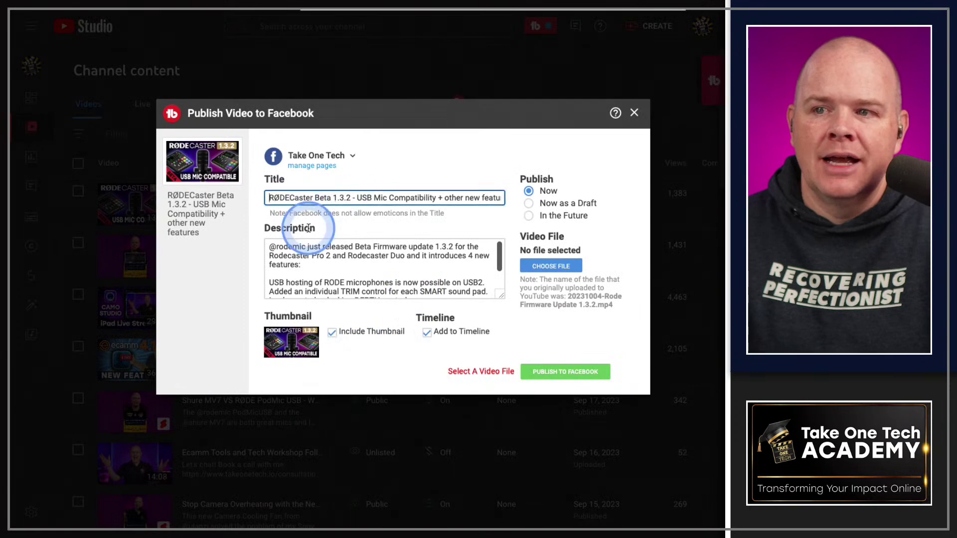
{"action": "left_click", "coordinate": [461, 298]}
{"action": "key", "text": "ctrl+a"}
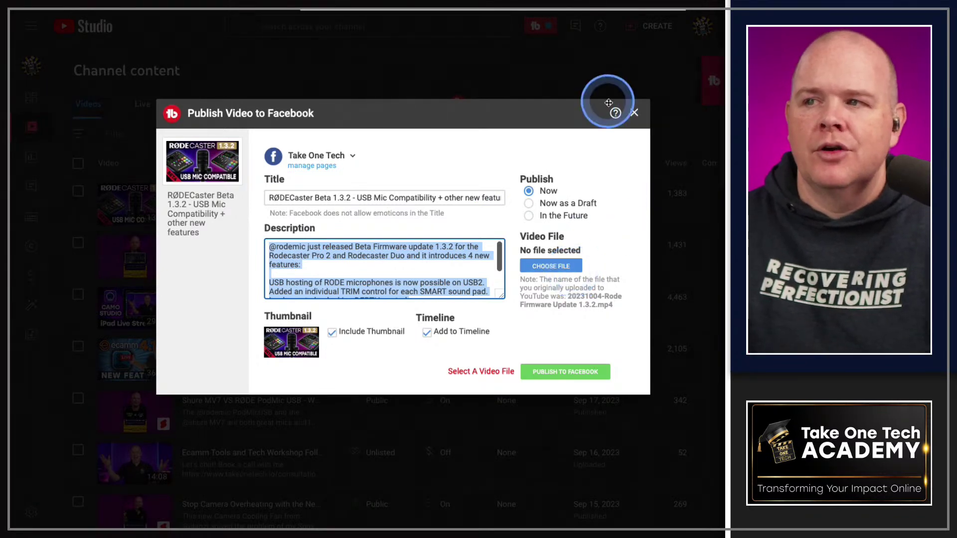
{"action": "left_click", "coordinate": [634, 113]}
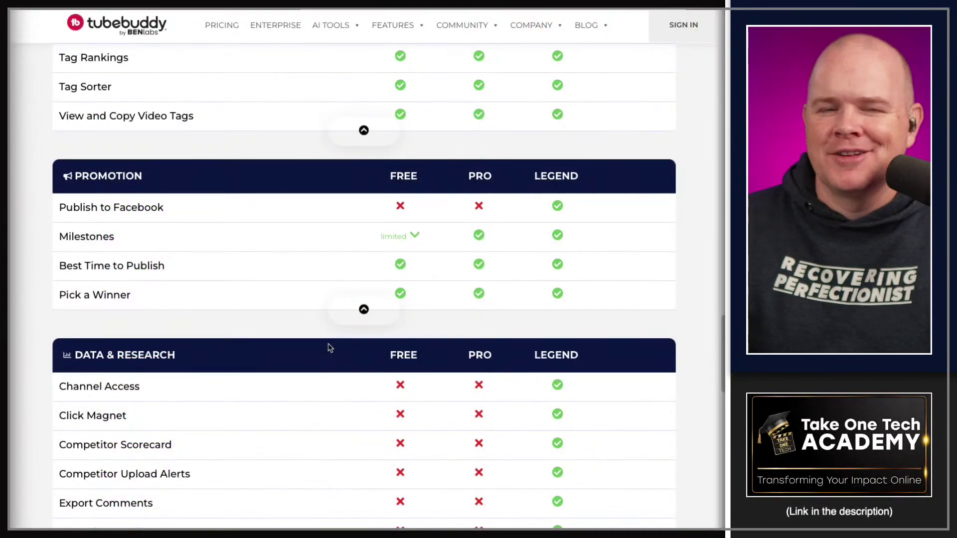
Step: Return to the TubeBuddy plan comparison and review the Milestones feature in the Promotion section
{"action": "scroll", "coordinate": [327, 344], "scroll_direction": "down", "scroll_amount": 1}
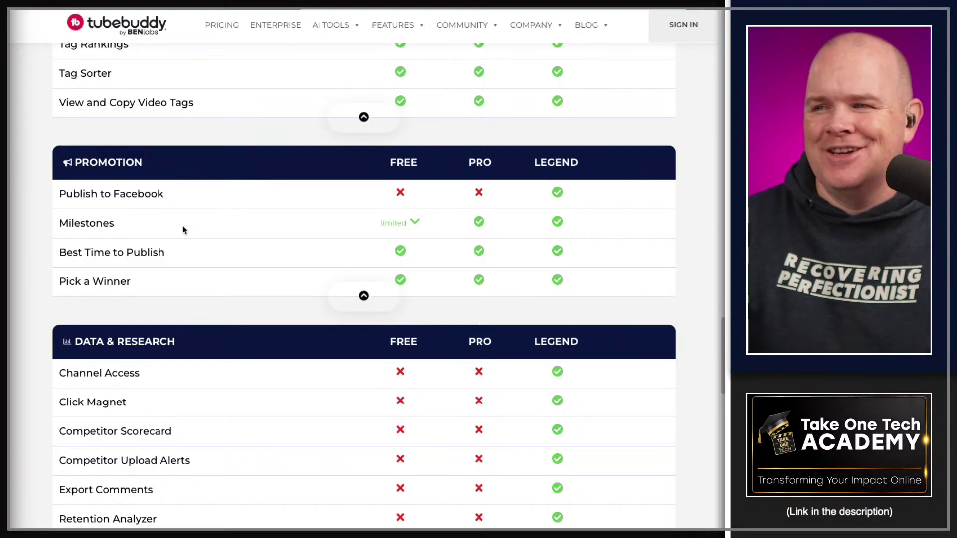
{"action": "left_click", "coordinate": [183, 229]}
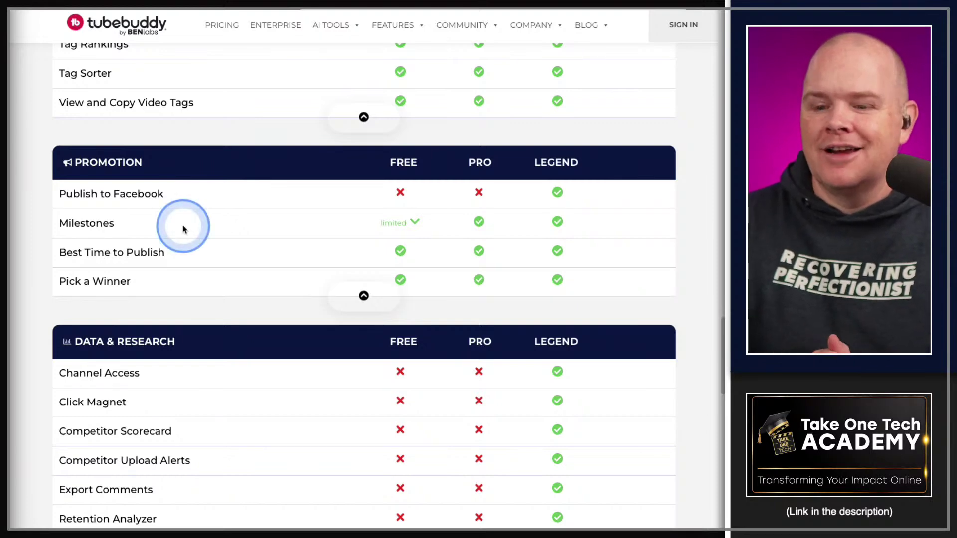
{"action": "left_click", "coordinate": [185, 232]}
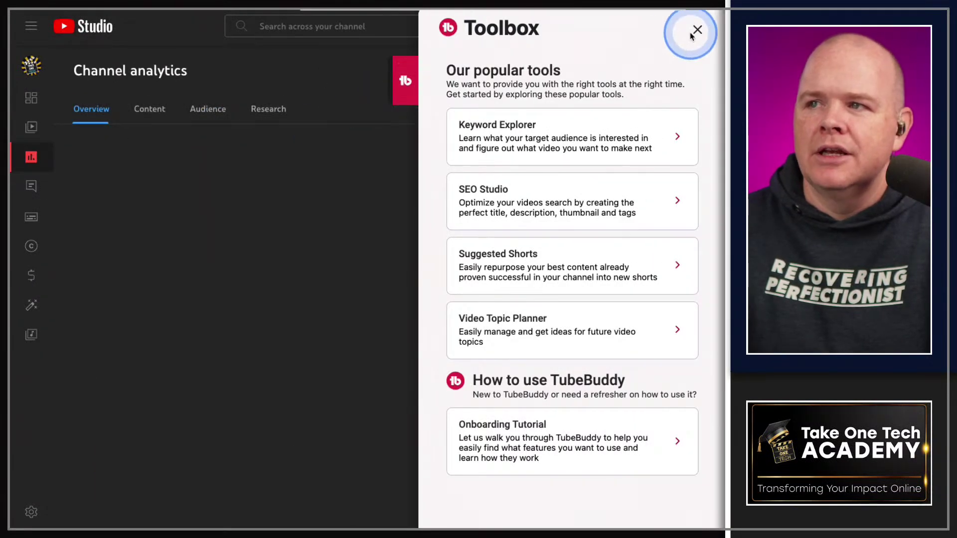
Step: Close the Toolbox in channel analytics and examine the Audience report on when viewers are on YouTube
{"action": "left_click", "coordinate": [698, 30]}
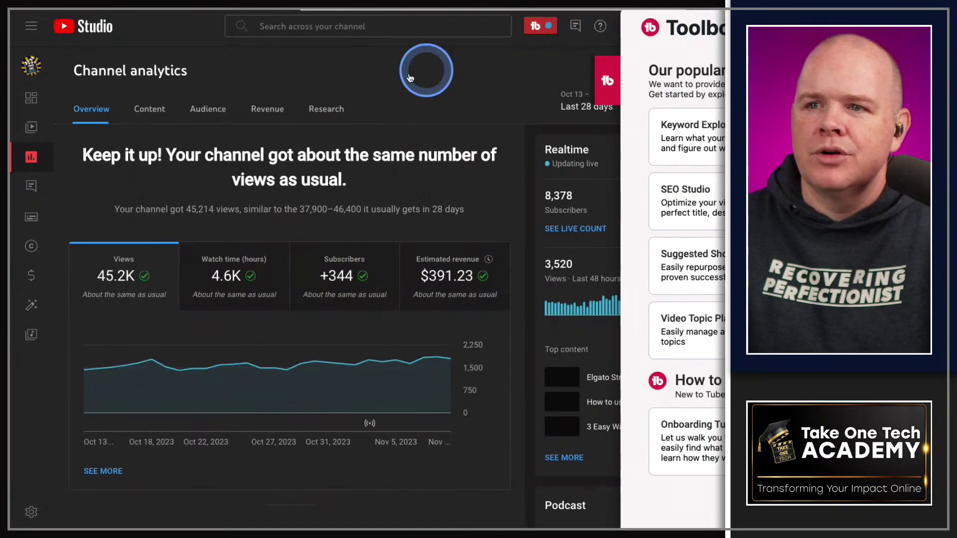
{"action": "left_click", "coordinate": [204, 112]}
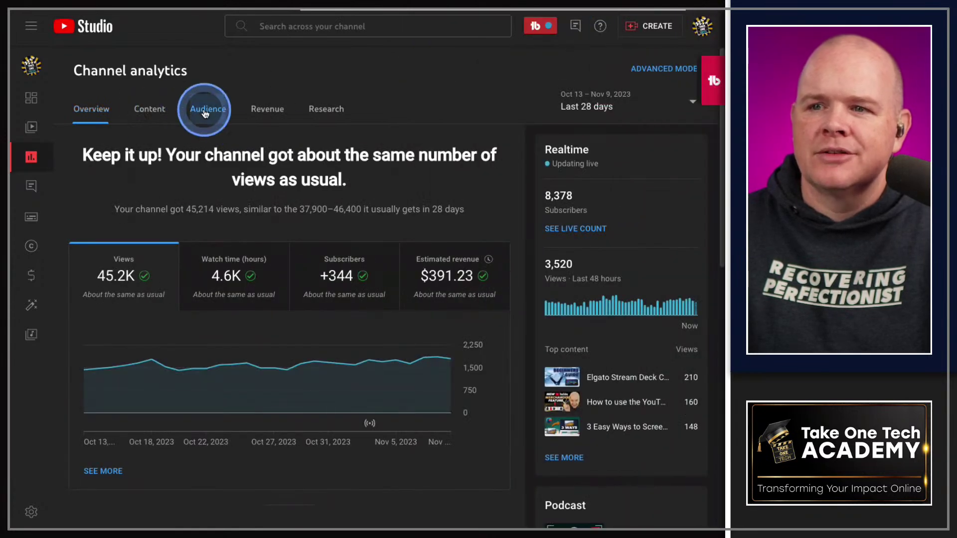
{"action": "scroll", "coordinate": [378, 287], "scroll_direction": "down", "scroll_amount": 9}
{"action": "mouse_move", "coordinate": [256, 283]}
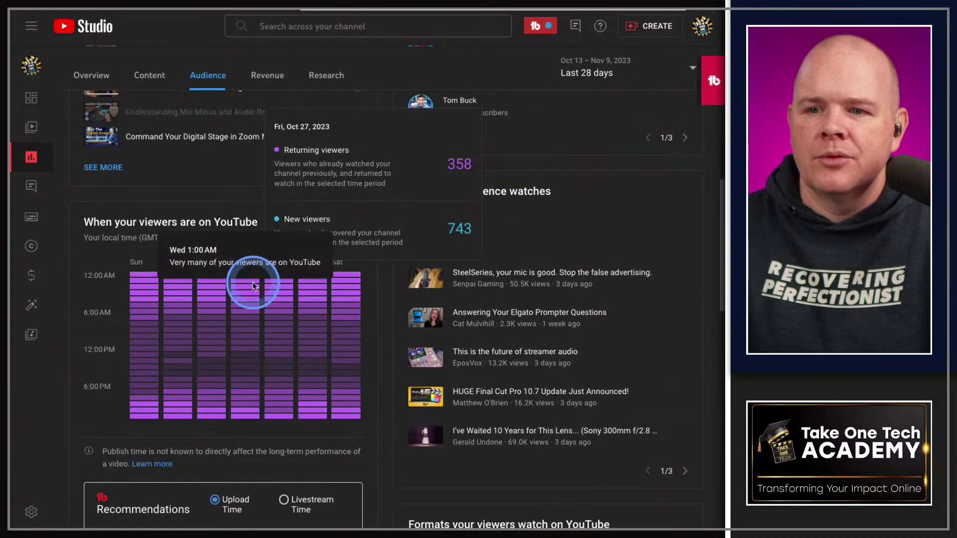
{"action": "scroll", "coordinate": [256, 283], "scroll_direction": "up", "scroll_amount": 1}
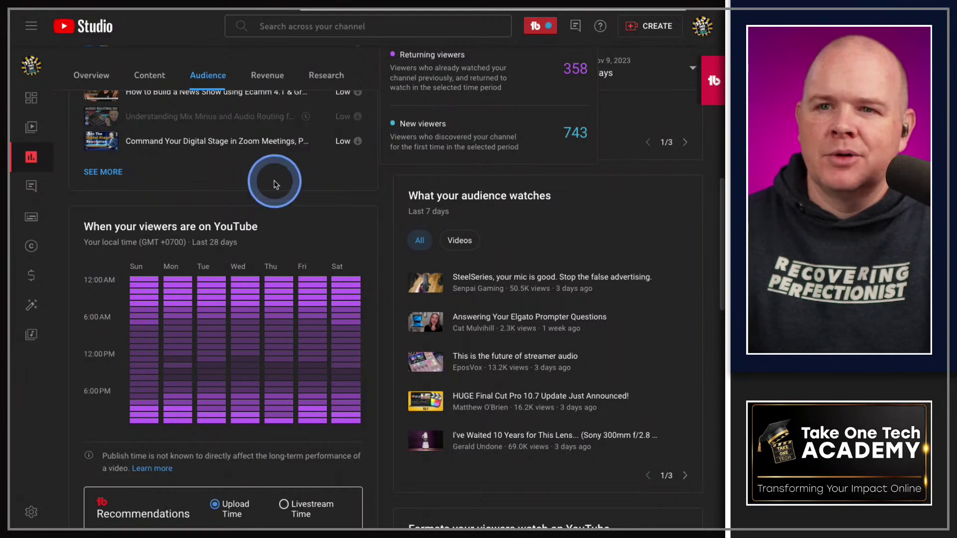
Step: Look through the channel dashboard and return to the list of the channel's videos
{"action": "left_click", "coordinate": [30, 99]}
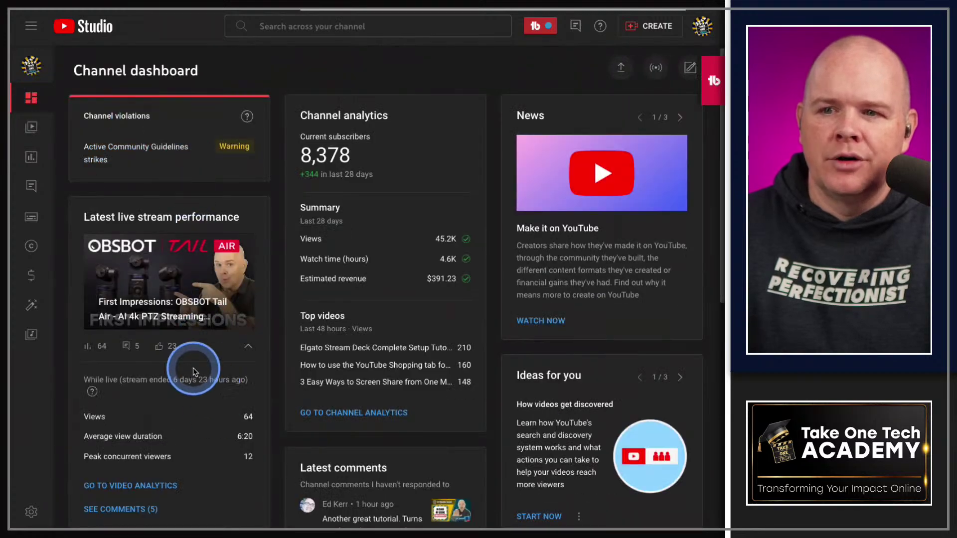
{"action": "scroll", "coordinate": [194, 319], "scroll_direction": "down", "scroll_amount": 3}
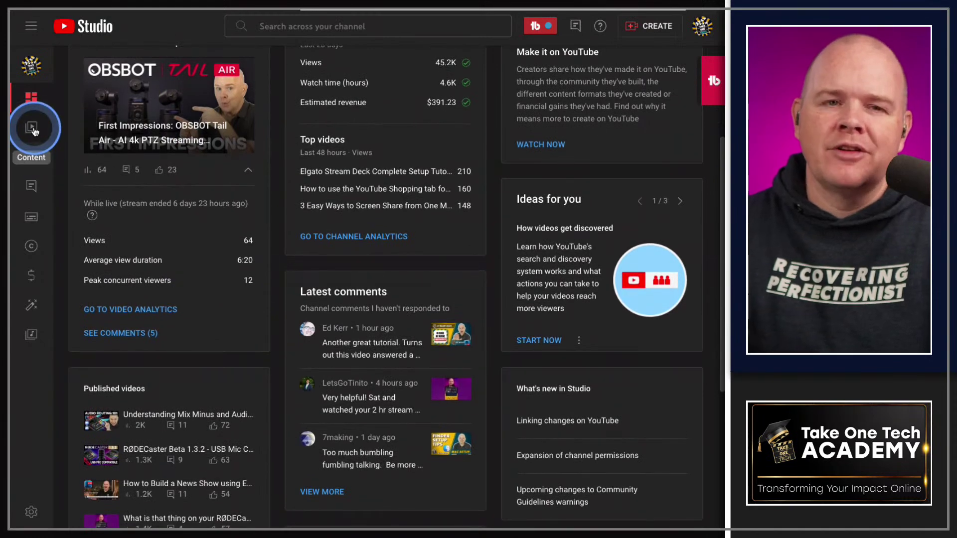
{"action": "left_click", "coordinate": [33, 129]}
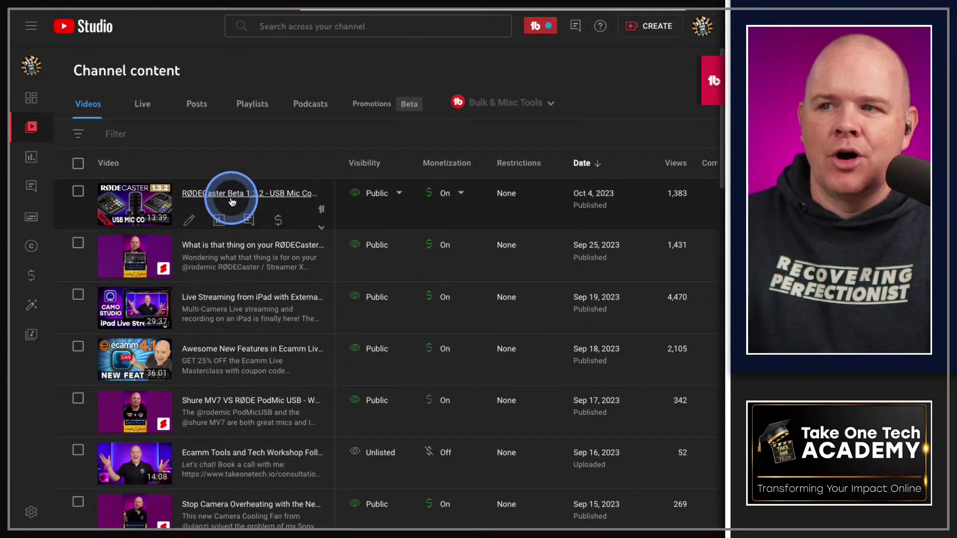
{"action": "left_click", "coordinate": [667, 200]}
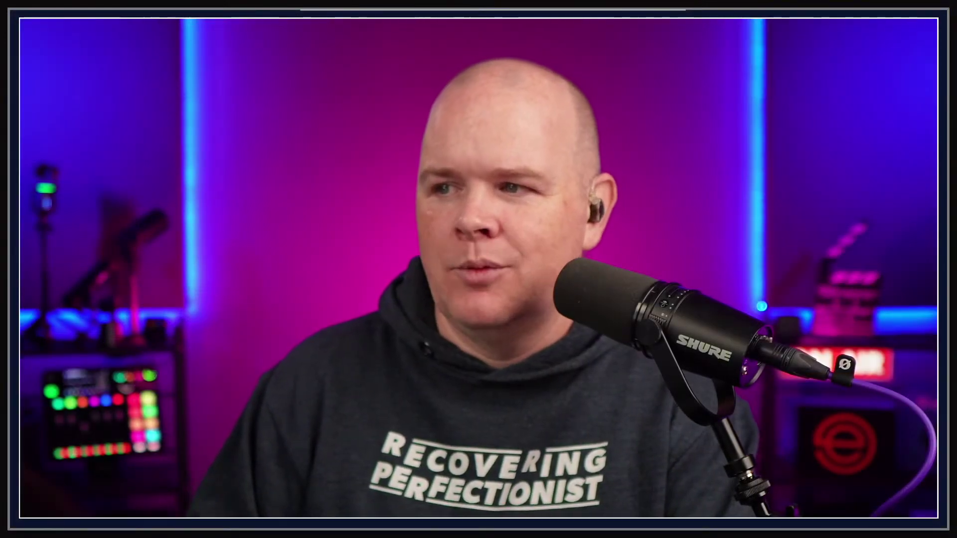
Step: Return to the plan comparison and review the Data & Research features in each plan, down to Search Insights
{"action": "left_click", "coordinate": [286, 309]}
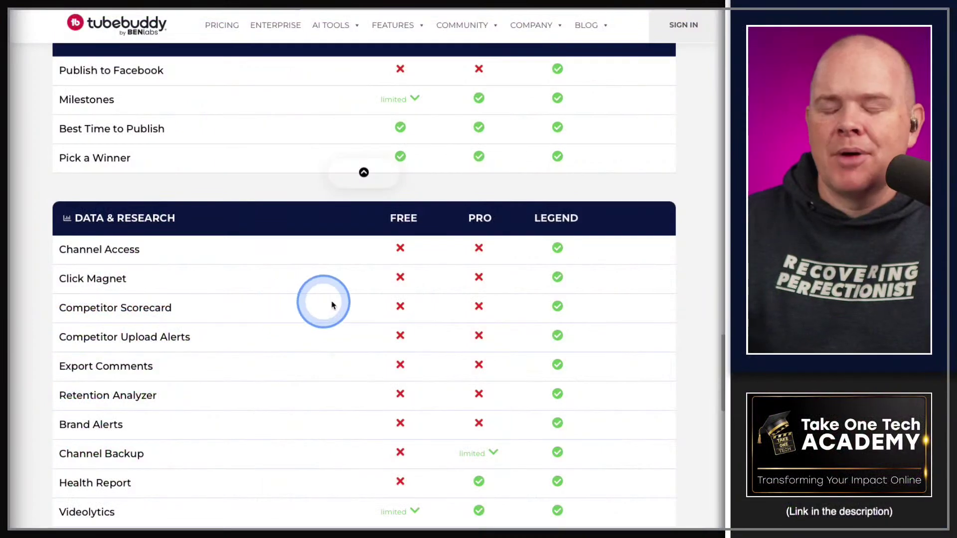
{"action": "scroll", "coordinate": [379, 309], "scroll_direction": "down", "scroll_amount": 2}
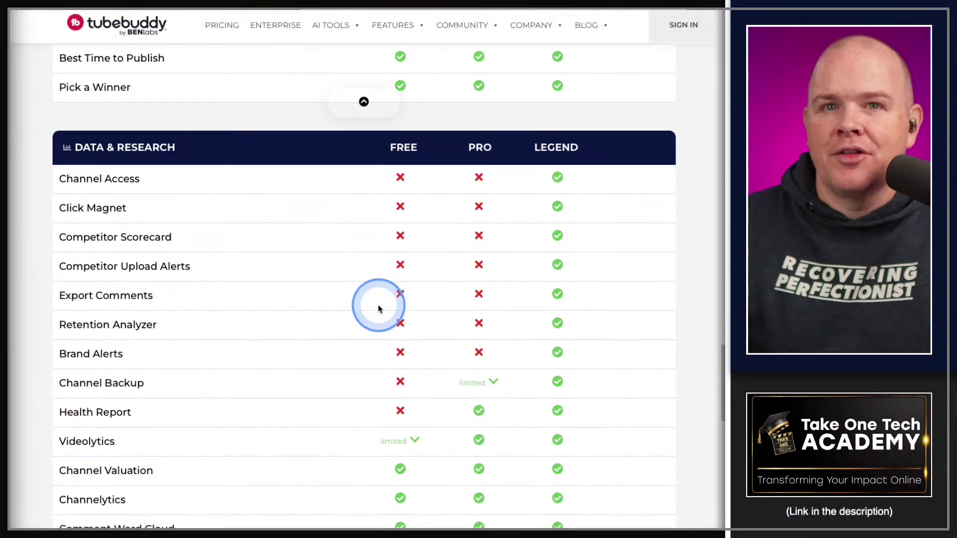
{"action": "scroll", "coordinate": [222, 271], "scroll_direction": "down", "scroll_amount": 1}
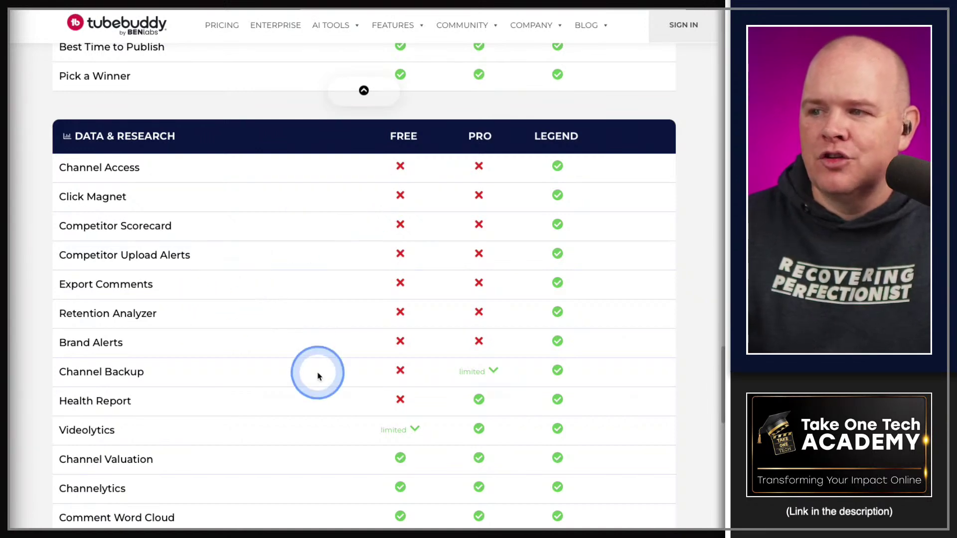
{"action": "scroll", "coordinate": [317, 375], "scroll_direction": "down", "scroll_amount": 3}
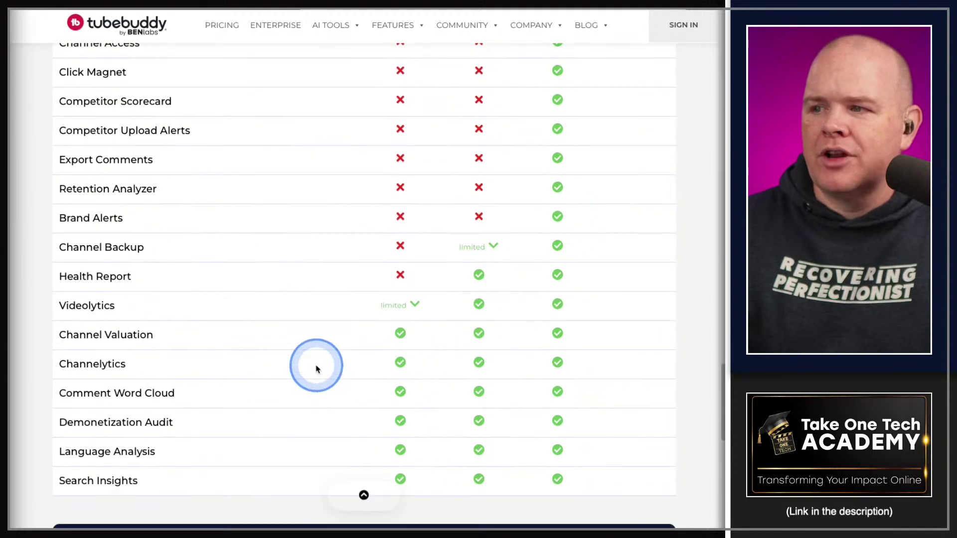
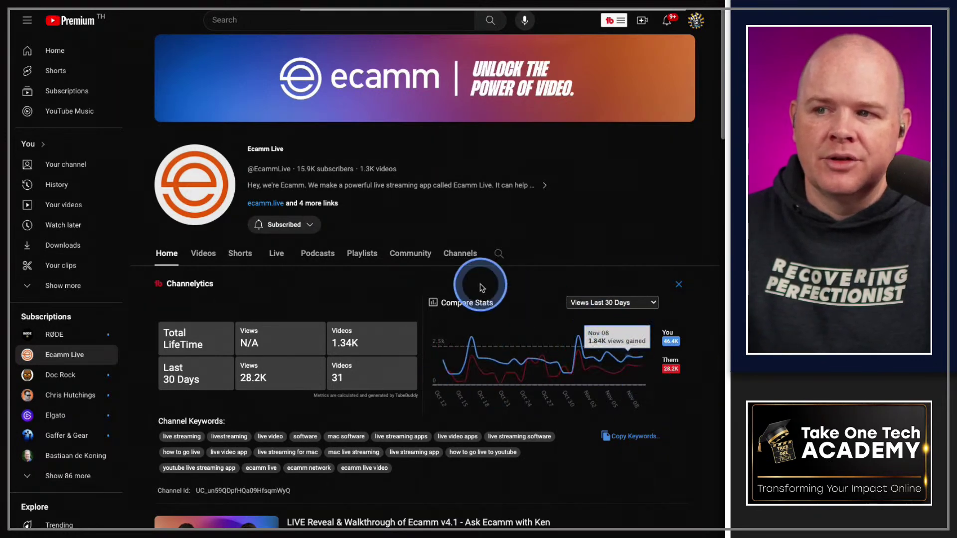
Step: On the Ecamm Live channel page, compare channel stats in Channelytics by subscribers and by videos for the last 30 days
{"action": "left_click", "coordinate": [651, 303]}
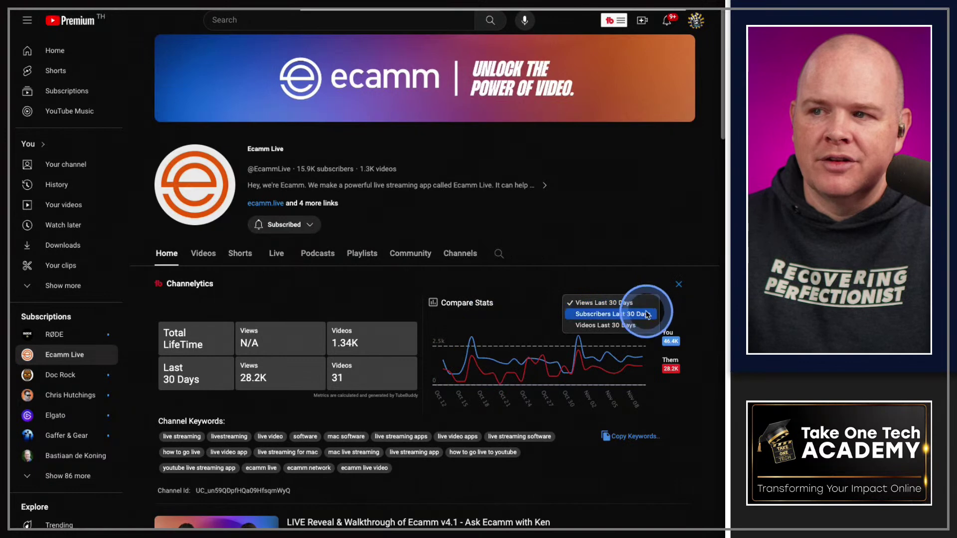
{"action": "left_click", "coordinate": [647, 314]}
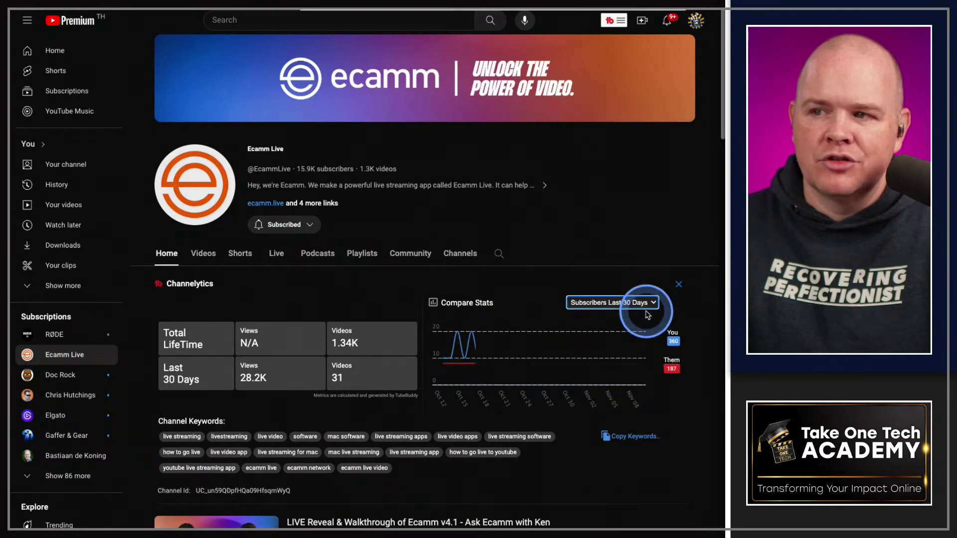
{"action": "left_click", "coordinate": [648, 303]}
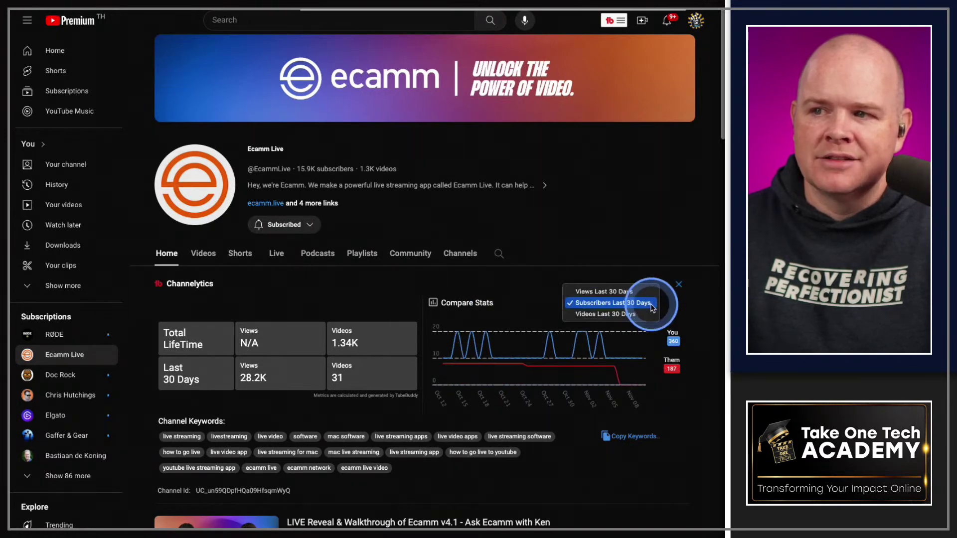
{"action": "left_click", "coordinate": [650, 315]}
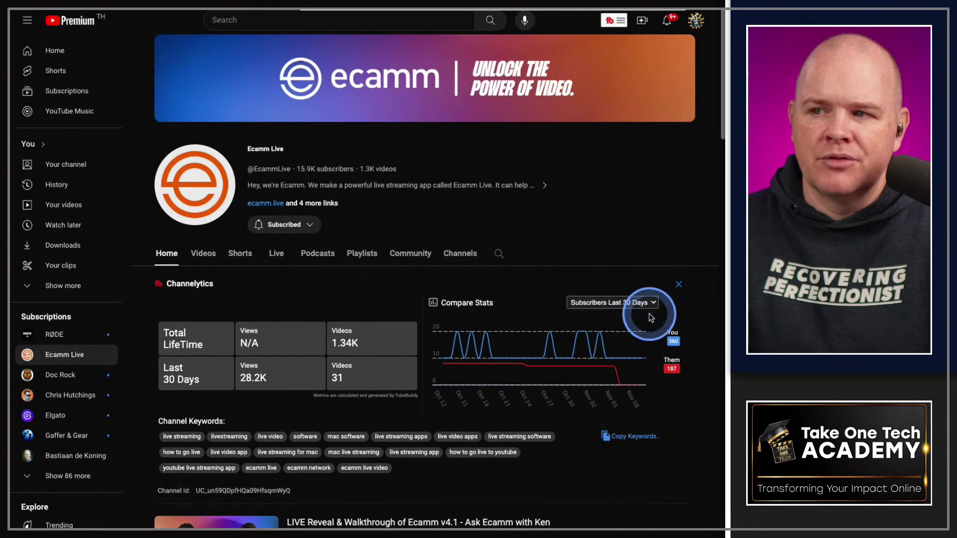
{"action": "mouse_move", "coordinate": [594, 384]}
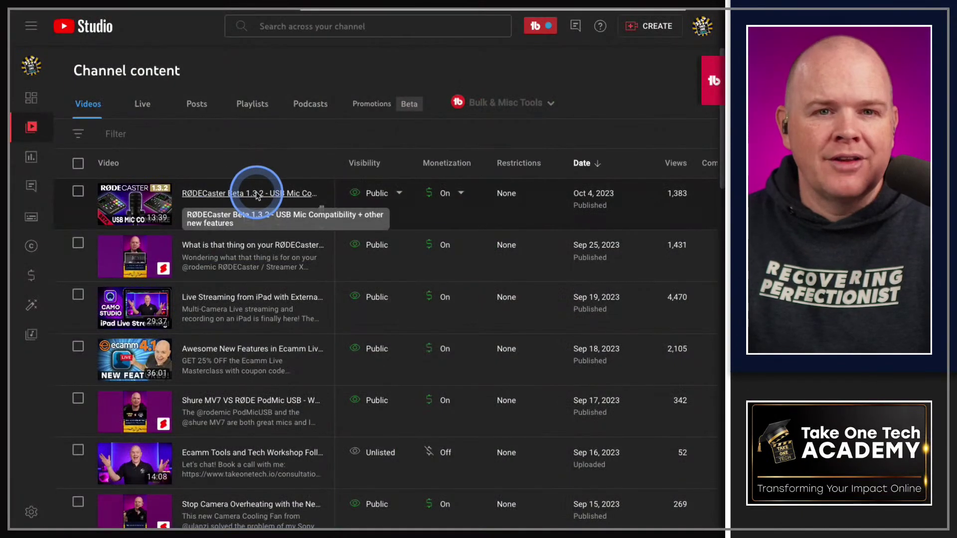
Step: Open the RØDECaster Beta 1.3.2 video's details and inspect the Upload Defaults options, collapsing them again when done
{"action": "left_click", "coordinate": [257, 194]}
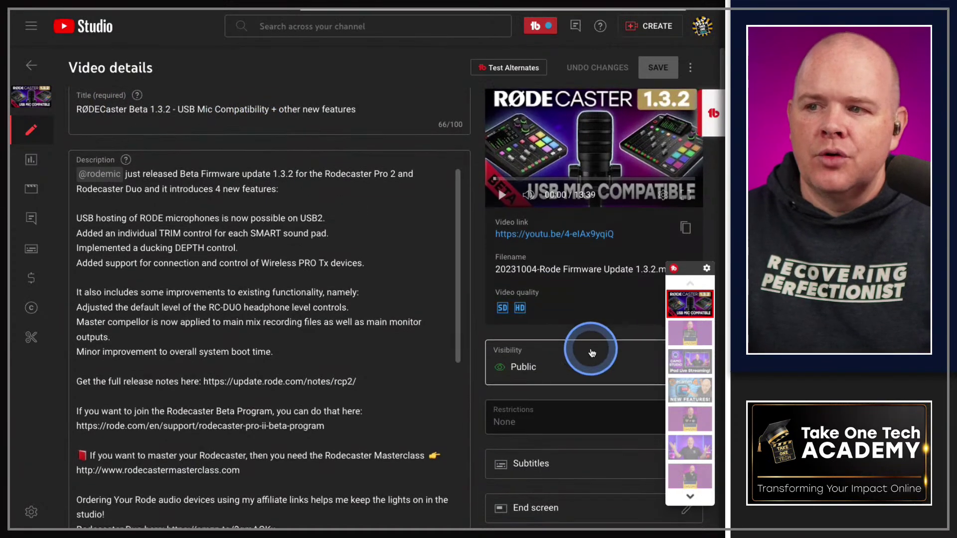
{"action": "scroll", "coordinate": [592, 353], "scroll_direction": "down", "scroll_amount": 2}
{"action": "scroll", "coordinate": [592, 353], "scroll_direction": "down", "scroll_amount": 3}
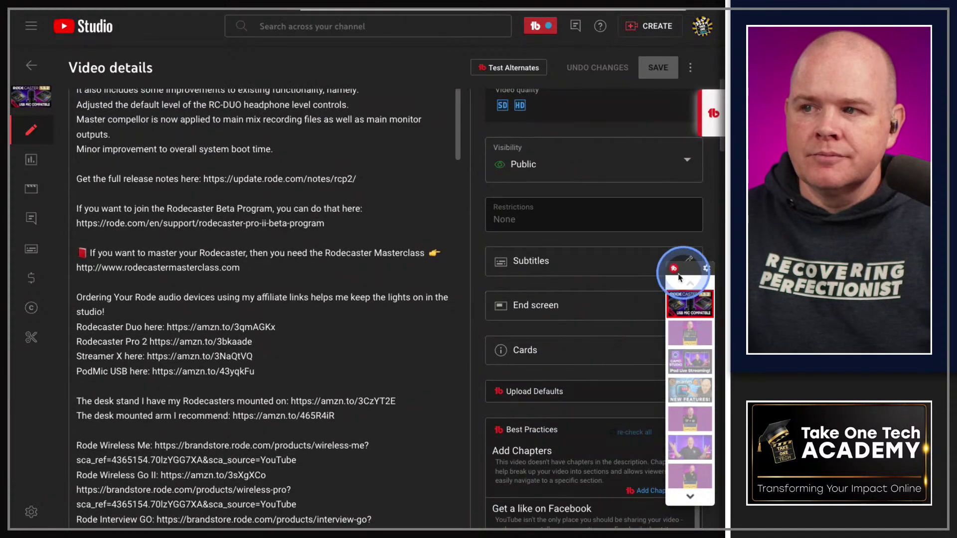
{"action": "left_click", "coordinate": [563, 394]}
{"action": "scroll", "coordinate": [561, 393], "scroll_direction": "down", "scroll_amount": 2}
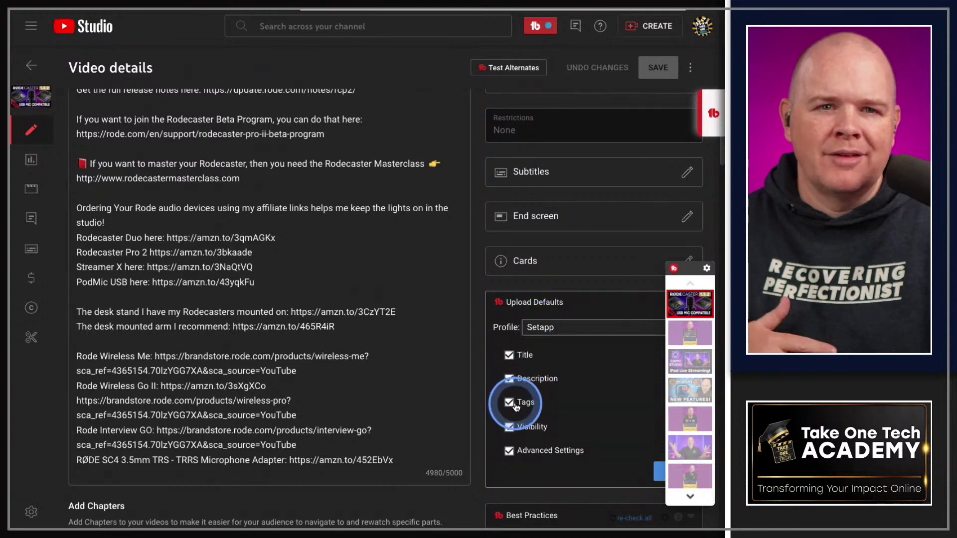
{"action": "left_click", "coordinate": [566, 303]}
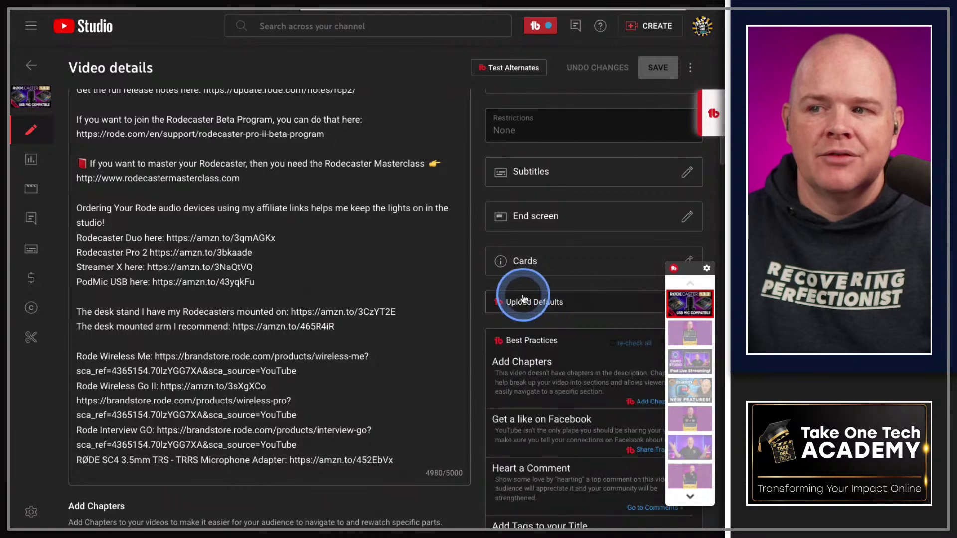
Step: Look through the outstanding Best Practices recommendations for the video, from Add Chapters down to Reply to a Comment
{"action": "scroll", "coordinate": [525, 298], "scroll_direction": "down", "scroll_amount": 1}
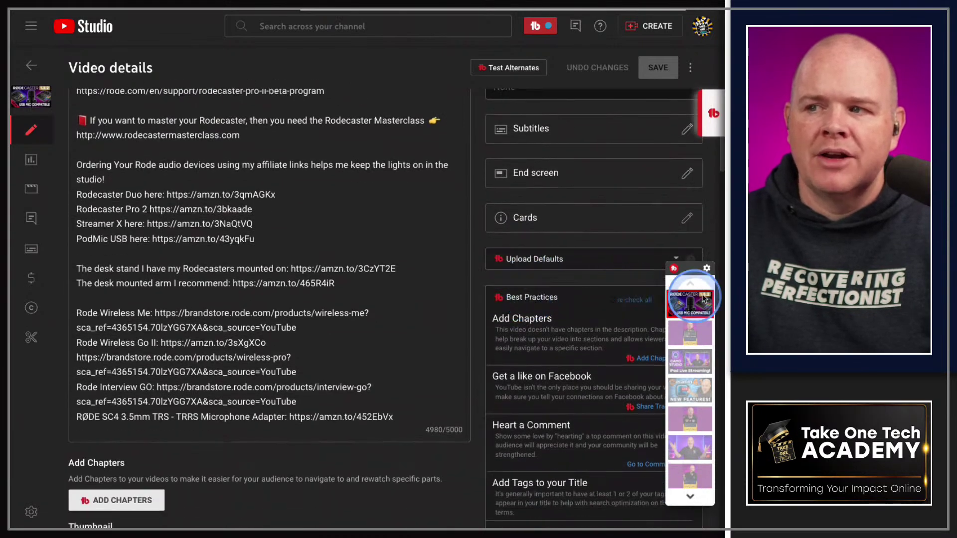
{"action": "left_click_drag", "start_coordinate": [725, 269], "coordinate": [749, 269]}
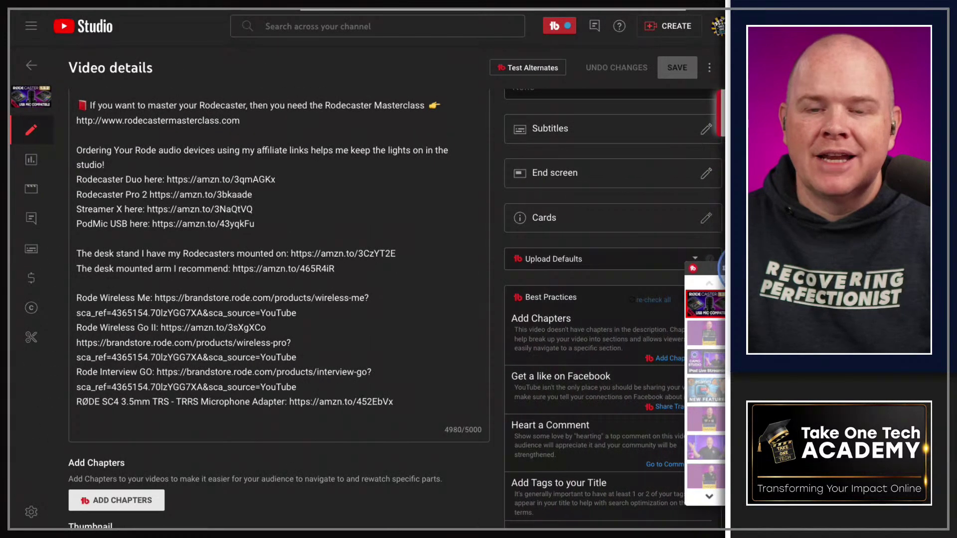
{"action": "left_click", "coordinate": [565, 332]}
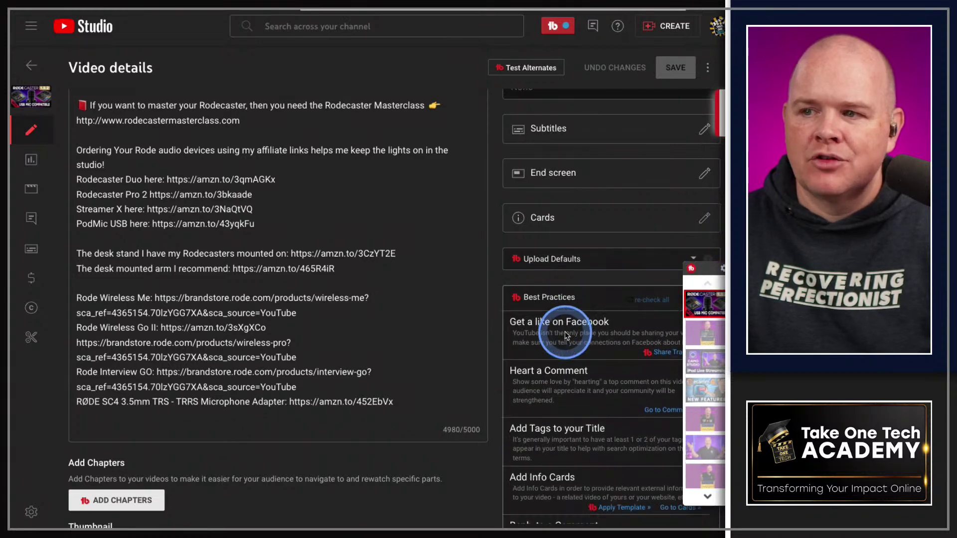
{"action": "left_click", "coordinate": [624, 348]}
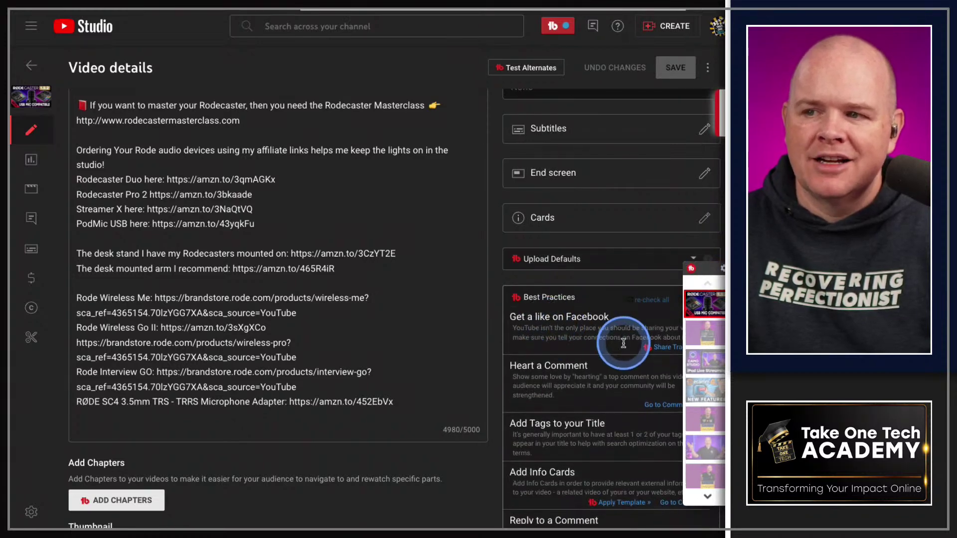
{"action": "left_click", "coordinate": [619, 347]}
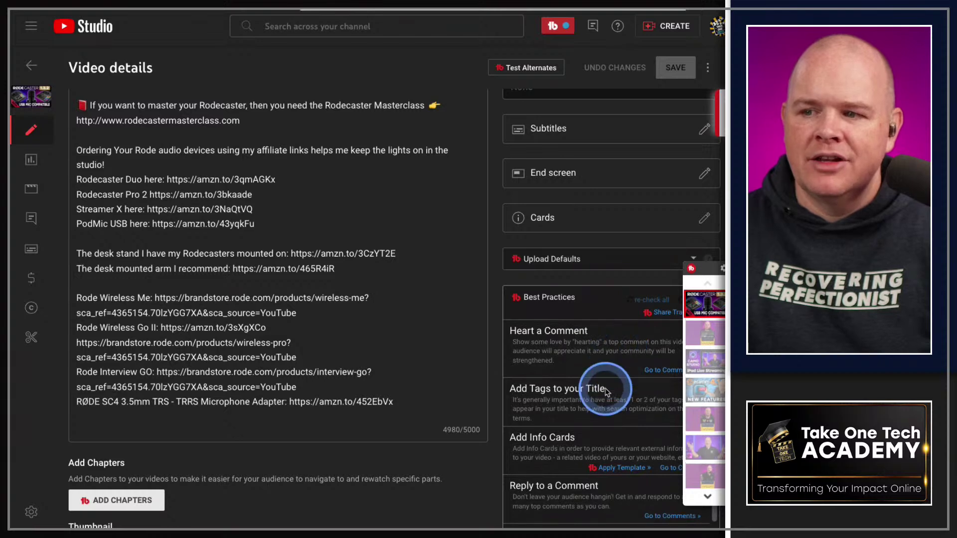
{"action": "scroll", "coordinate": [603, 394], "scroll_direction": "down", "scroll_amount": 4}
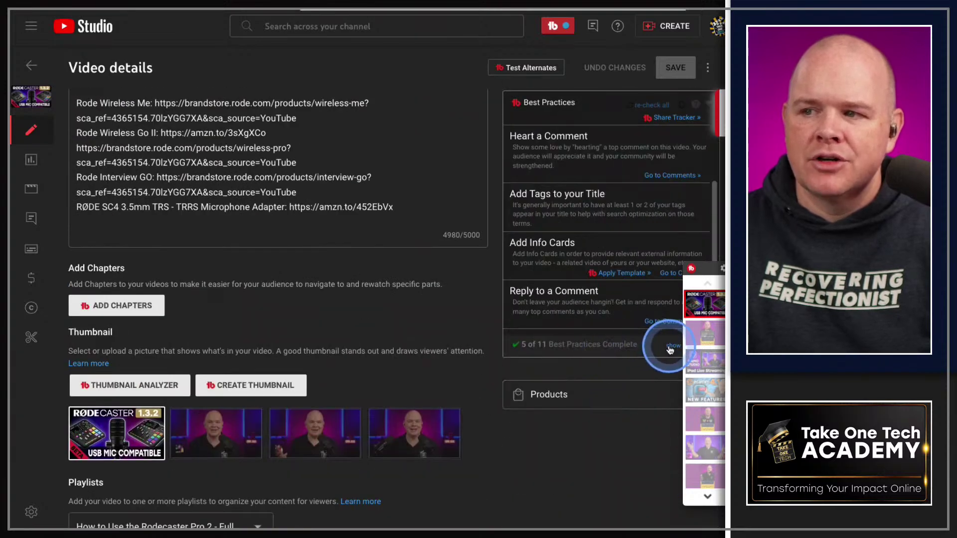
Step: Show the completed Best Practices too and review the list from Add Captions down to Heart a Comment
{"action": "left_click", "coordinate": [673, 346]}
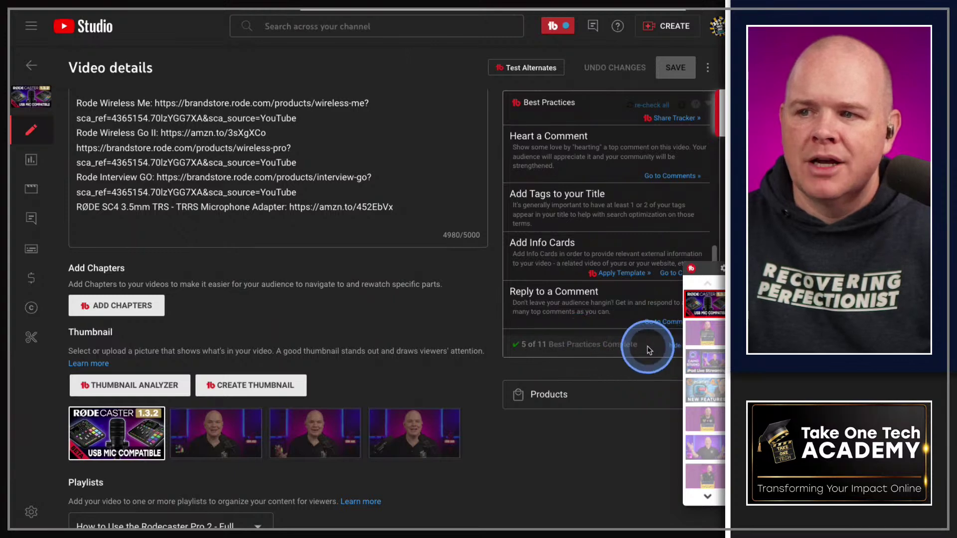
{"action": "scroll", "coordinate": [649, 351], "scroll_direction": "up", "scroll_amount": 1}
{"action": "scroll", "coordinate": [662, 279], "scroll_direction": "up", "scroll_amount": 2}
{"action": "scroll", "coordinate": [662, 279], "scroll_direction": "up", "scroll_amount": 3}
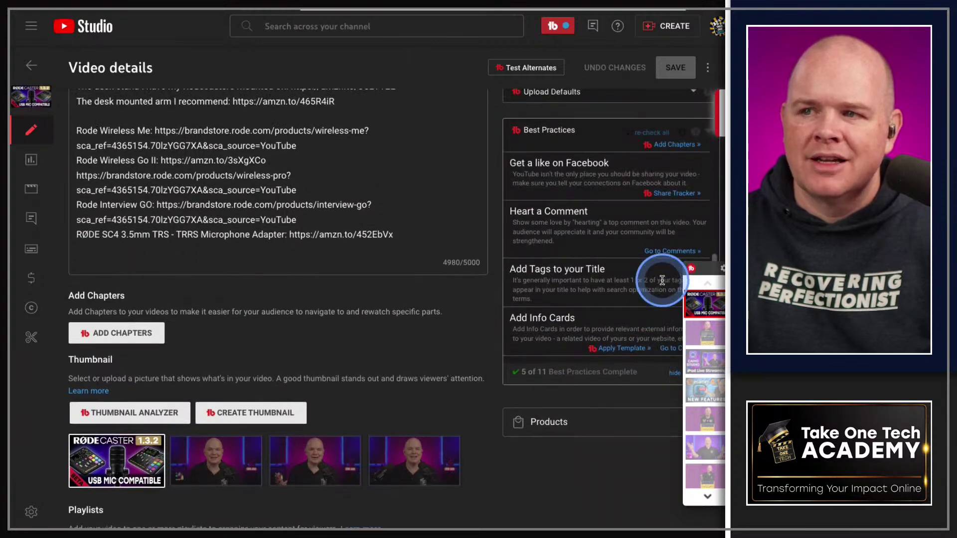
{"action": "scroll", "coordinate": [648, 269], "scroll_direction": "up", "scroll_amount": 5}
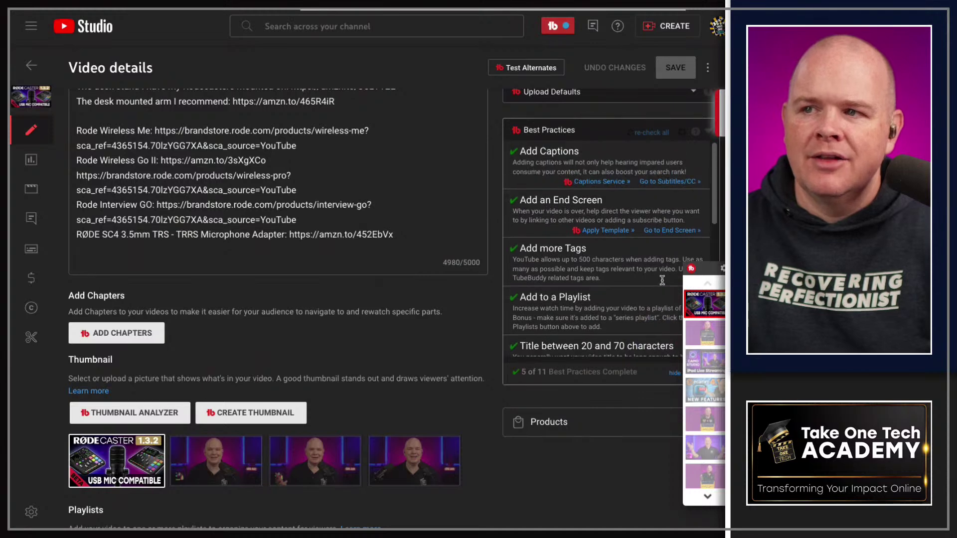
{"action": "scroll", "coordinate": [613, 252], "scroll_direction": "down", "scroll_amount": 2}
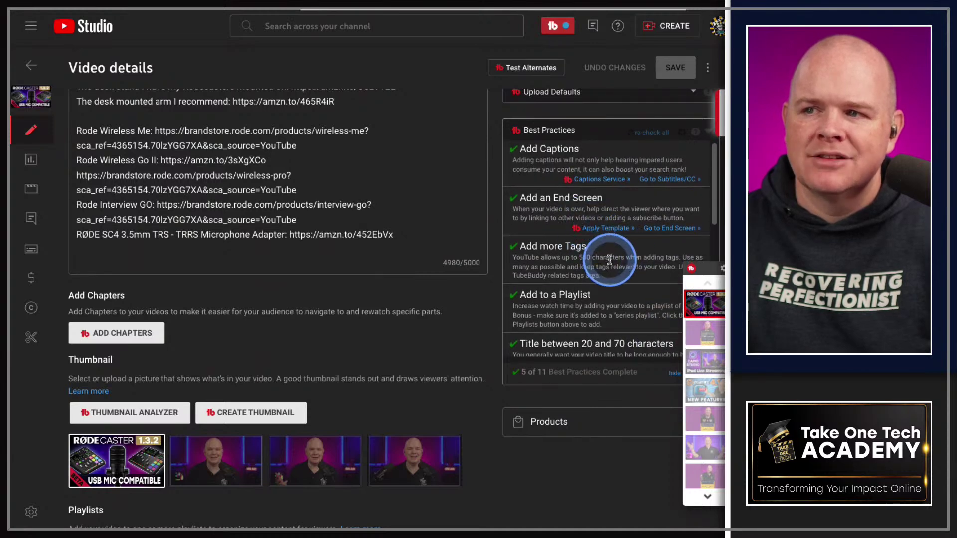
{"action": "scroll", "coordinate": [610, 259], "scroll_direction": "down", "scroll_amount": 4}
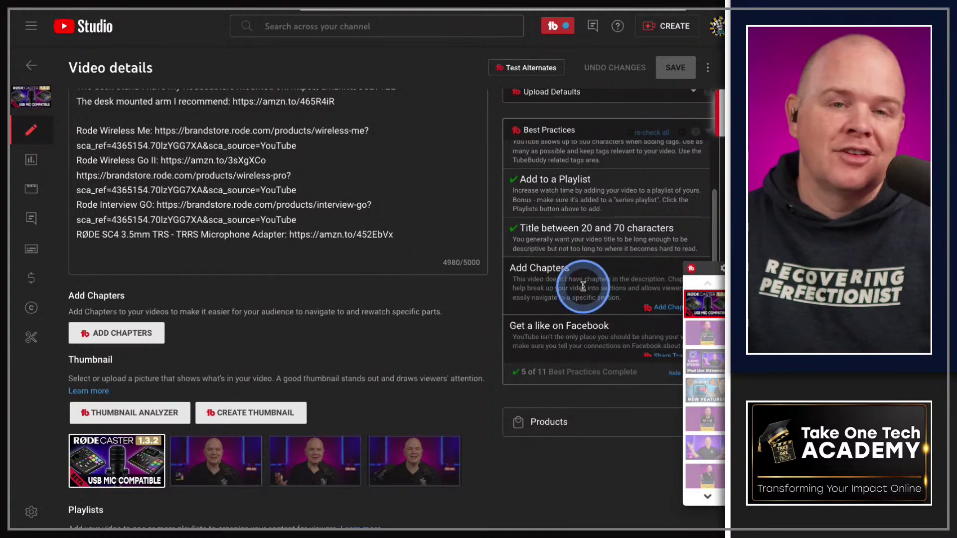
{"action": "scroll", "coordinate": [583, 287], "scroll_direction": "down", "scroll_amount": 1}
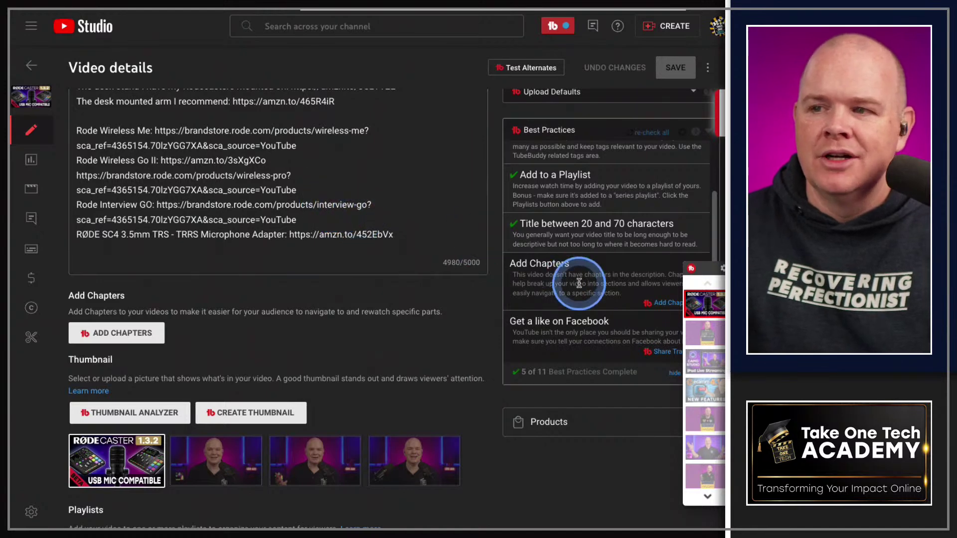
{"action": "scroll", "coordinate": [586, 309], "scroll_direction": "down", "scroll_amount": 2}
{"action": "scroll", "coordinate": [587, 309], "scroll_direction": "down", "scroll_amount": 3}
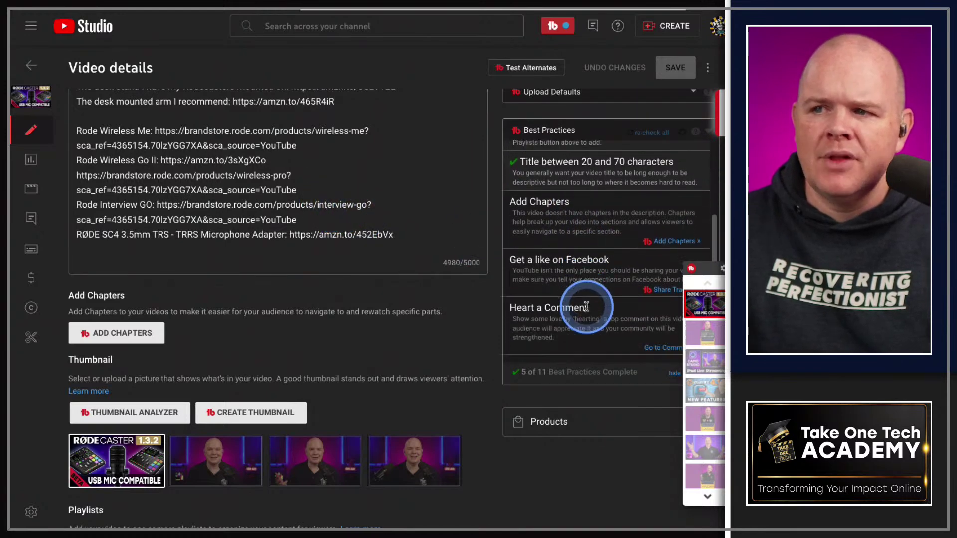
{"action": "left_click", "coordinate": [671, 238]}
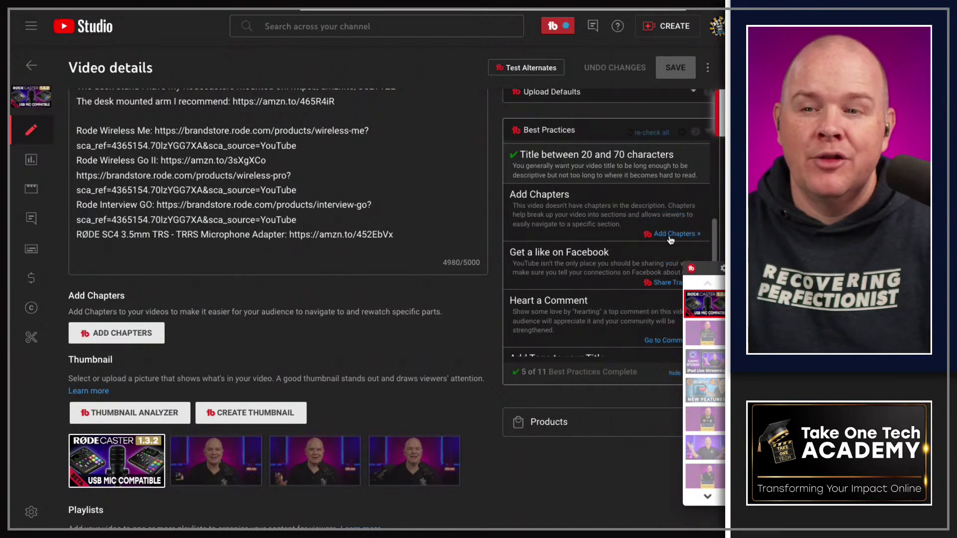
Step: Write sample chapter lines "0.00 Intro" and "0.30 Section 1" below the RØDE SC4 adapter link in the description, deleting them again
{"action": "left_click", "coordinate": [177, 257]}
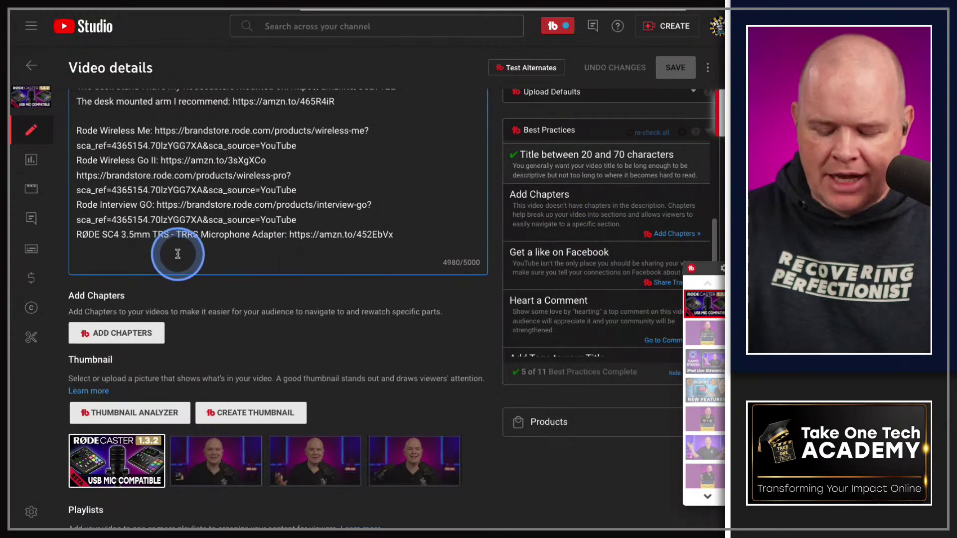
{"action": "type", "text": "0.00"}
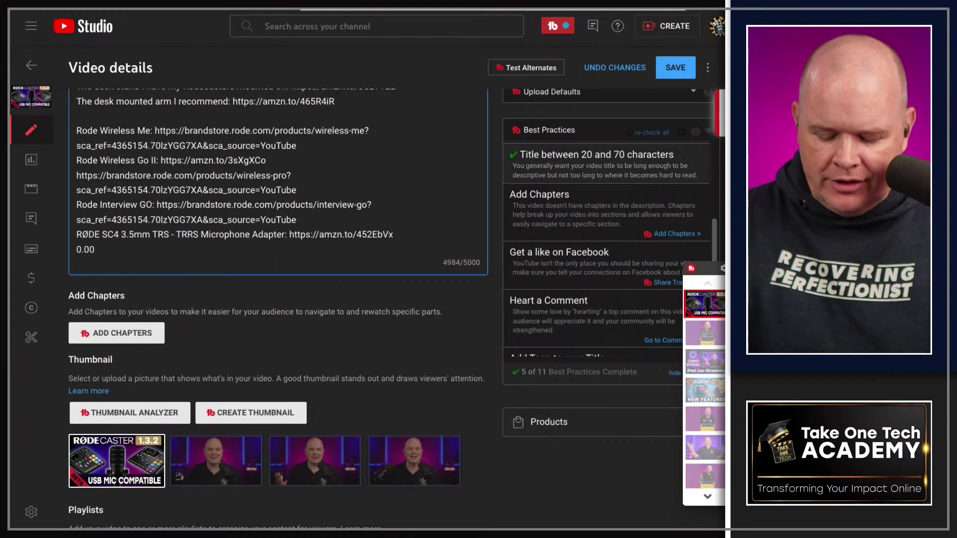
{"action": "type", "text": ":"}
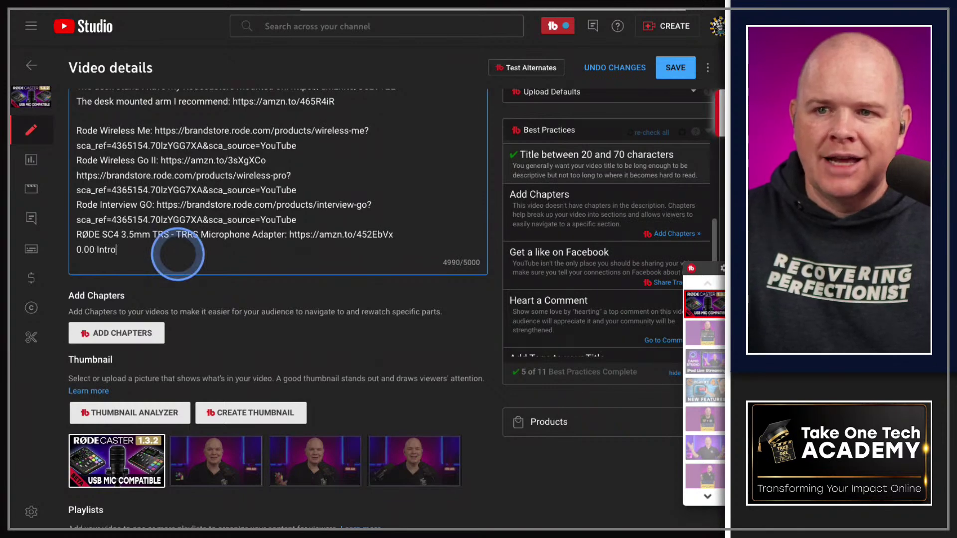
{"action": "type", "text": "Intro"}
{"action": "key", "text": "Return"}
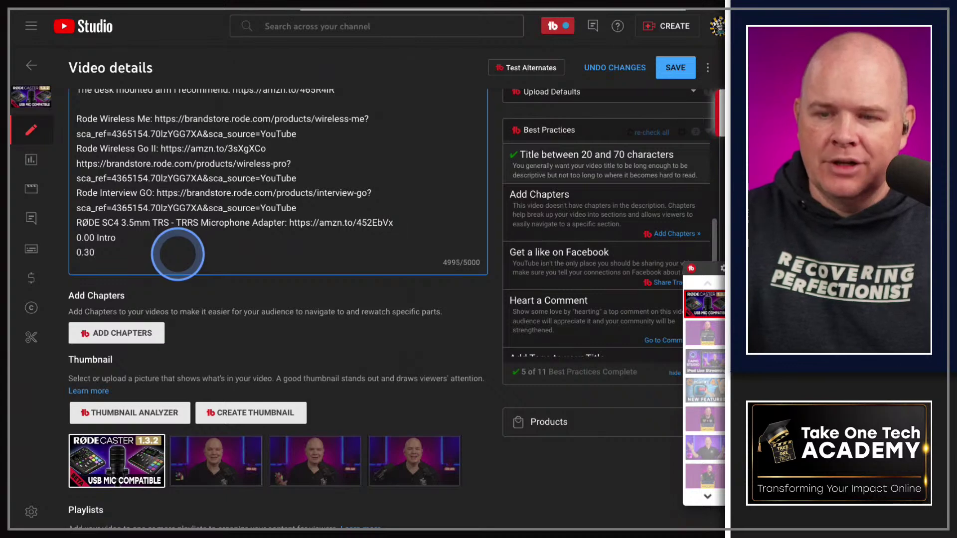
{"action": "type", "text": "0.30 Section"}
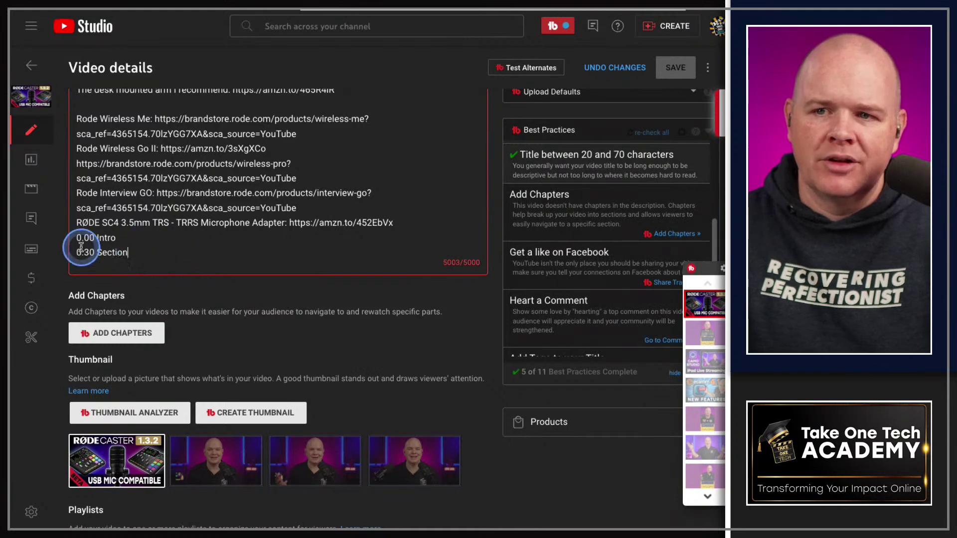
{"action": "type", "text": " 1"}
{"action": "left_click", "coordinate": [78, 238], "text": "shift"}
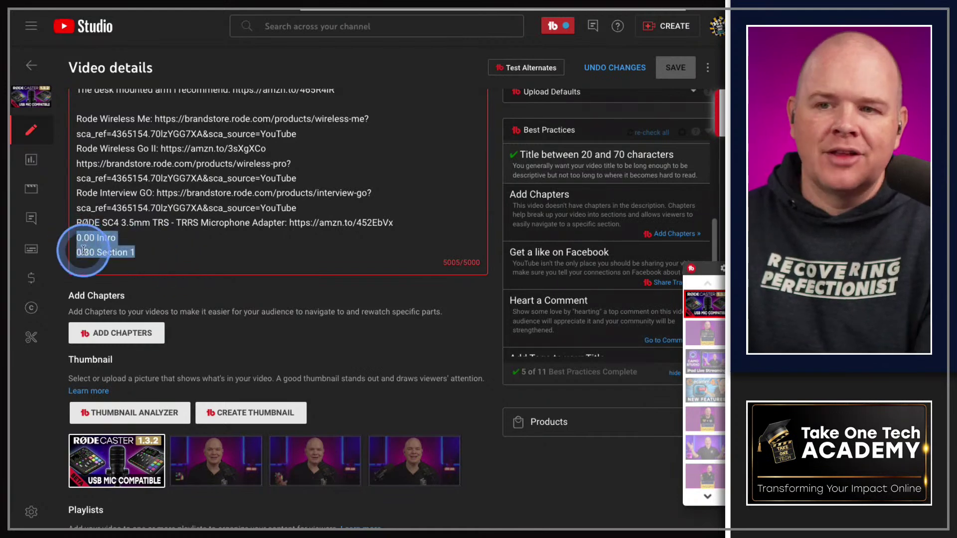
{"action": "key", "text": "BackSpace"}
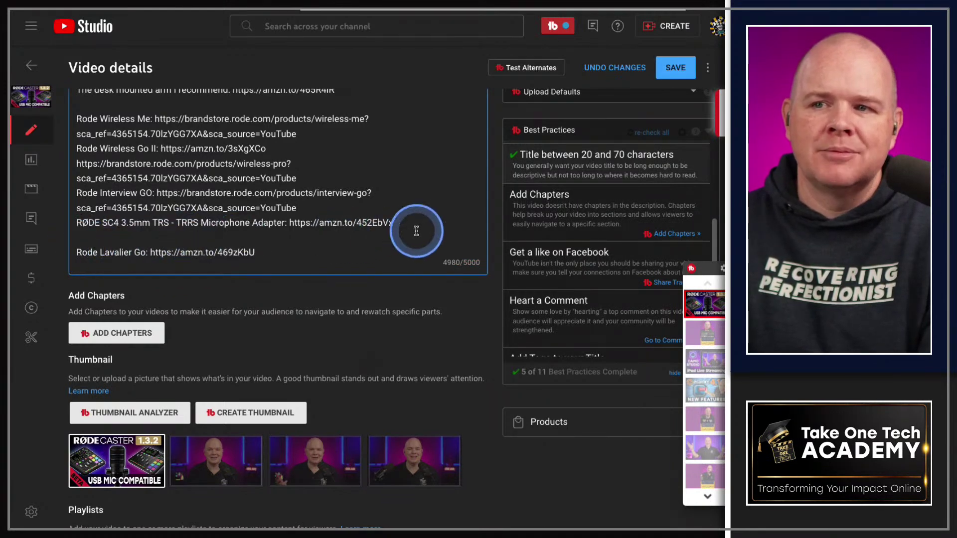
{"action": "key", "text": "BackSpace"}
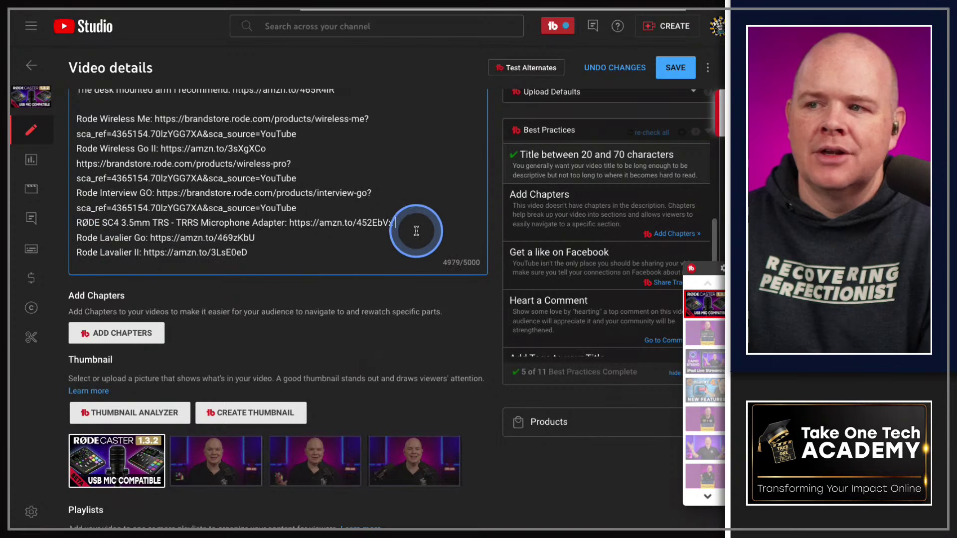
Step: Open the Chapter Editor from the Add Chapters recommendation, try video playback and the Introduction title field, and close it without adding chapters
{"action": "left_click", "coordinate": [675, 235]}
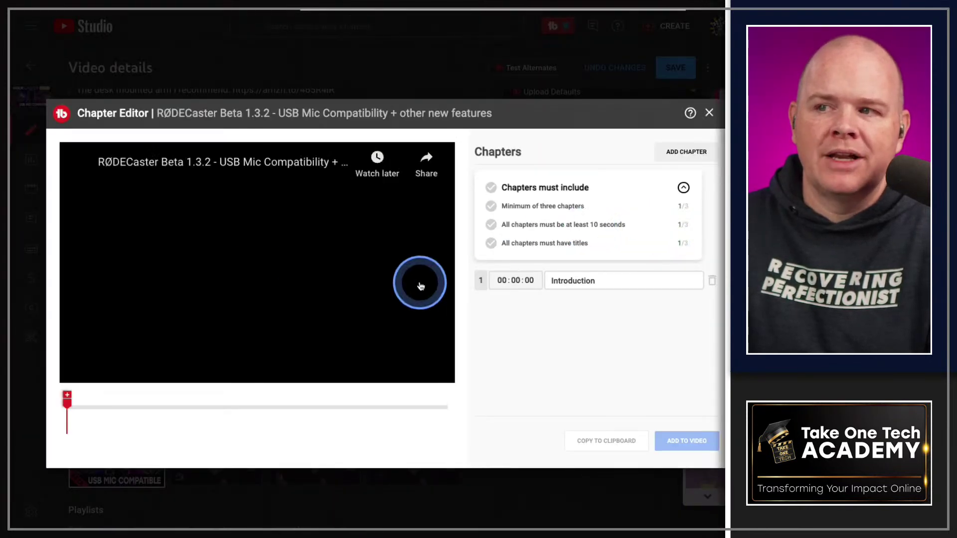
{"action": "left_click", "coordinate": [301, 241]}
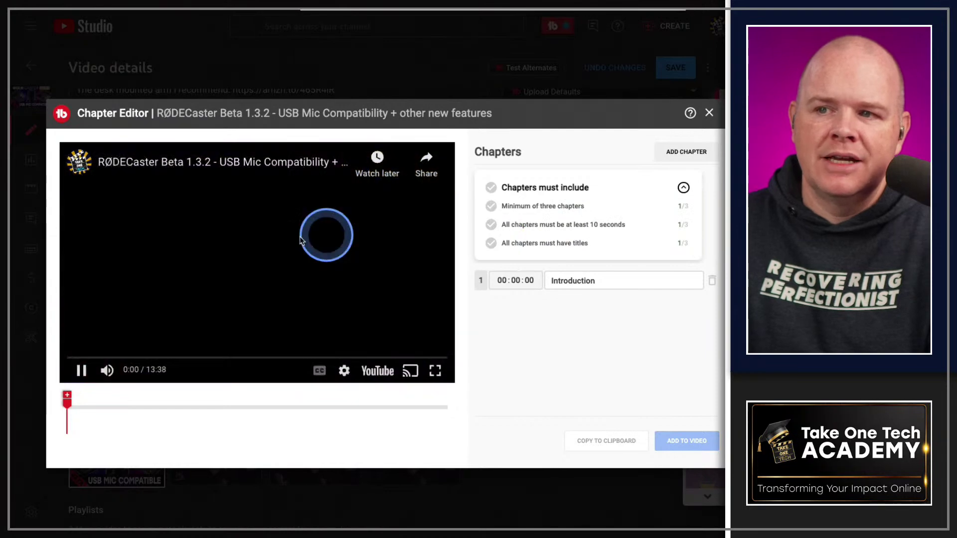
{"action": "left_click", "coordinate": [81, 372]}
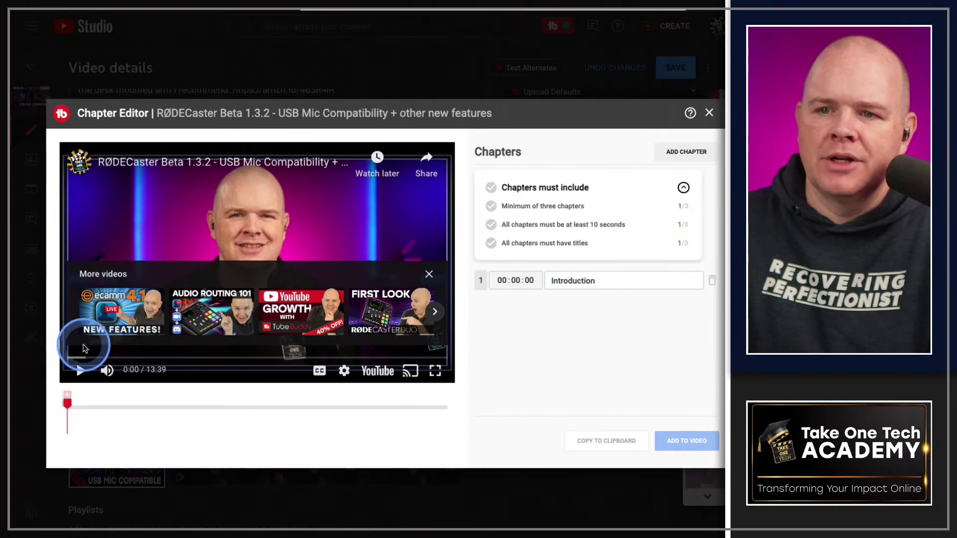
{"action": "left_click", "coordinate": [81, 370]}
{"action": "left_click", "coordinate": [82, 370]}
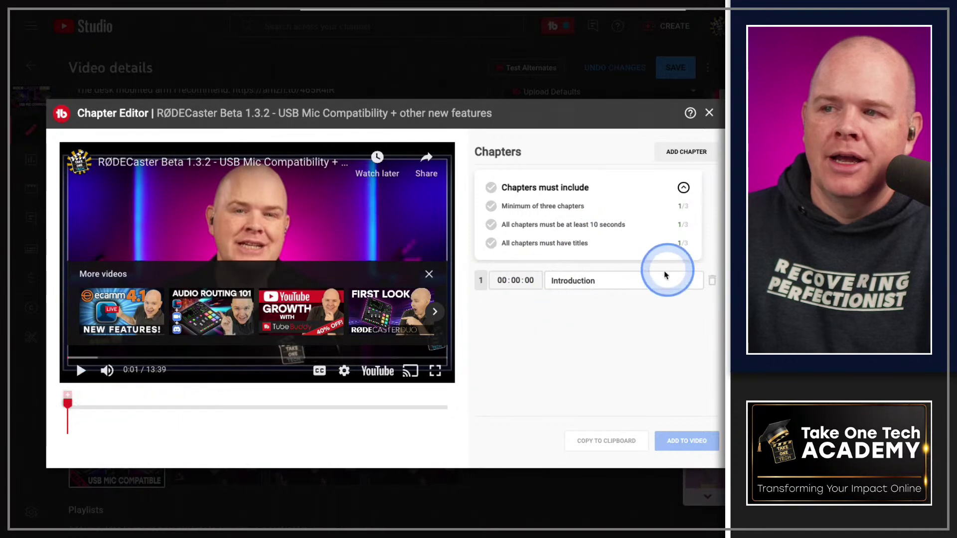
{"action": "double_click", "coordinate": [586, 281]}
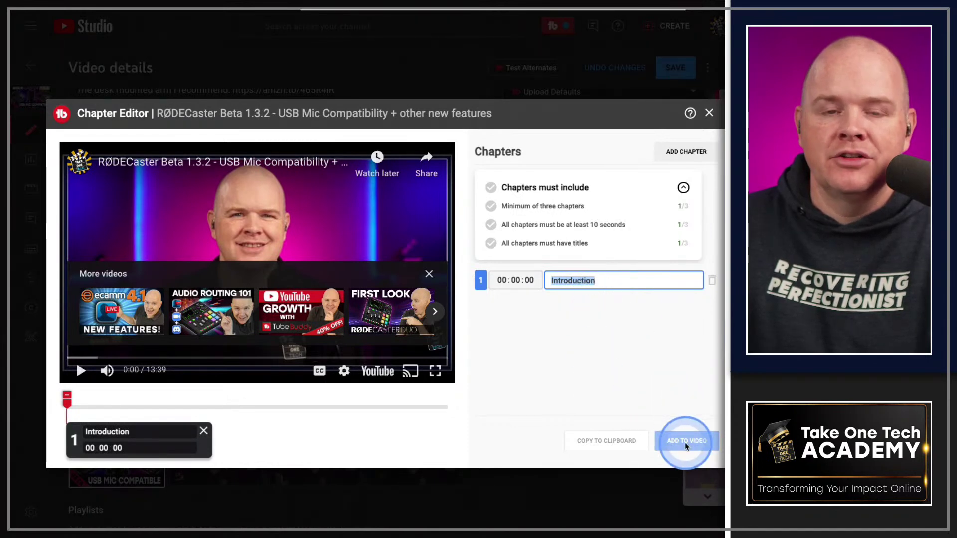
{"action": "left_click", "coordinate": [710, 112]}
{"action": "left_click", "coordinate": [625, 188]}
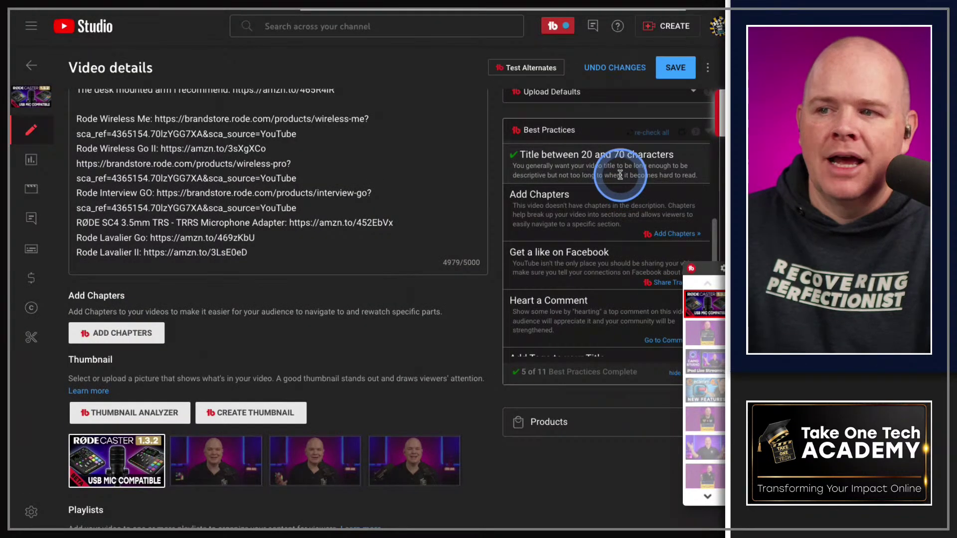
Step: Review the remaining Best Practices and the video's playlist, audience, paid promotion and automatic chapters settings
{"action": "scroll", "coordinate": [617, 259], "scroll_direction": "down", "scroll_amount": 1}
{"action": "scroll", "coordinate": [617, 260], "scroll_direction": "down", "scroll_amount": 1}
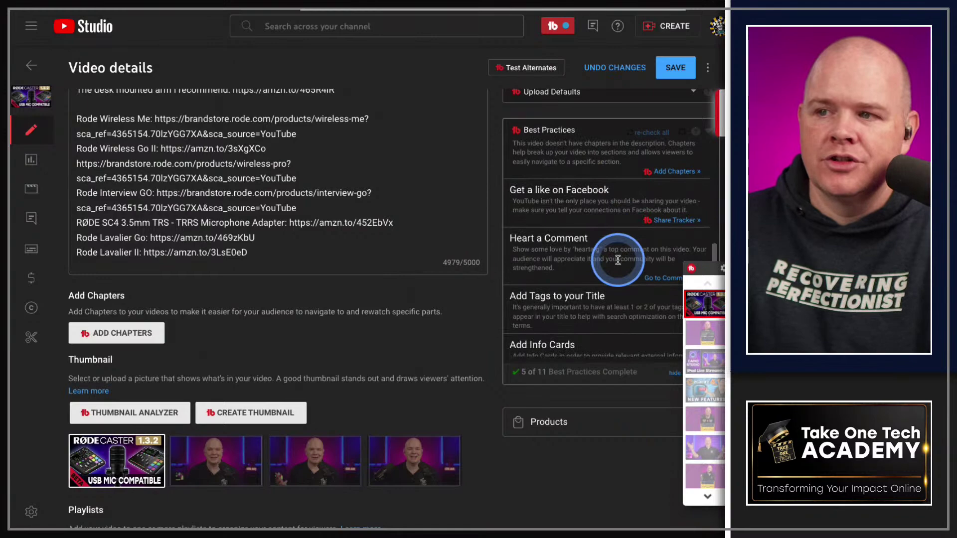
{"action": "scroll", "coordinate": [594, 266], "scroll_direction": "down", "scroll_amount": 1}
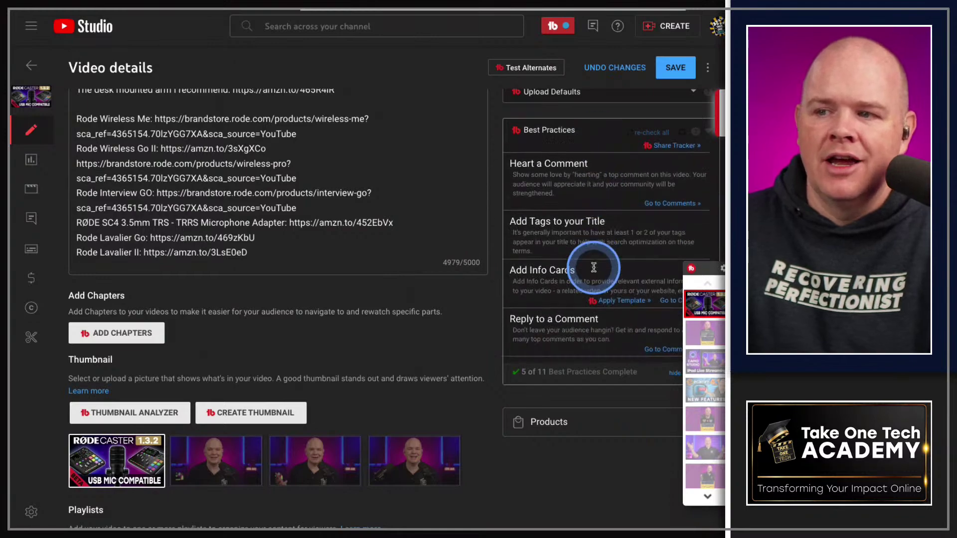
{"action": "scroll", "coordinate": [595, 271], "scroll_direction": "down", "scroll_amount": 4}
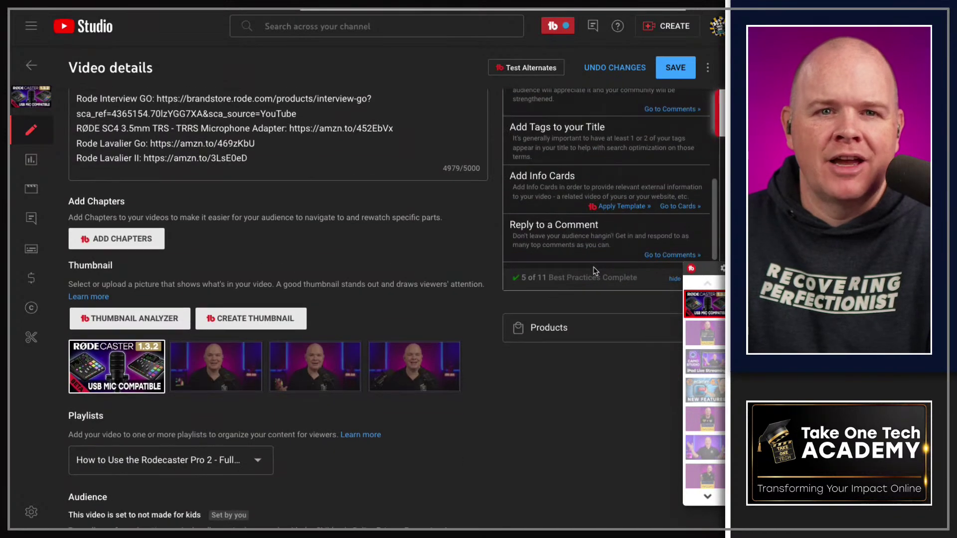
{"action": "scroll", "coordinate": [595, 271], "scroll_direction": "down", "scroll_amount": 3}
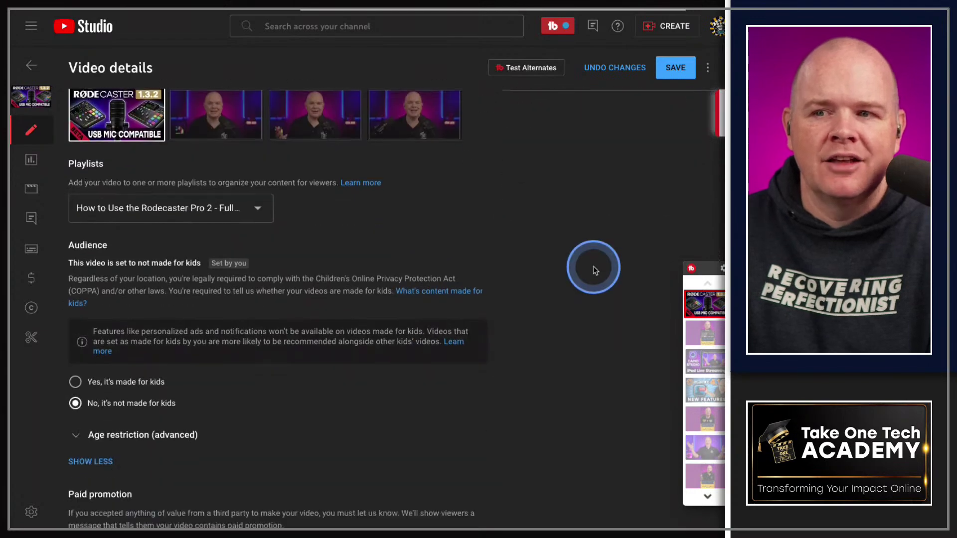
{"action": "scroll", "coordinate": [595, 270], "scroll_direction": "down", "scroll_amount": 3}
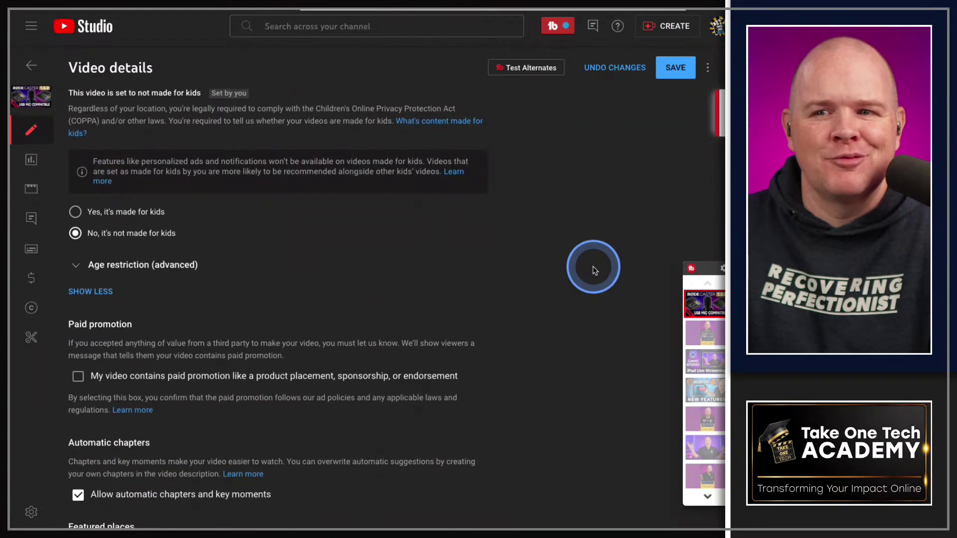
{"action": "scroll", "coordinate": [595, 271], "scroll_direction": "down", "scroll_amount": 1}
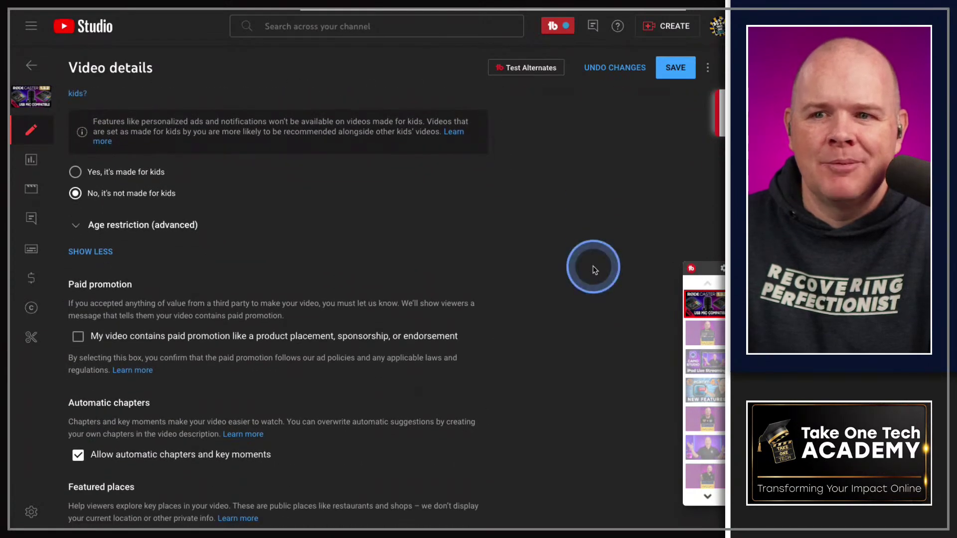
{"action": "scroll", "coordinate": [298, 256], "scroll_direction": "up", "scroll_amount": 3}
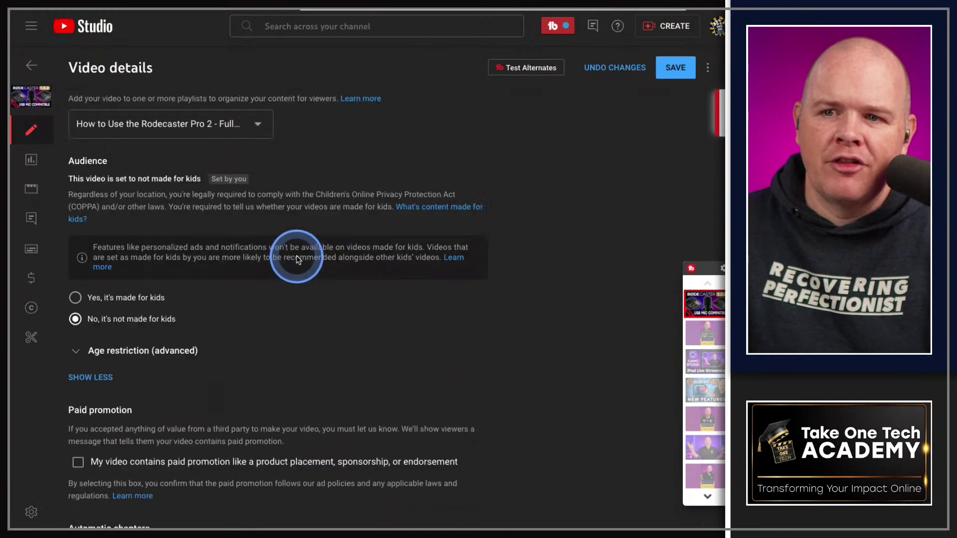
Step: Review the video details from the thumbnail options down to the existing tags, TubeBuddy's Tag Tools and the Recommended Tags list
{"action": "scroll", "coordinate": [297, 256], "scroll_direction": "up", "scroll_amount": 3}
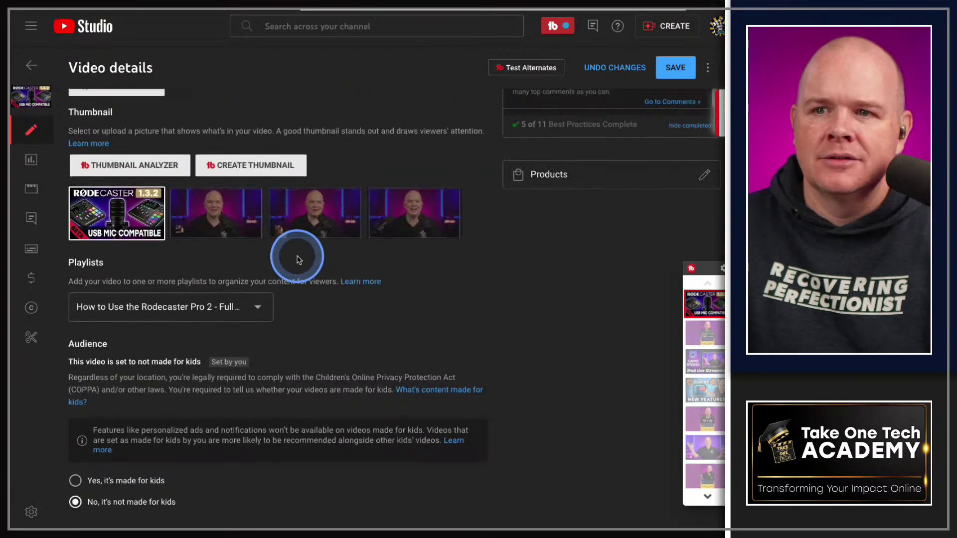
{"action": "scroll", "coordinate": [392, 311], "scroll_direction": "down", "scroll_amount": 5}
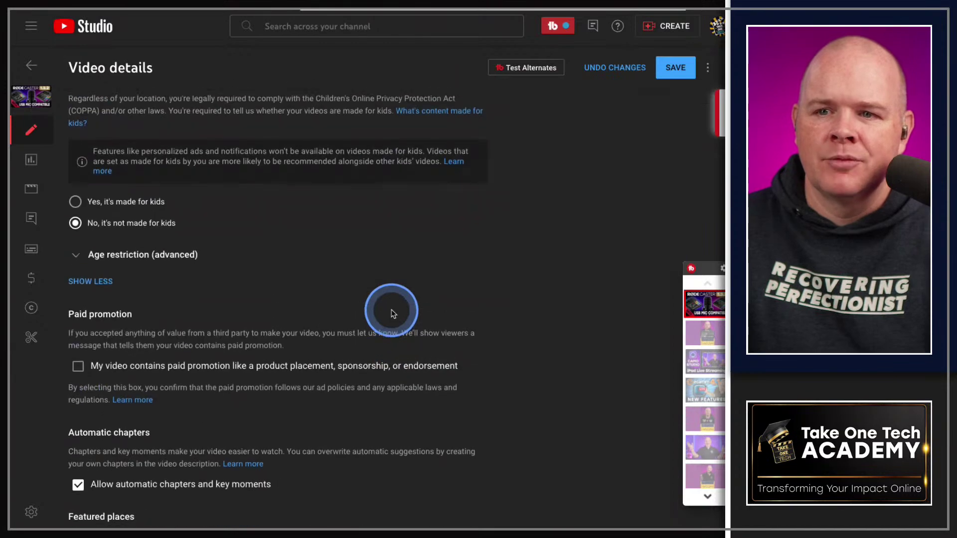
{"action": "scroll", "coordinate": [392, 312], "scroll_direction": "down", "scroll_amount": 10}
{"action": "scroll", "coordinate": [344, 205], "scroll_direction": "up", "scroll_amount": 5}
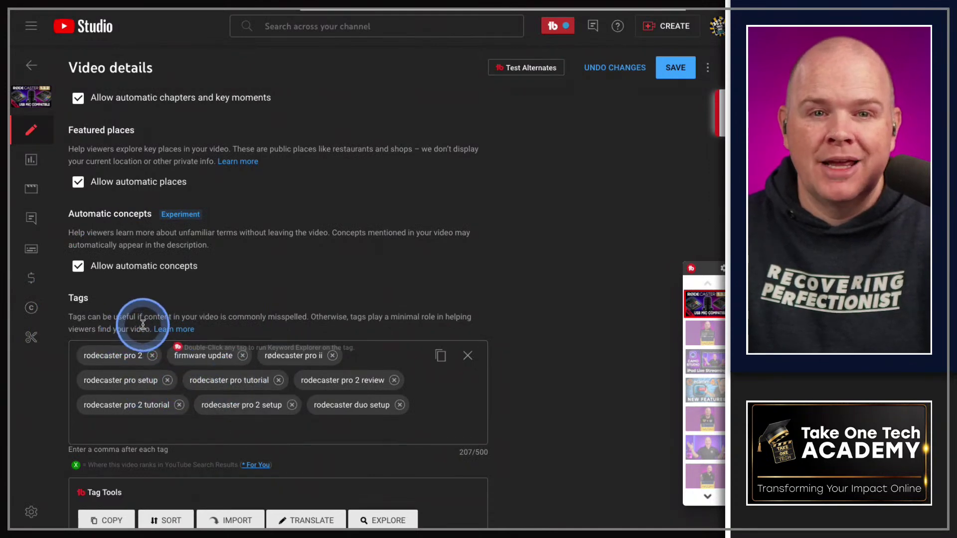
{"action": "scroll", "coordinate": [578, 381], "scroll_direction": "down", "scroll_amount": 1}
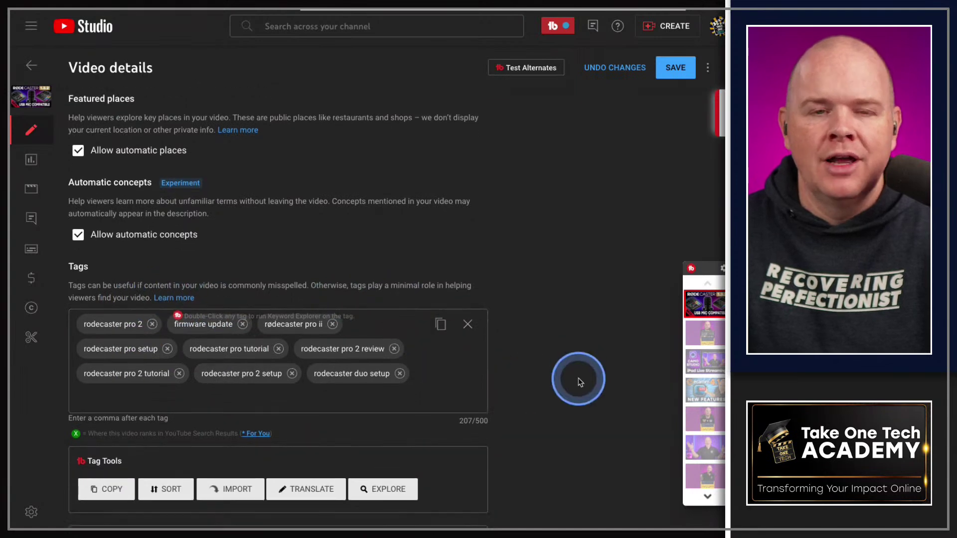
{"action": "scroll", "coordinate": [578, 381], "scroll_direction": "down", "scroll_amount": 2}
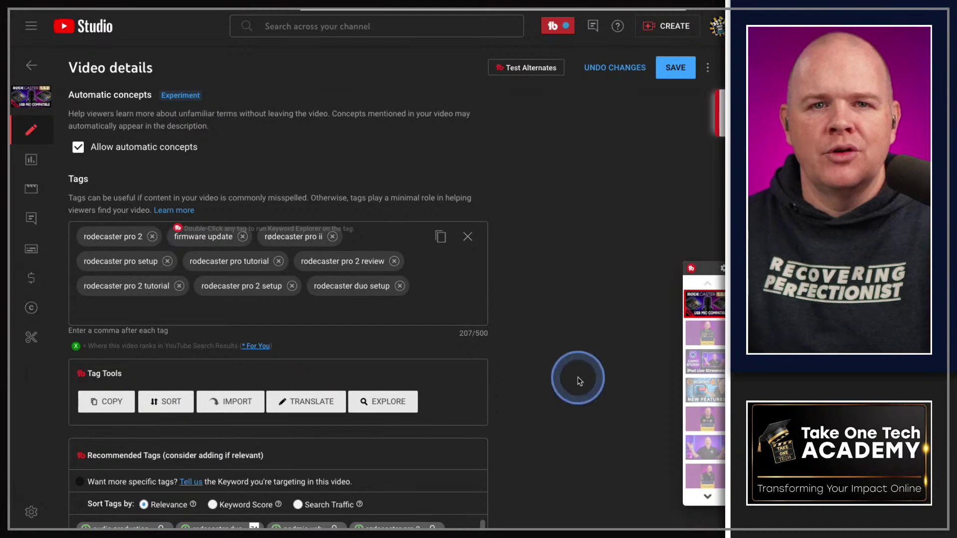
{"action": "scroll", "coordinate": [515, 309], "scroll_direction": "down", "scroll_amount": 1}
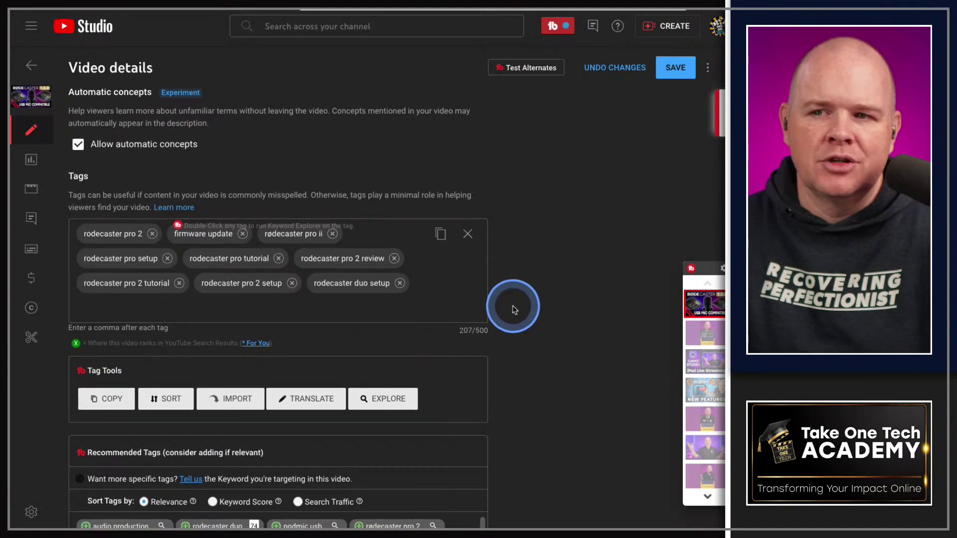
{"action": "scroll", "coordinate": [514, 309], "scroll_direction": "down", "scroll_amount": 2}
{"action": "scroll", "coordinate": [554, 333], "scroll_direction": "down", "scroll_amount": 3}
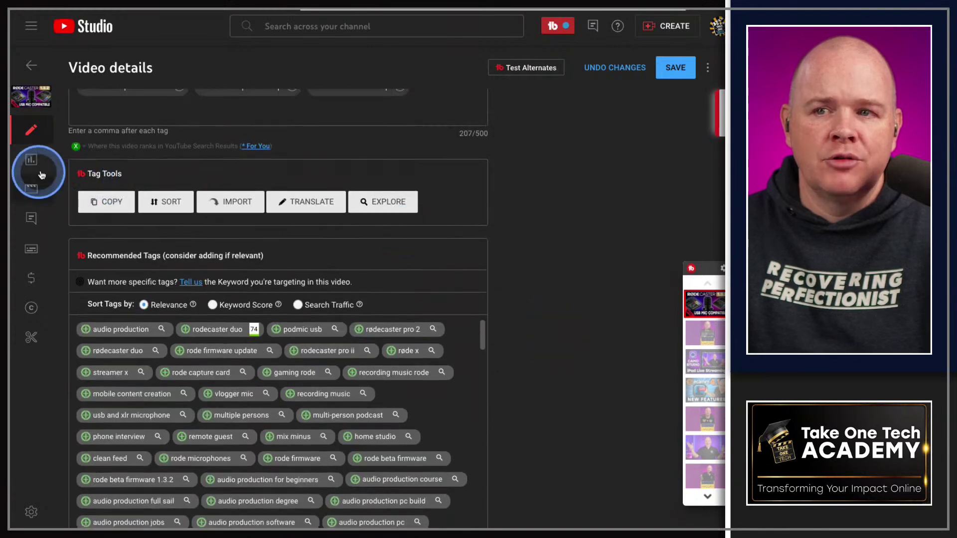